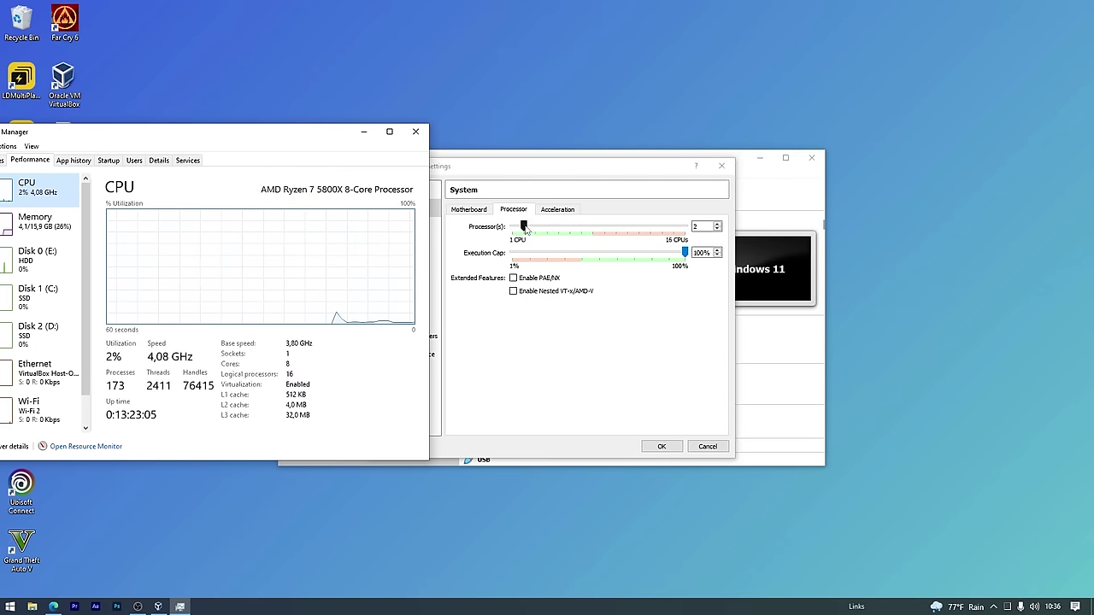
# Allocate 4 processors and 128 MB of video memory to the Windows 11 virtual machine.
pyautogui.moveTo(524, 227); pyautogui.dragTo(581, 231)
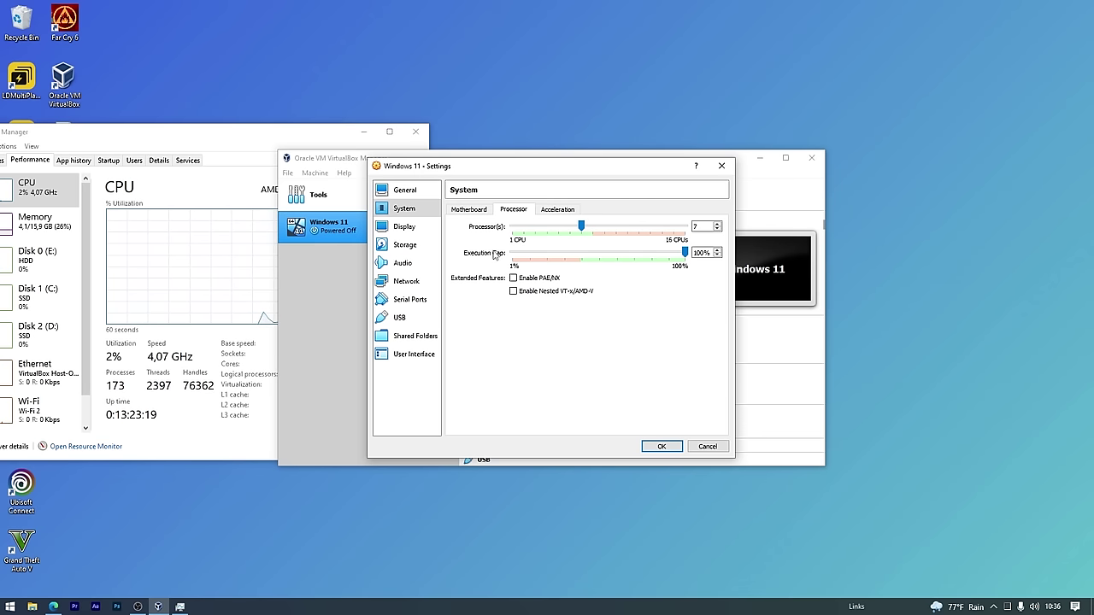
pyautogui.moveTo(584, 228); pyautogui.dragTo(548, 228)
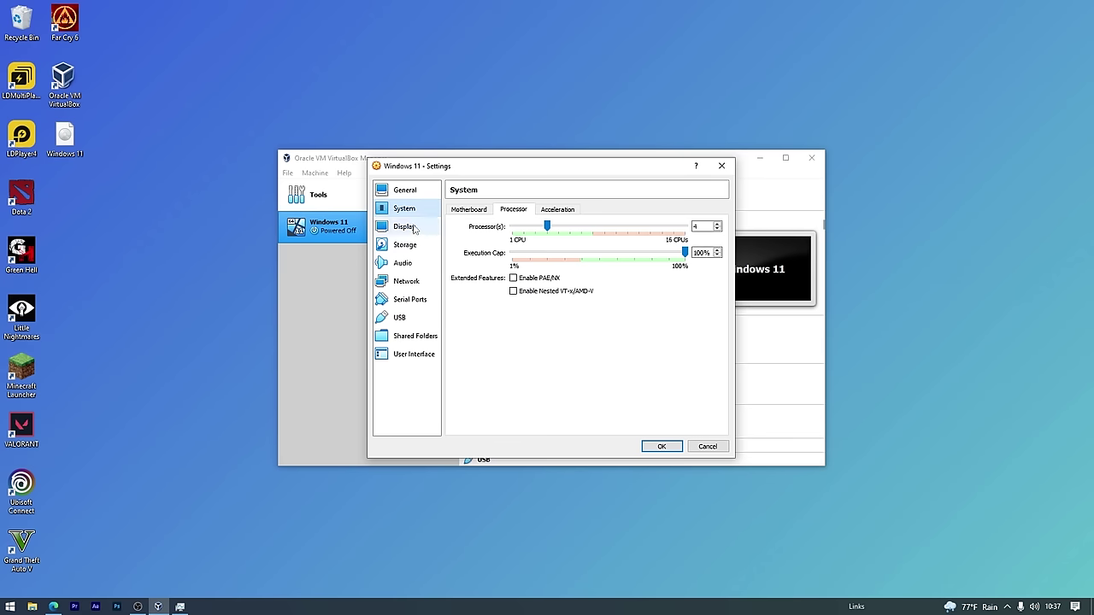
pyautogui.click(413, 229)
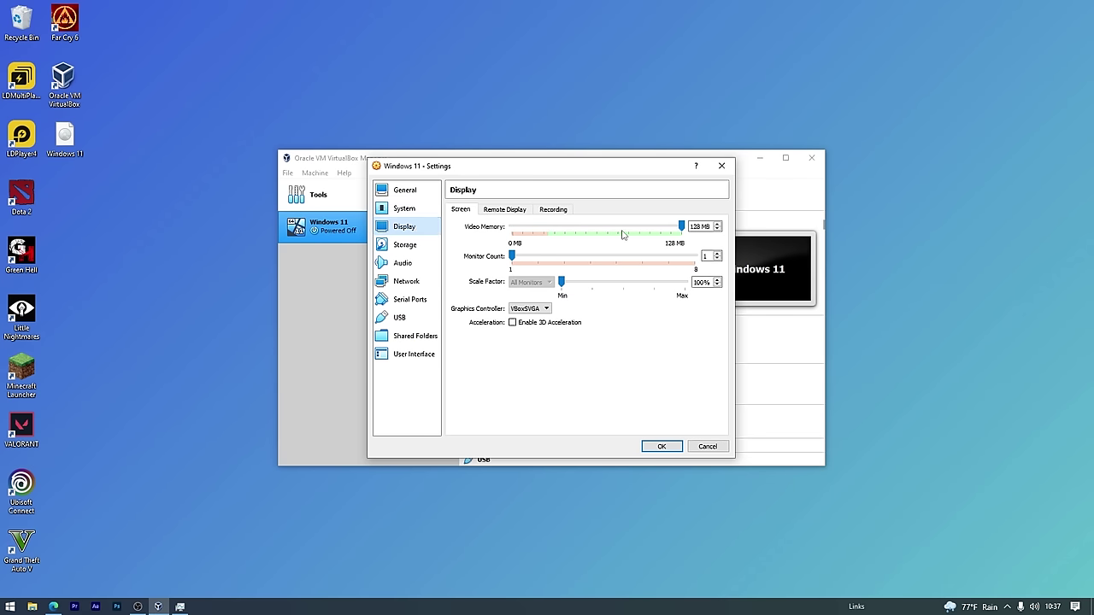
pyautogui.moveTo(681, 227)
pyautogui.mouseDown()
pyautogui.moveTo(532, 231)
pyautogui.moveTo(681, 232)
pyautogui.mouseUp()
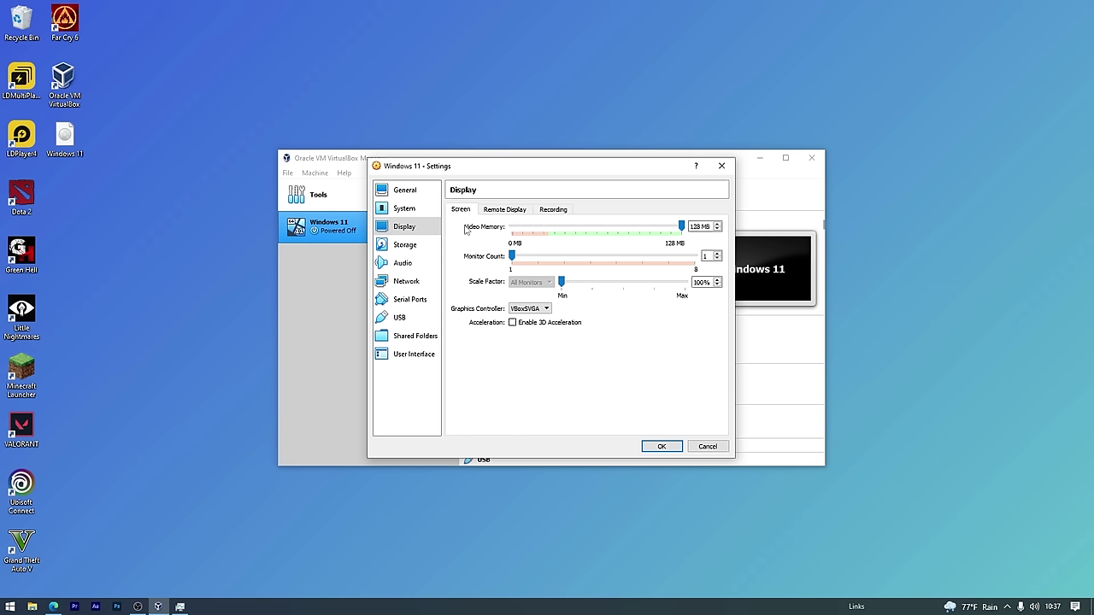
# Load the Windows 11 disk image from the Desktop into the empty optical drive and enable Live CD/DVD for it.
pyautogui.click(417, 246)
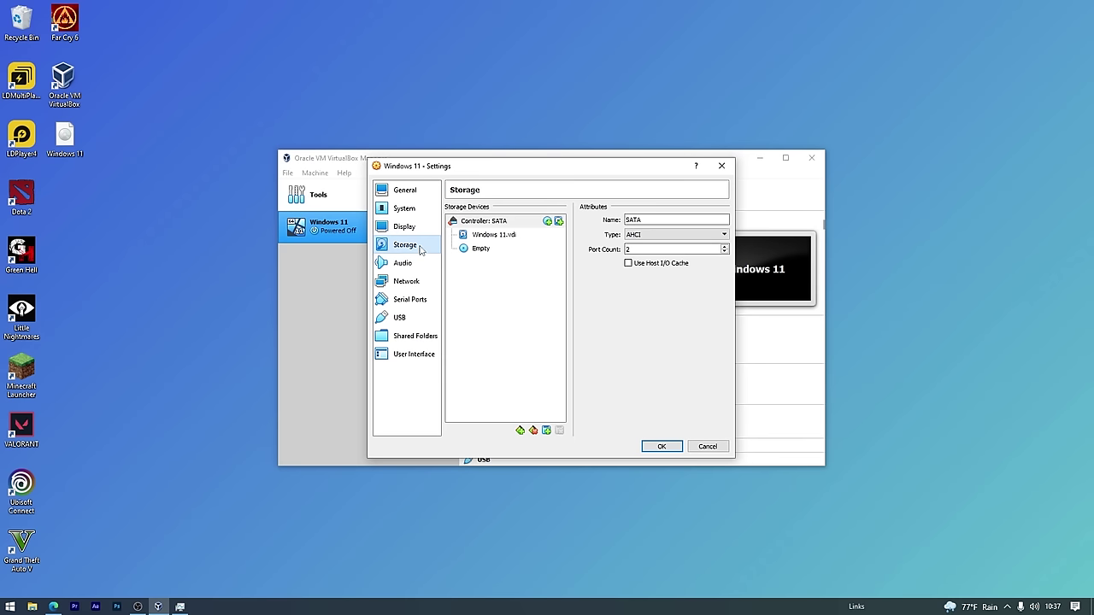
pyautogui.click(484, 236)
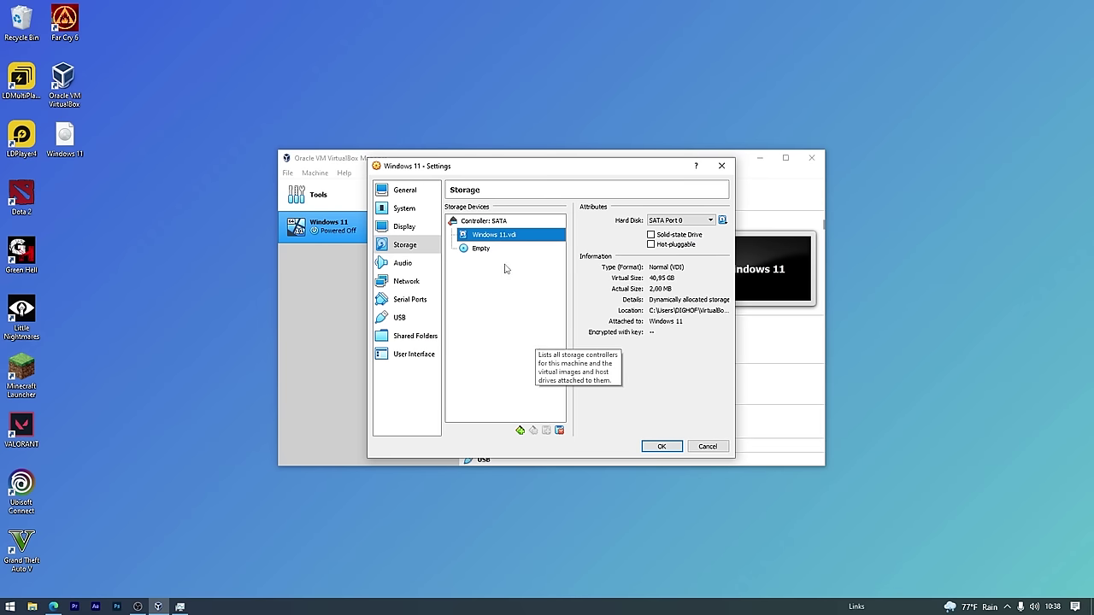
pyautogui.click(482, 249)
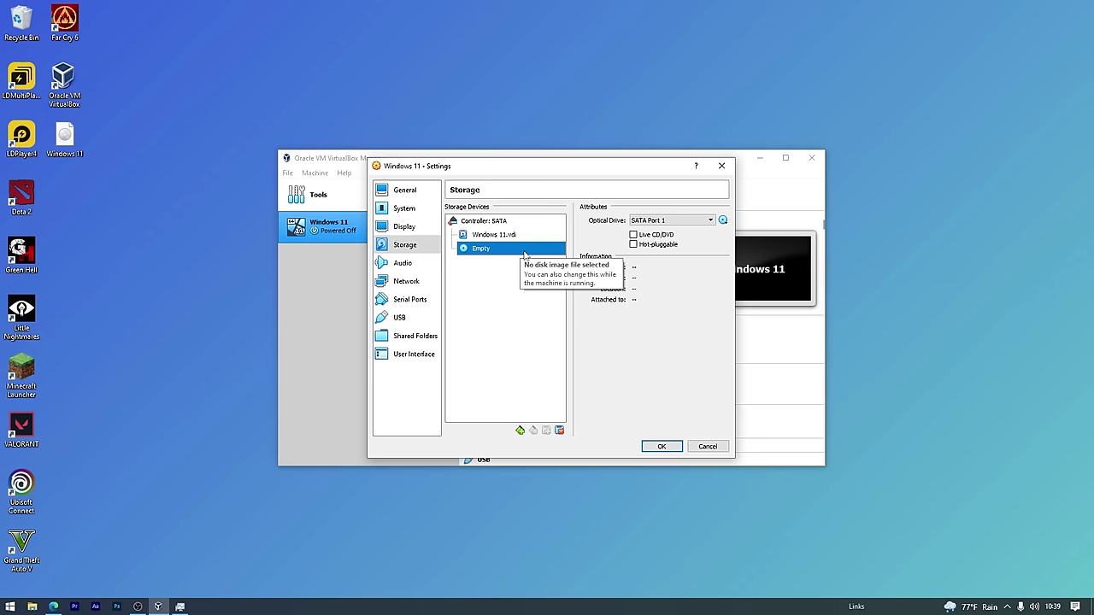
pyautogui.click(723, 221)
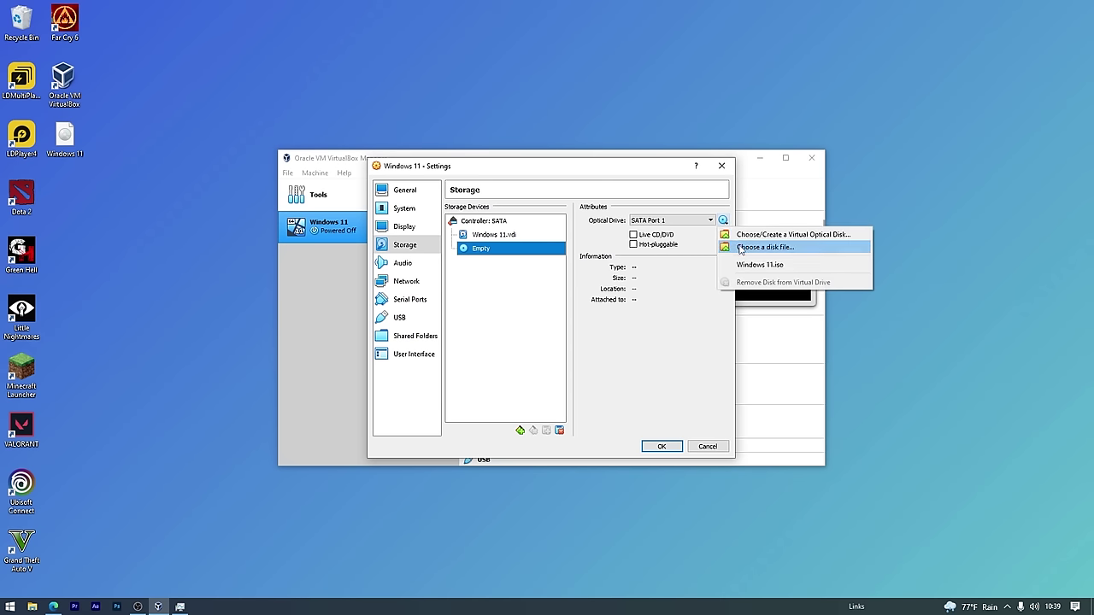
pyautogui.click(742, 248)
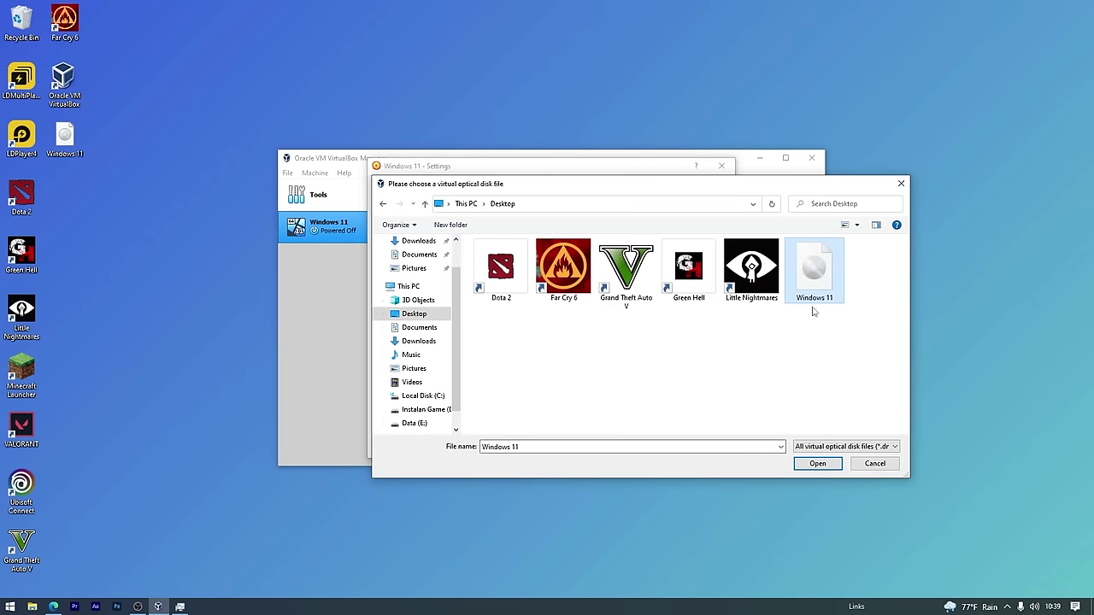
pyautogui.click(816, 464)
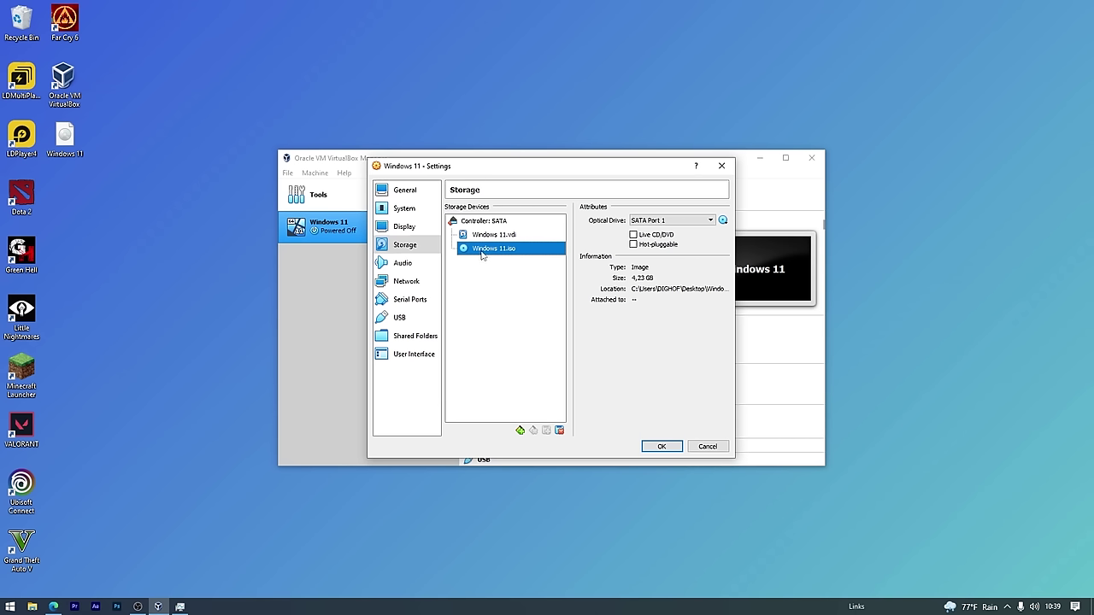
pyautogui.click(537, 272)
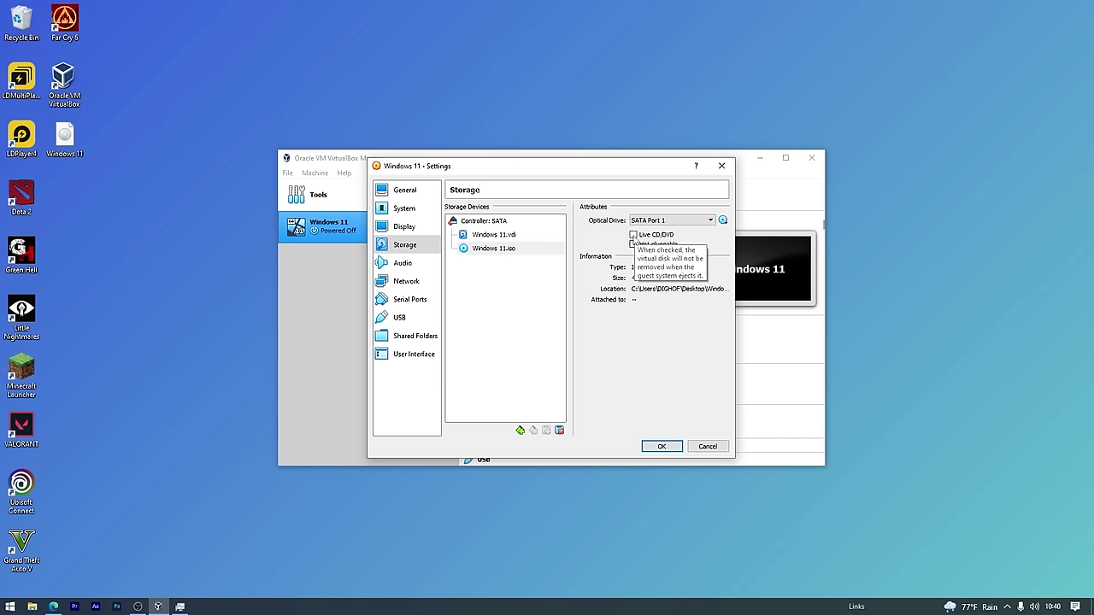
pyautogui.click(634, 236)
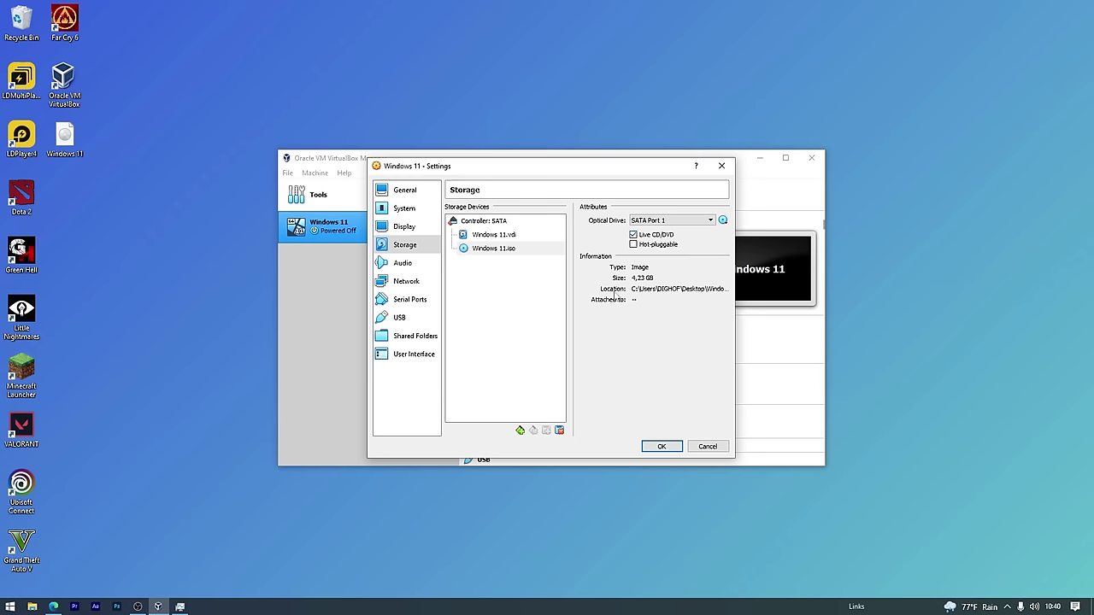
# Look through the network adapters and set Adapter 1 to be attached to NAT.
pyautogui.click(427, 282)
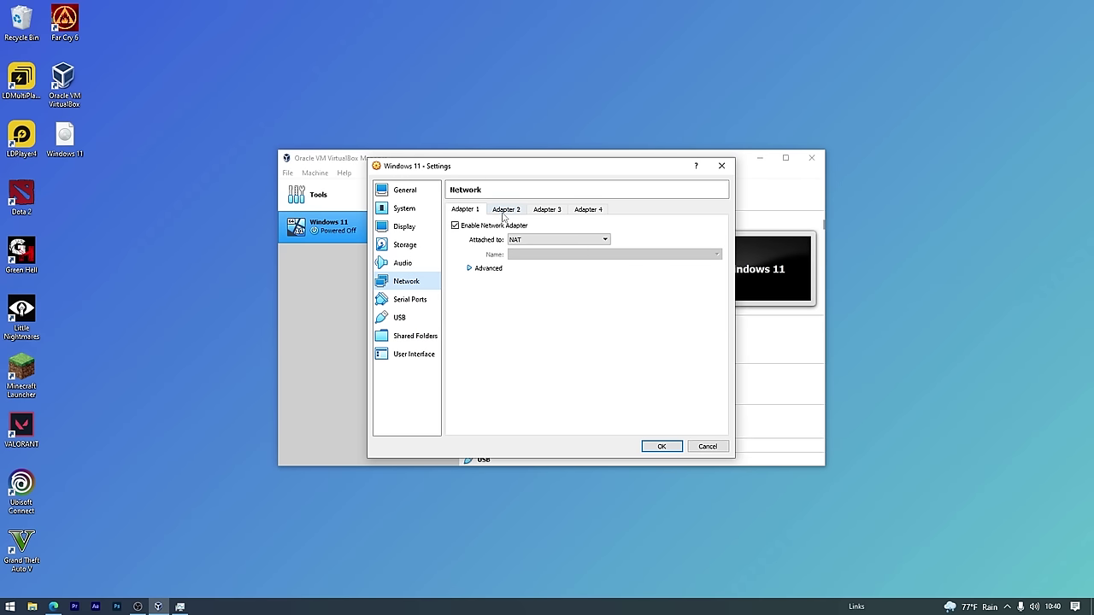
pyautogui.scroll(-3, 521, 214)
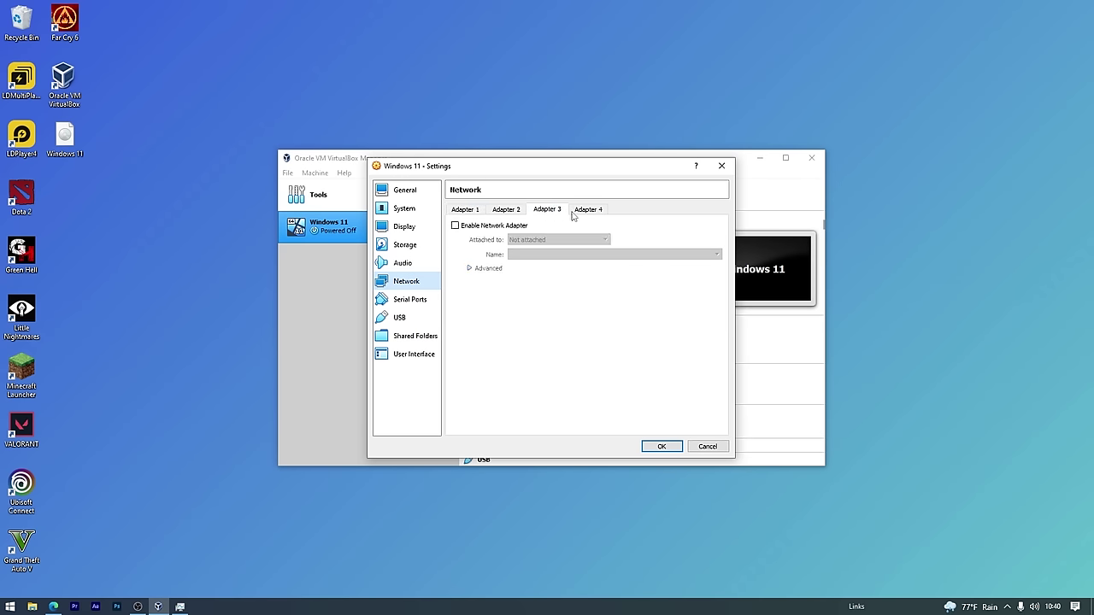
pyautogui.click(475, 212)
pyautogui.click(528, 240)
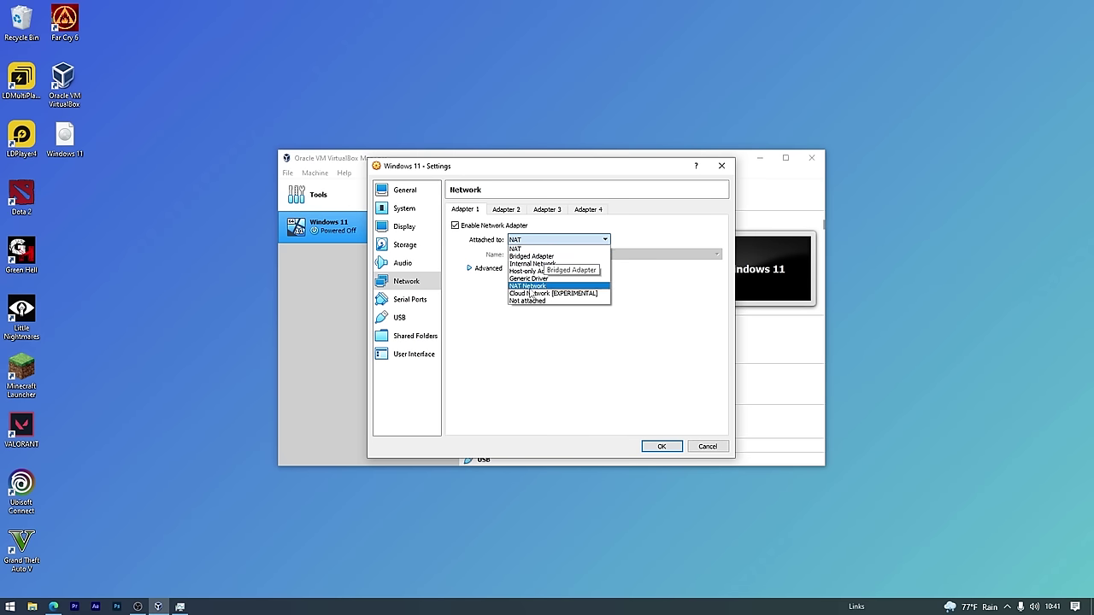
pyautogui.click(525, 250)
# Review the serial port, USB, shared folder and user interface settings, and save the virtual machine's configuration.
pyautogui.click(418, 304)
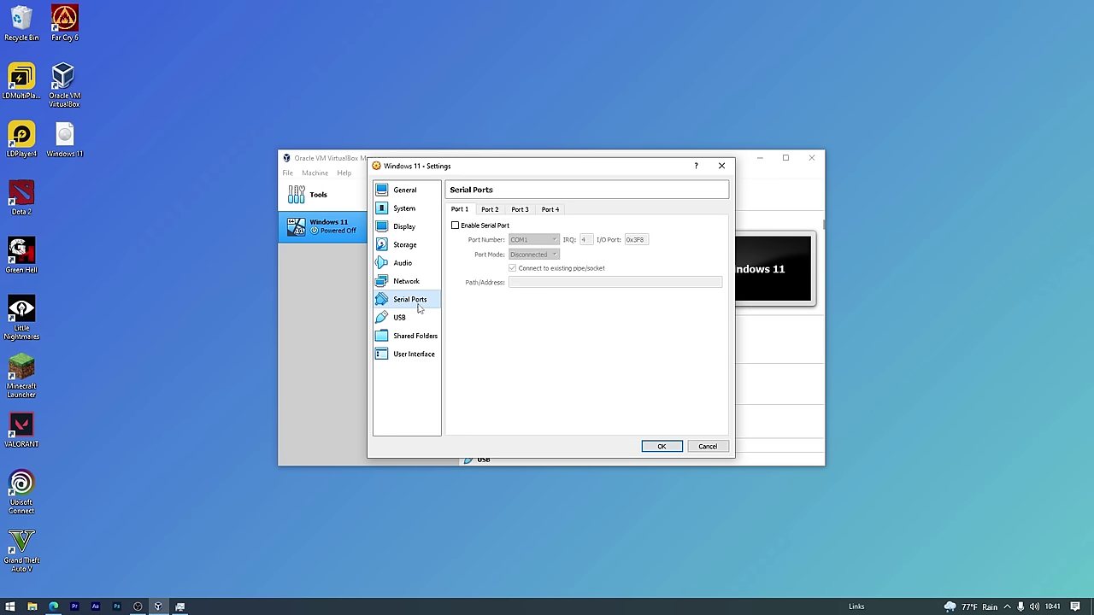
pyautogui.click(410, 323)
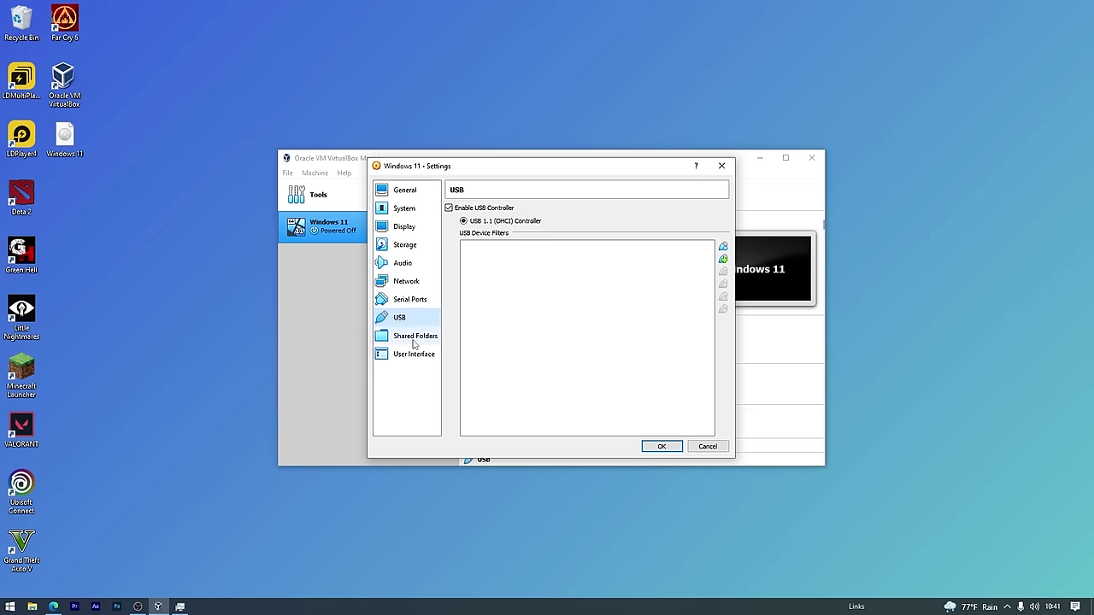
pyautogui.click(414, 337)
pyautogui.click(410, 352)
pyautogui.click(409, 301)
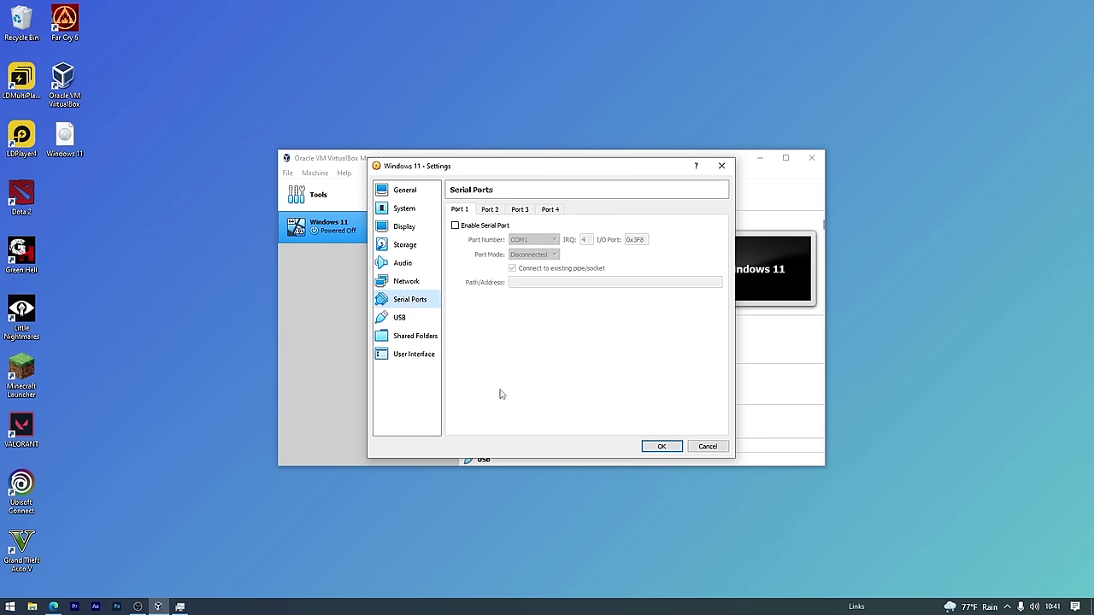
pyautogui.click(671, 448)
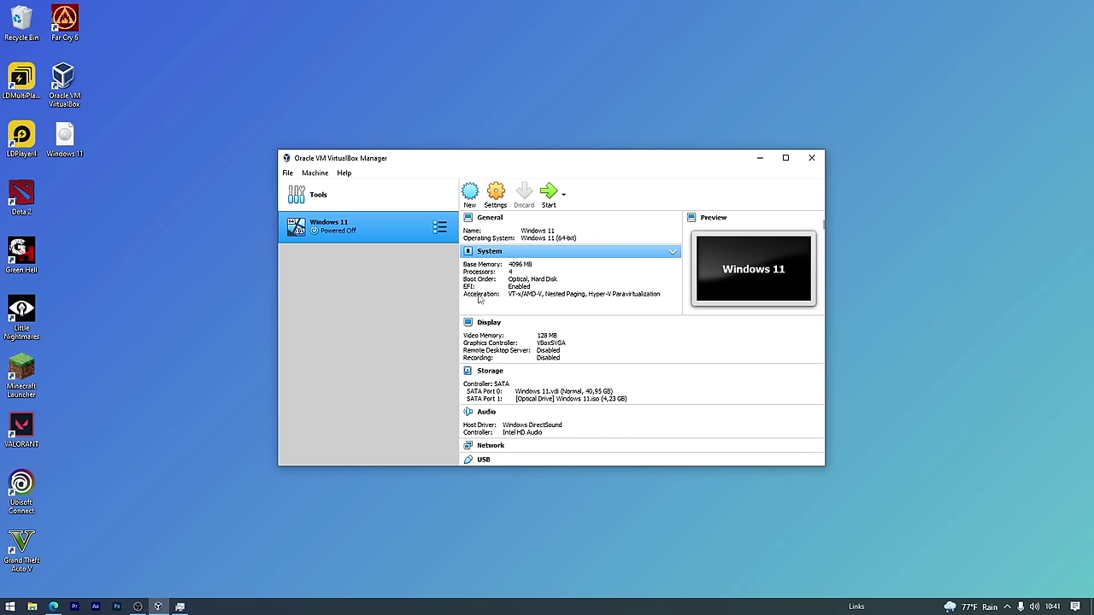
# Start the Windows 11 virtual machine, boot it from the installation disc, and move its window fully into view.
pyautogui.click(548, 196)
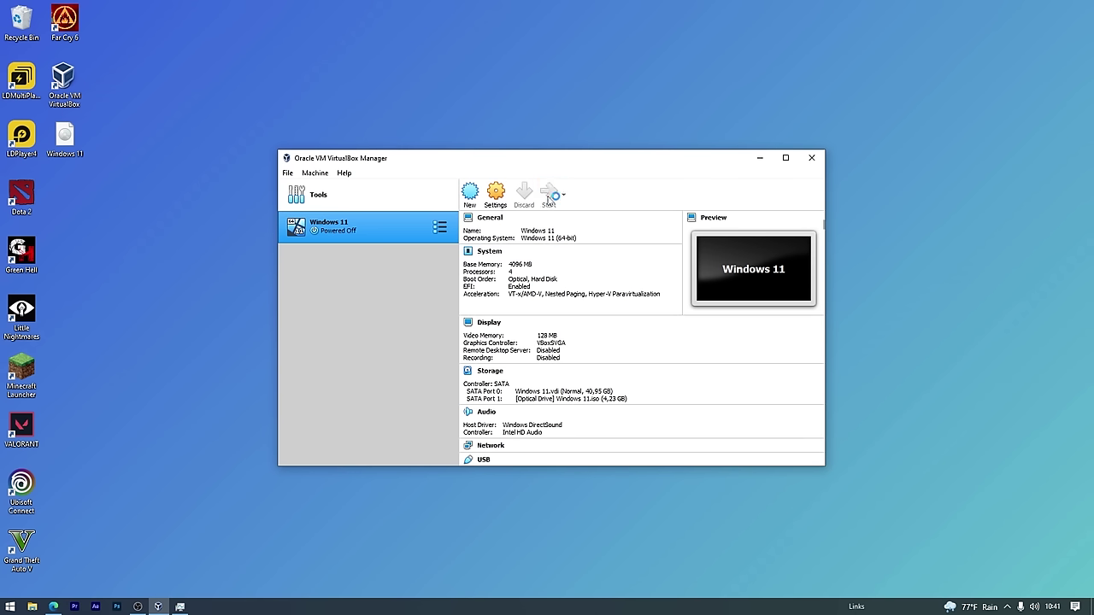
pyautogui.press('Return')
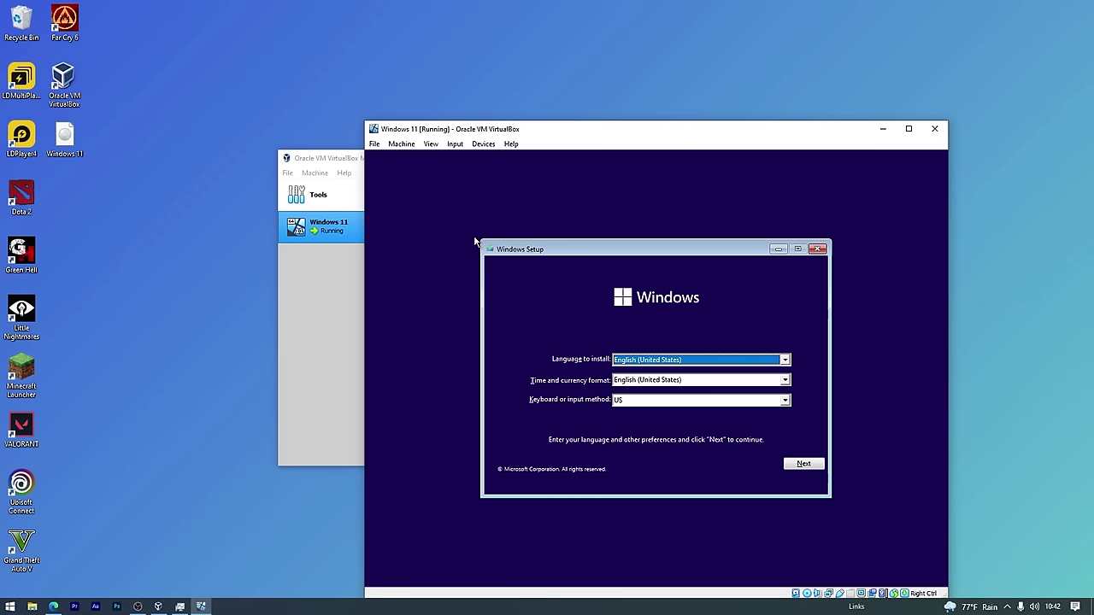
pyautogui.moveTo(636, 132); pyautogui.dragTo(530, 97)
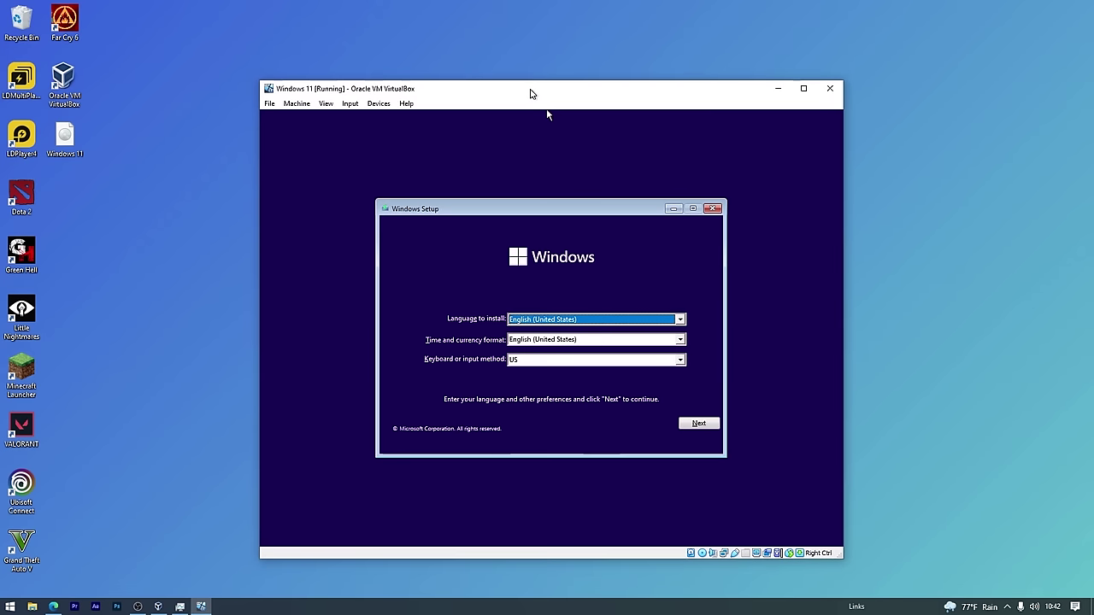
# Set the time and currency format to Indonesian (Indonesia) in Windows Setup and continue.
pyautogui.click(536, 343)
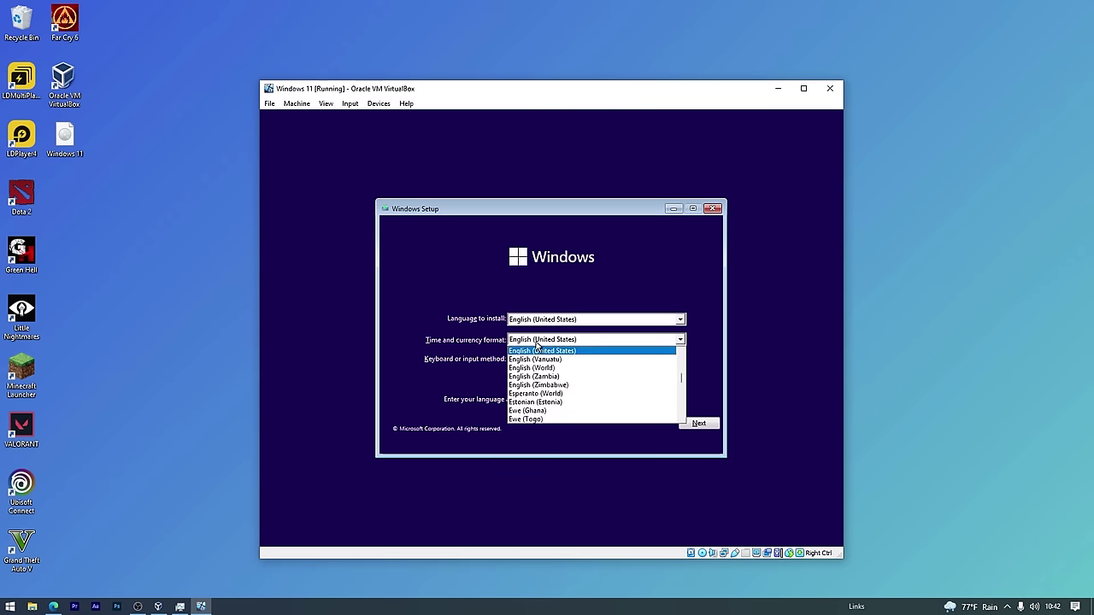
pyautogui.press('i')
pyautogui.press('i')
pyautogui.press('i')
pyautogui.press('i')
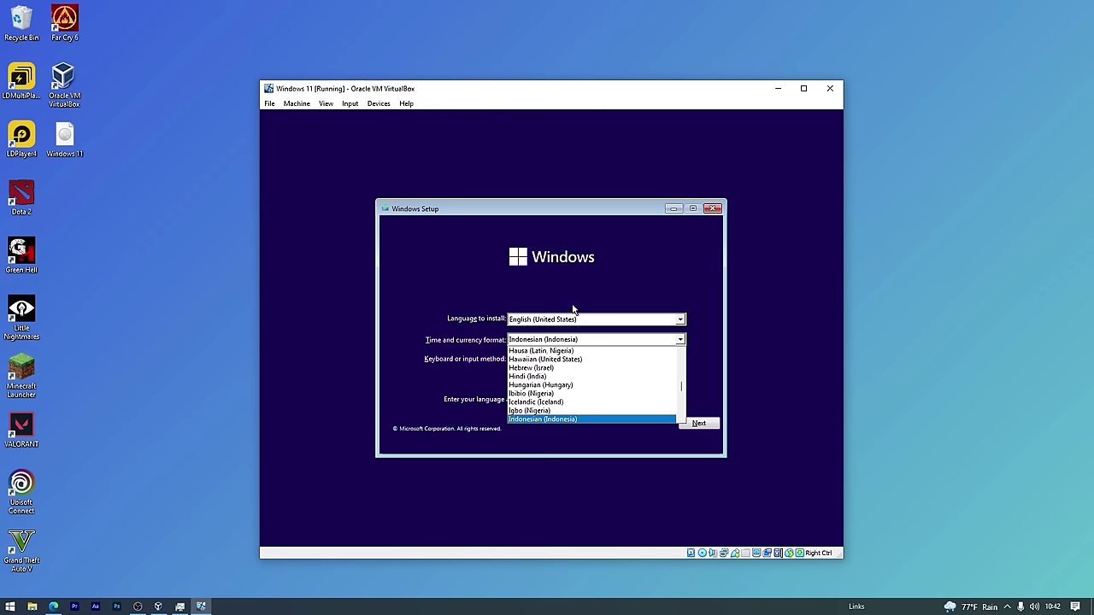
pyautogui.click(586, 419)
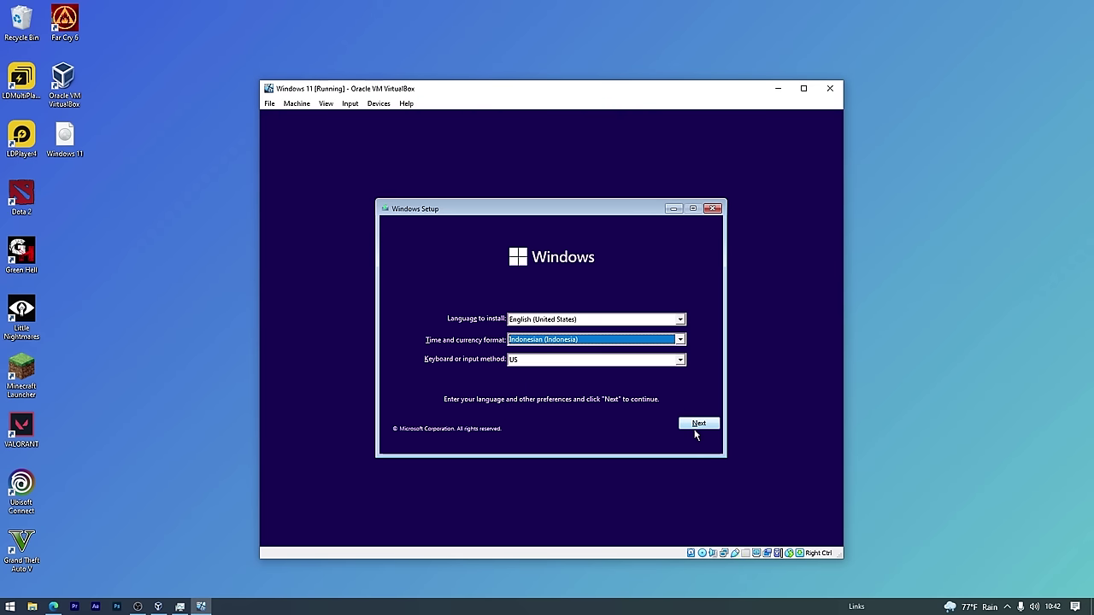
pyautogui.click(697, 425)
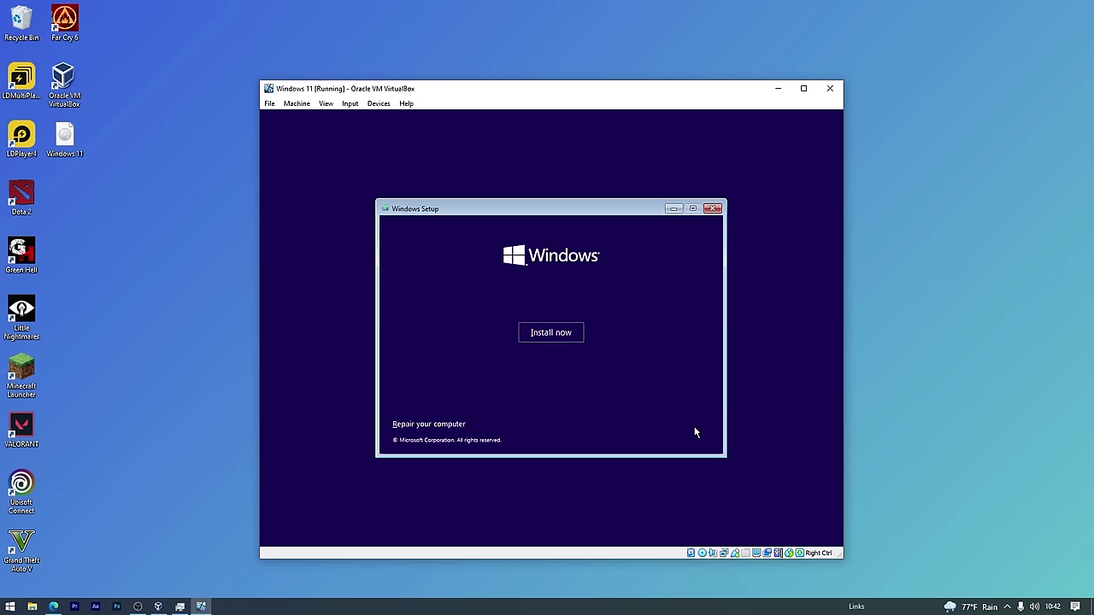
# Try to install Windows 11 Pro without a product key, and quit the installation wizard.
pyautogui.click(563, 342)
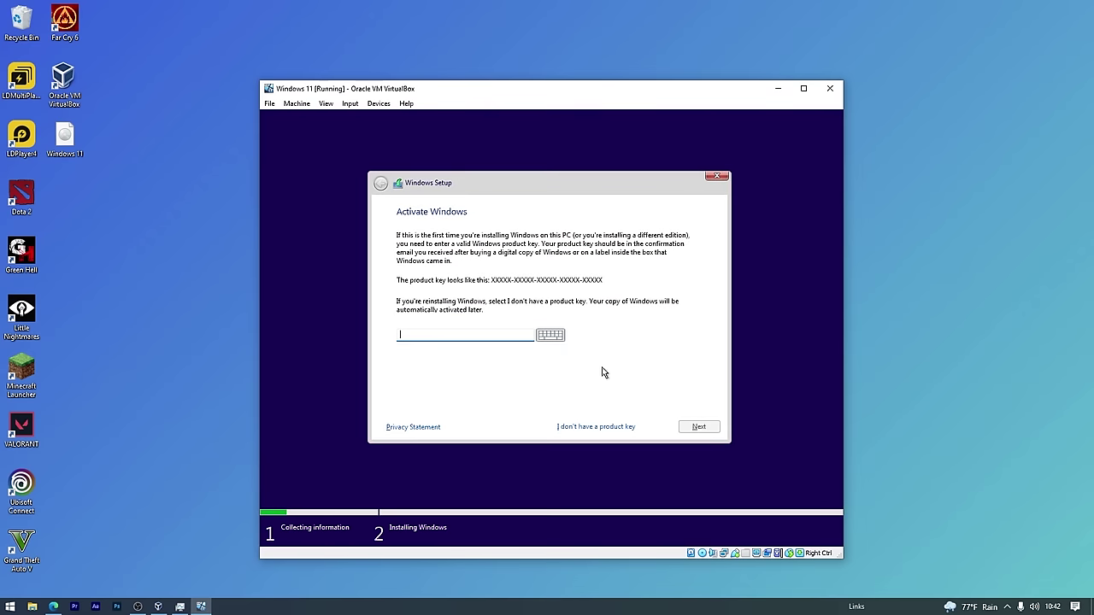
pyautogui.click(587, 428)
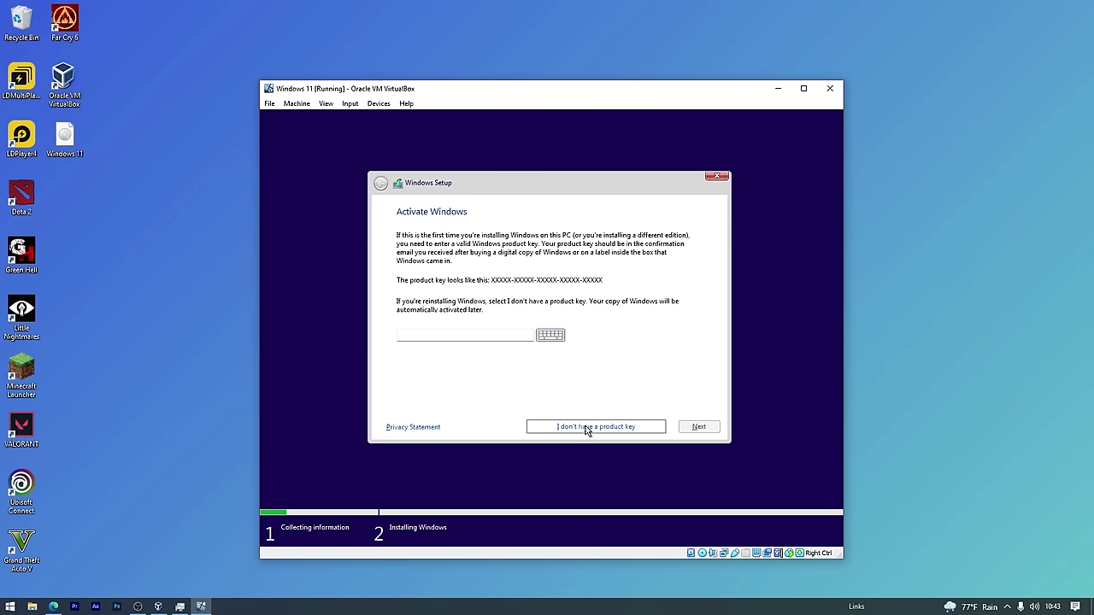
pyautogui.click(467, 307)
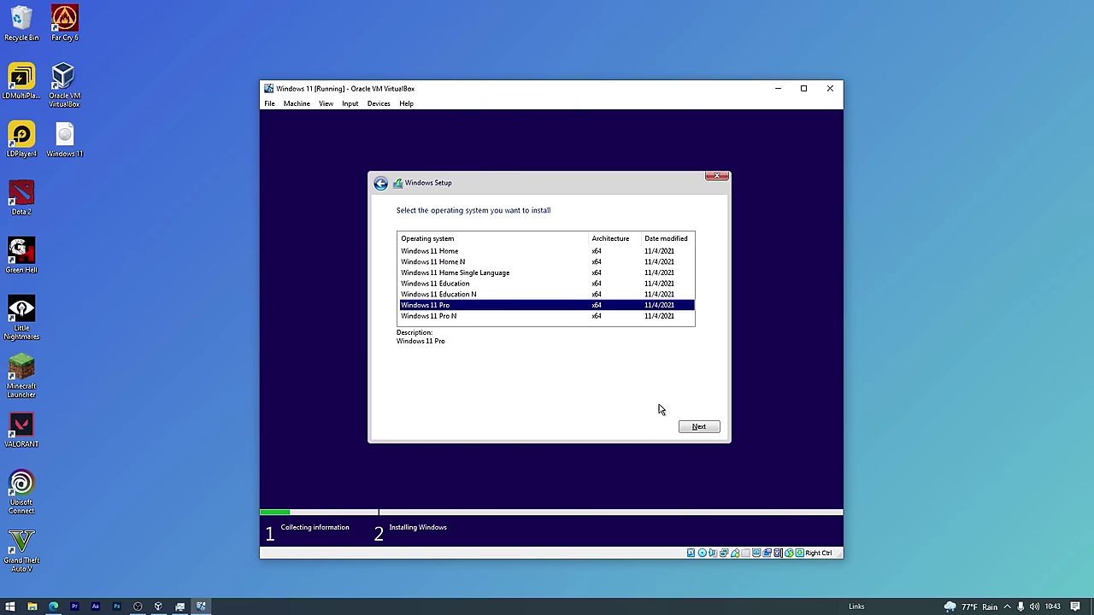
pyautogui.click(690, 426)
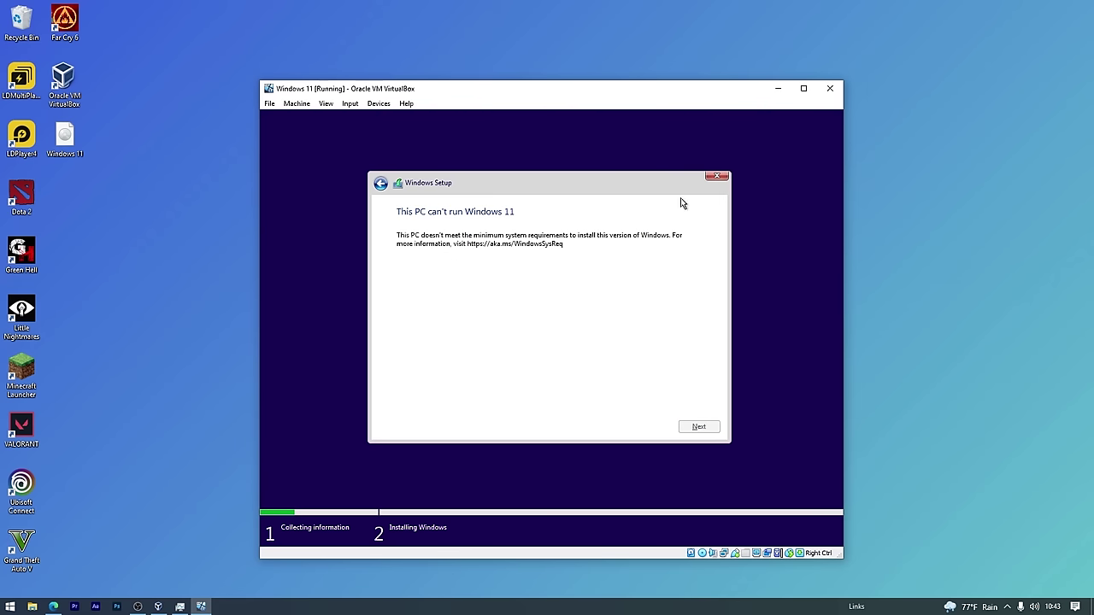
pyautogui.click(716, 176)
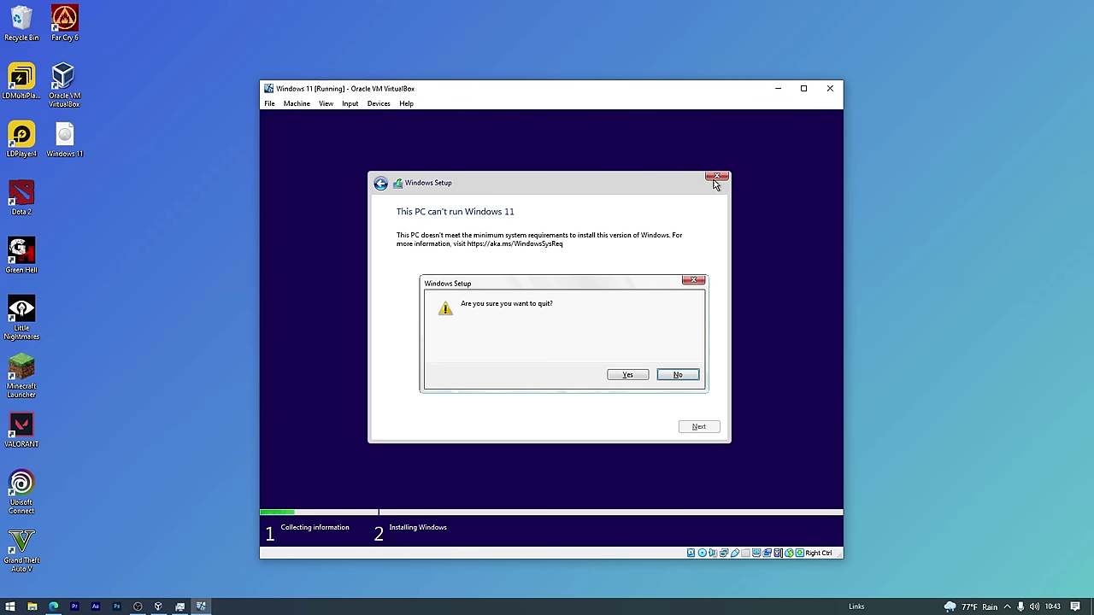
pyautogui.click(636, 374)
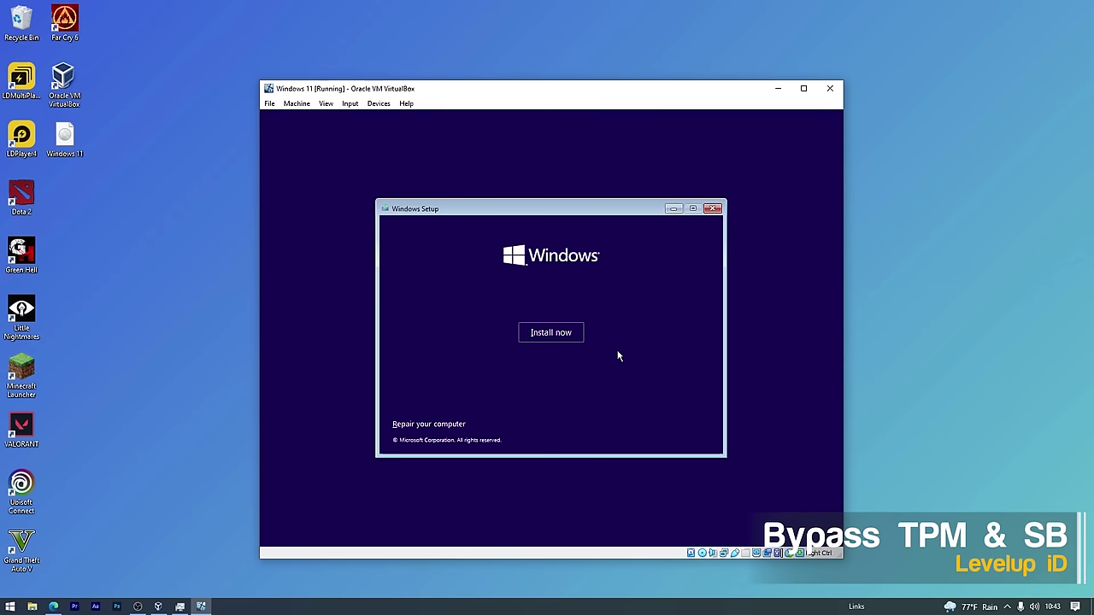
# Open a command prompt from Windows Setup and launch the Registry Editor with regedit.
pyautogui.hotkey('shift', 'F10')
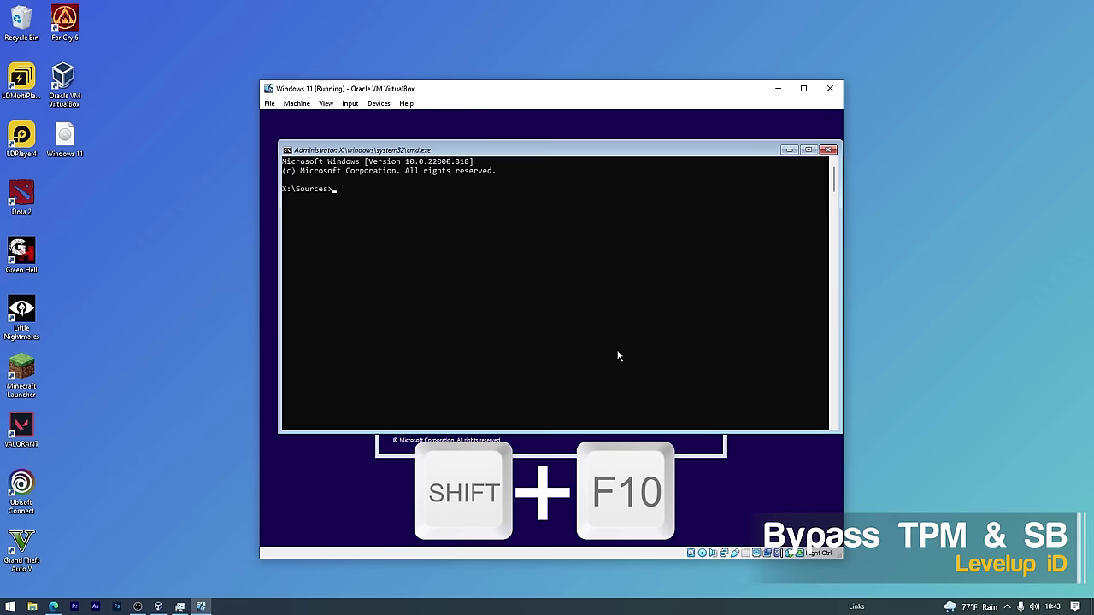
pyautogui.write('regedit')
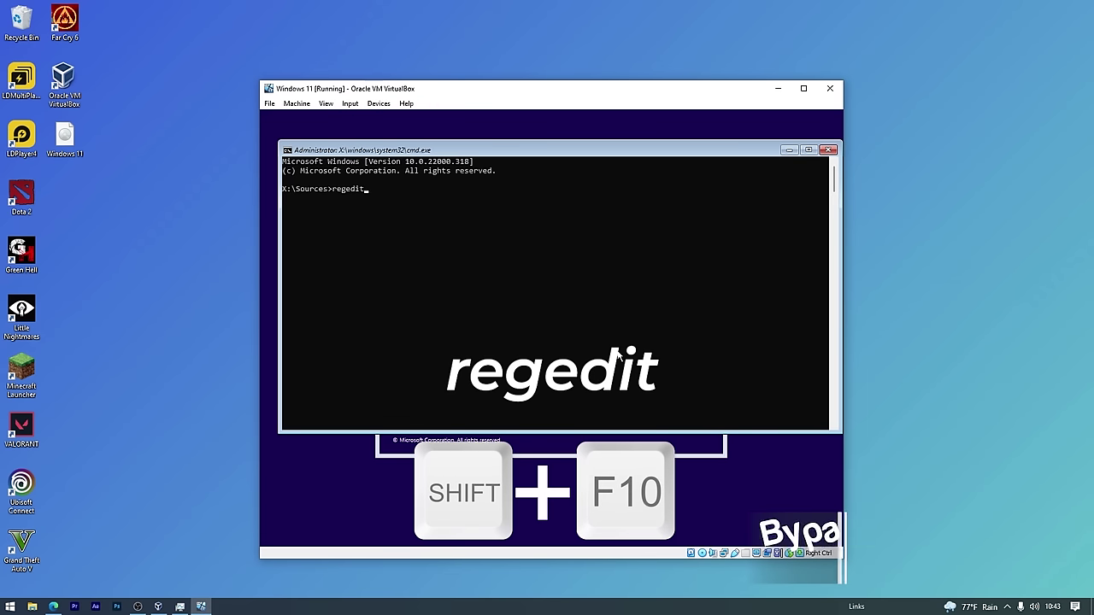
pyautogui.press('Return')
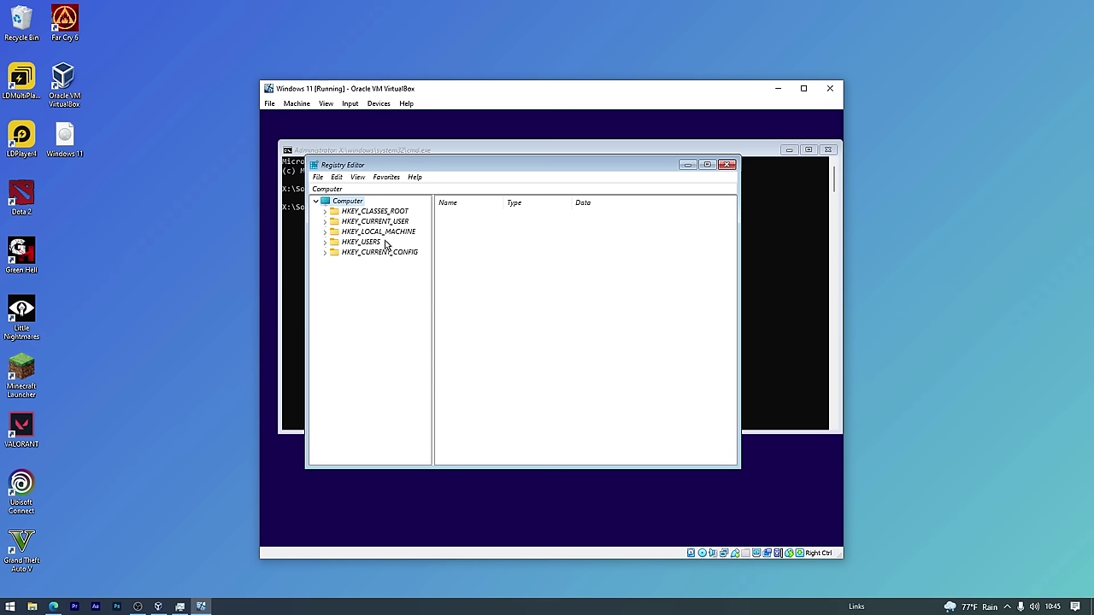
# Open the registry key HKEY_LOCAL_MACHINE\SYSTEM\Setup and expand its subkeys.
pyautogui.click(325, 232)
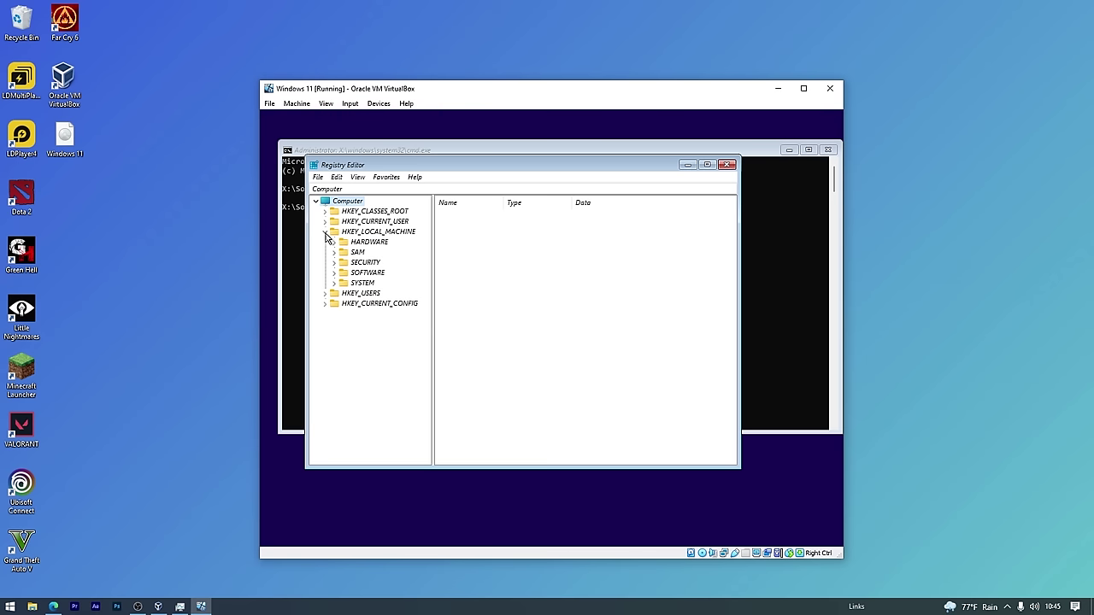
pyautogui.click(334, 283)
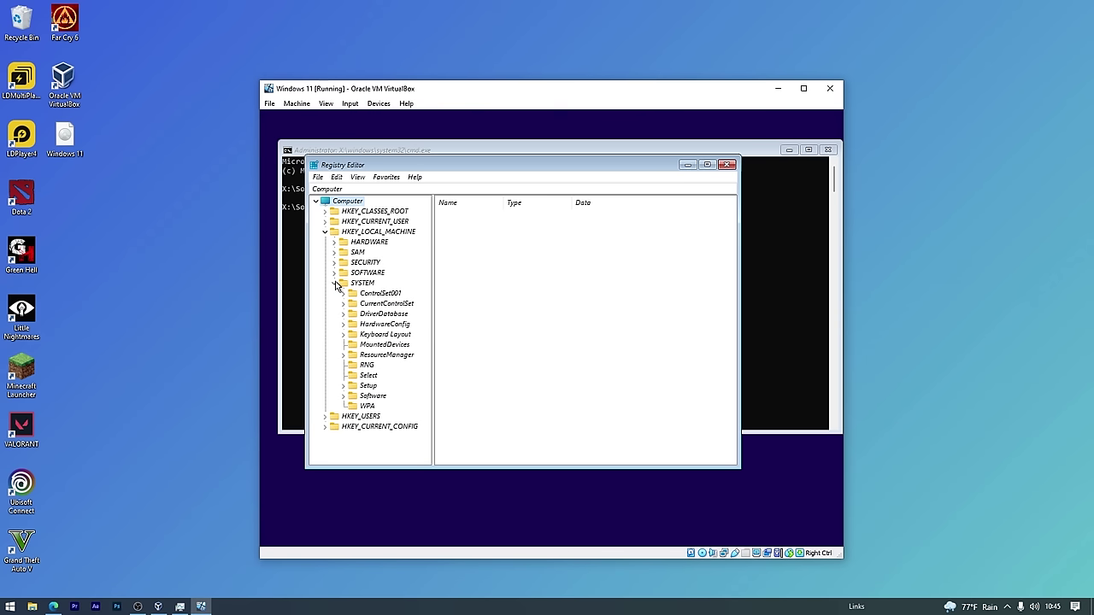
pyautogui.click(364, 388)
pyautogui.doubleClick(365, 389)
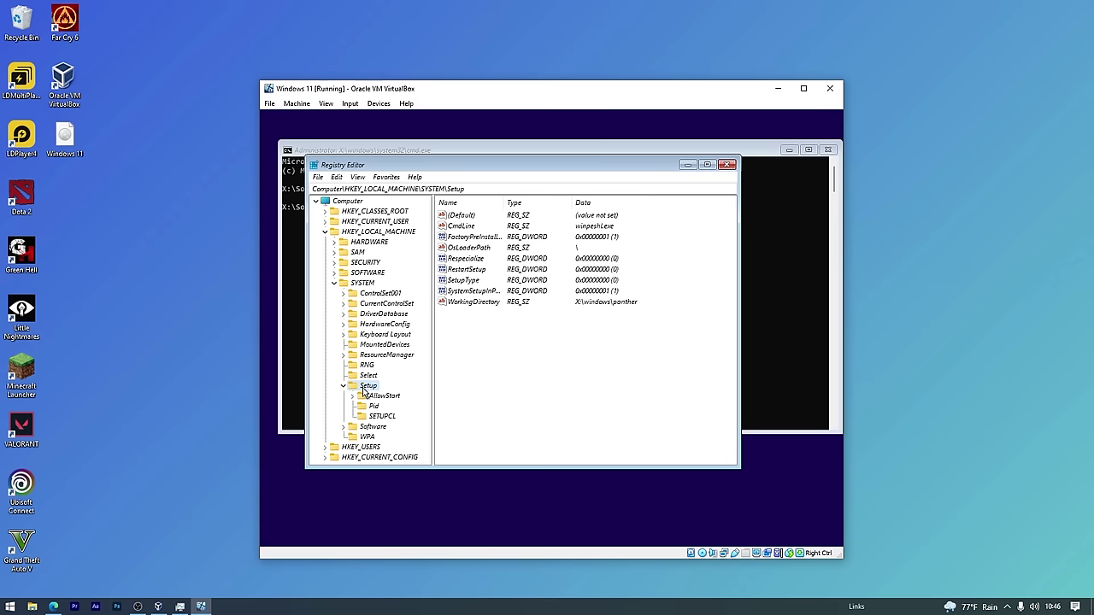
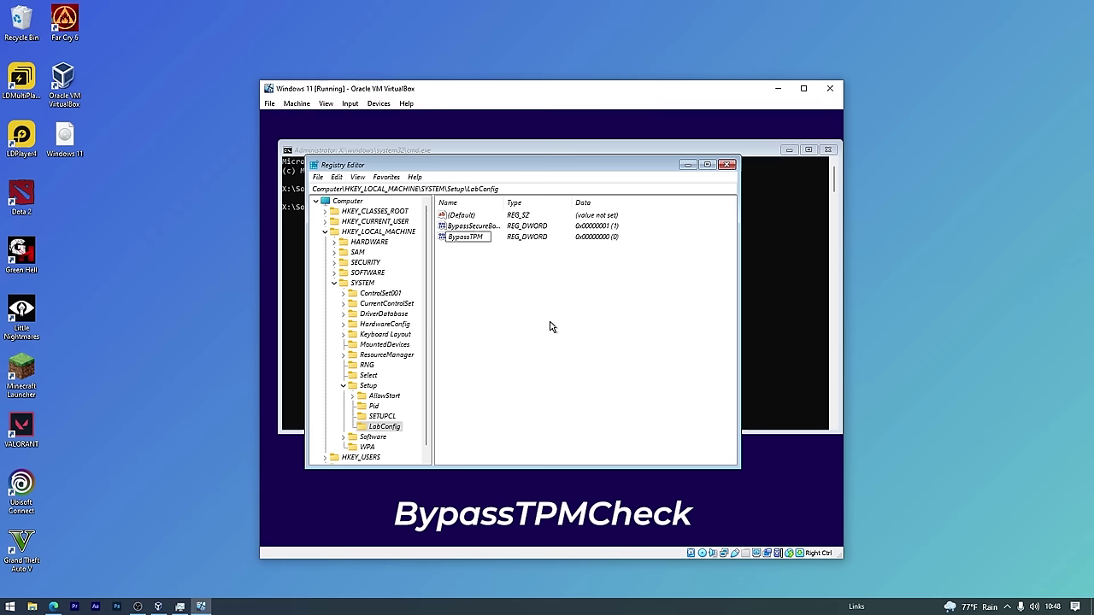
# Name the new DWORD in LabConfig BypassTPMCheck, set its data to 00000001, and close the Registry Editor and command prompt.
pyautogui.write('TPMCheck')
pyautogui.press('Return')
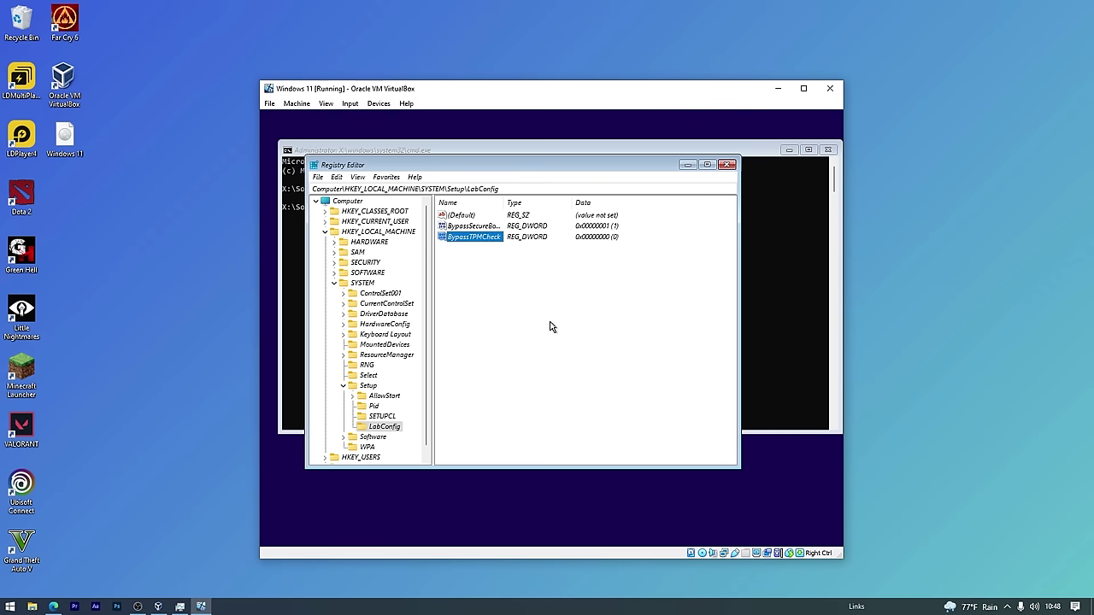
pyautogui.doubleClick(466, 241)
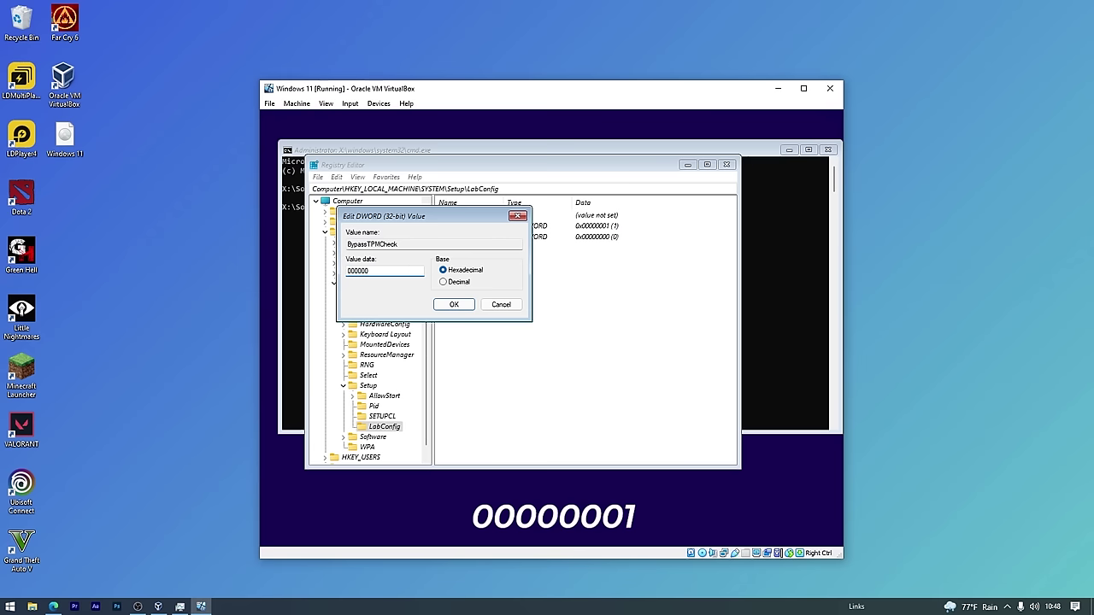
pyautogui.write('00000001')
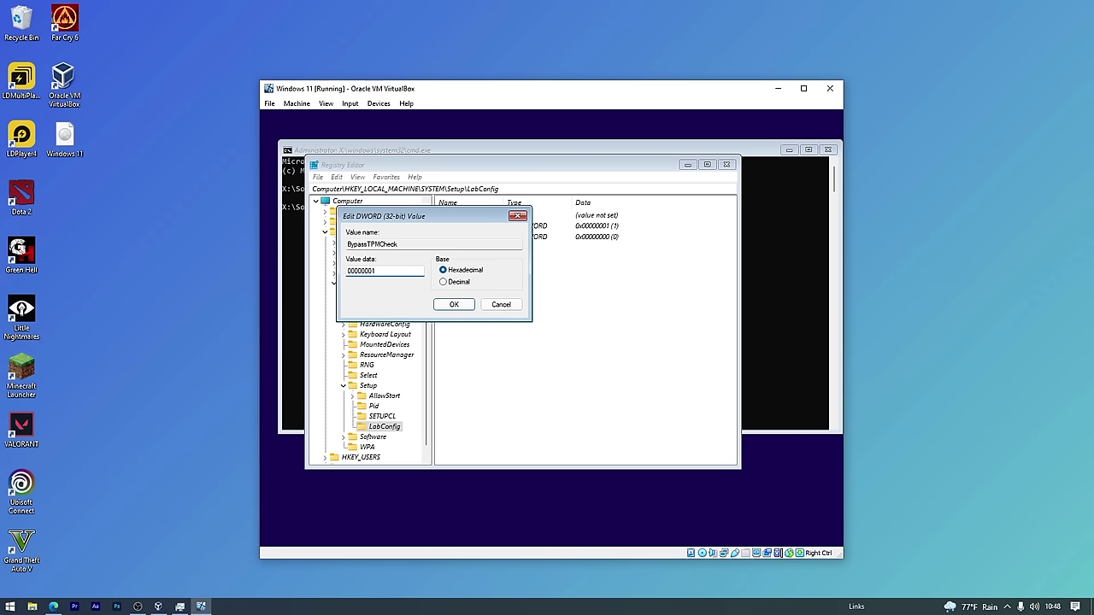
pyautogui.click(452, 305)
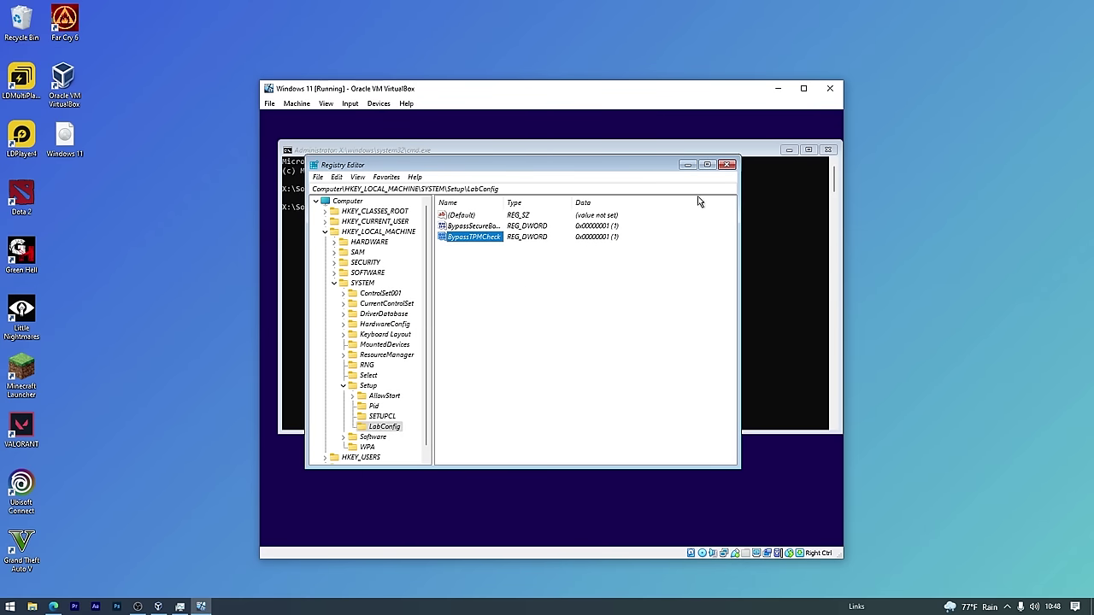
pyautogui.click(726, 165)
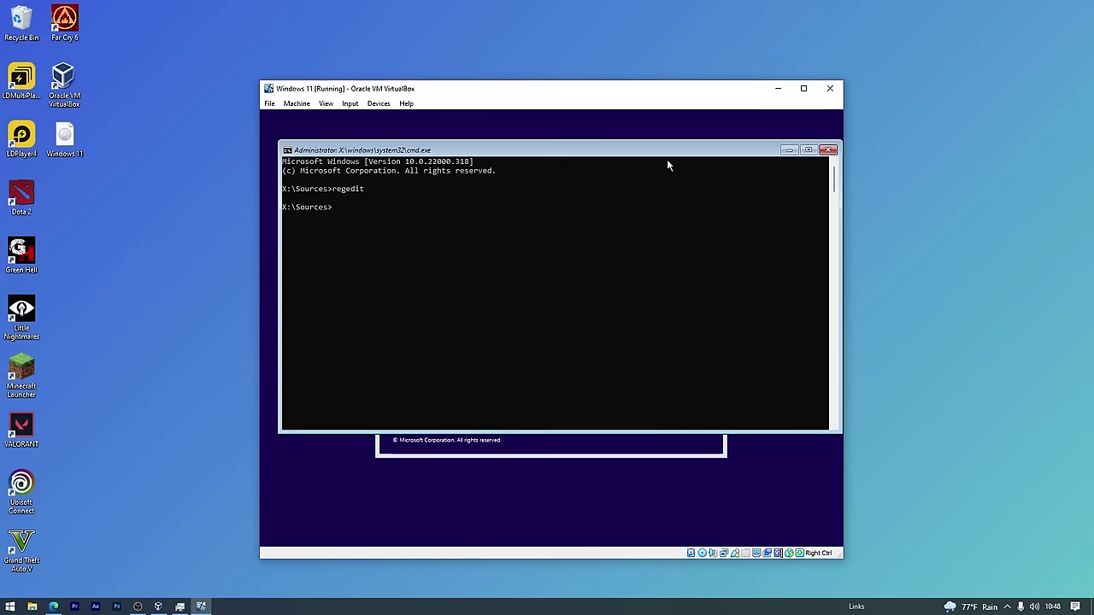
pyautogui.click(827, 151)
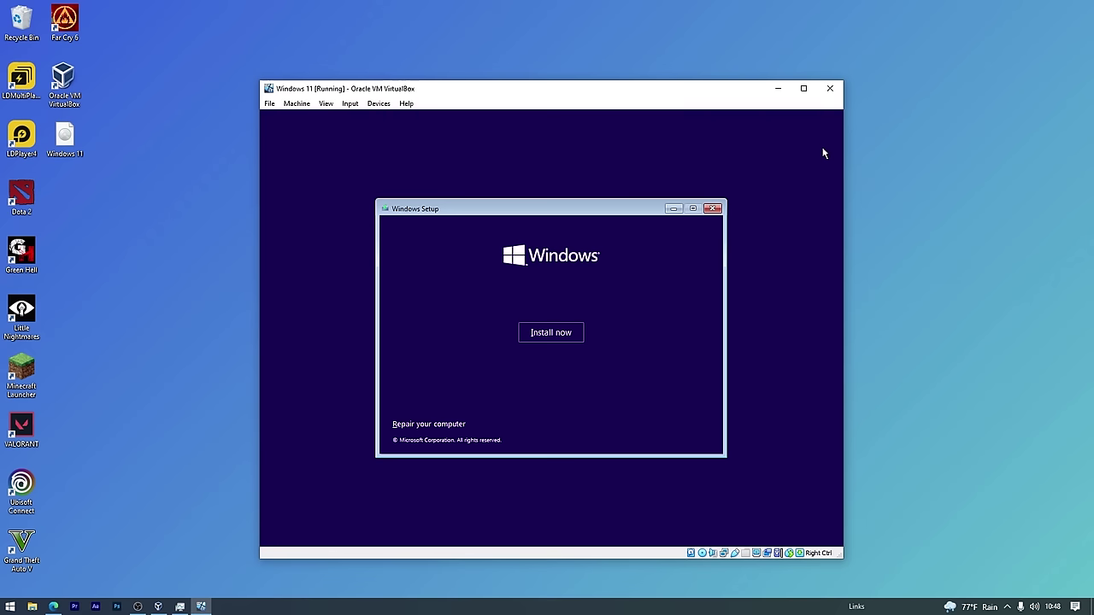
# Start the Windows installation without a product key, choose Windows 11 Pro, and accept the license terms.
pyautogui.click(572, 333)
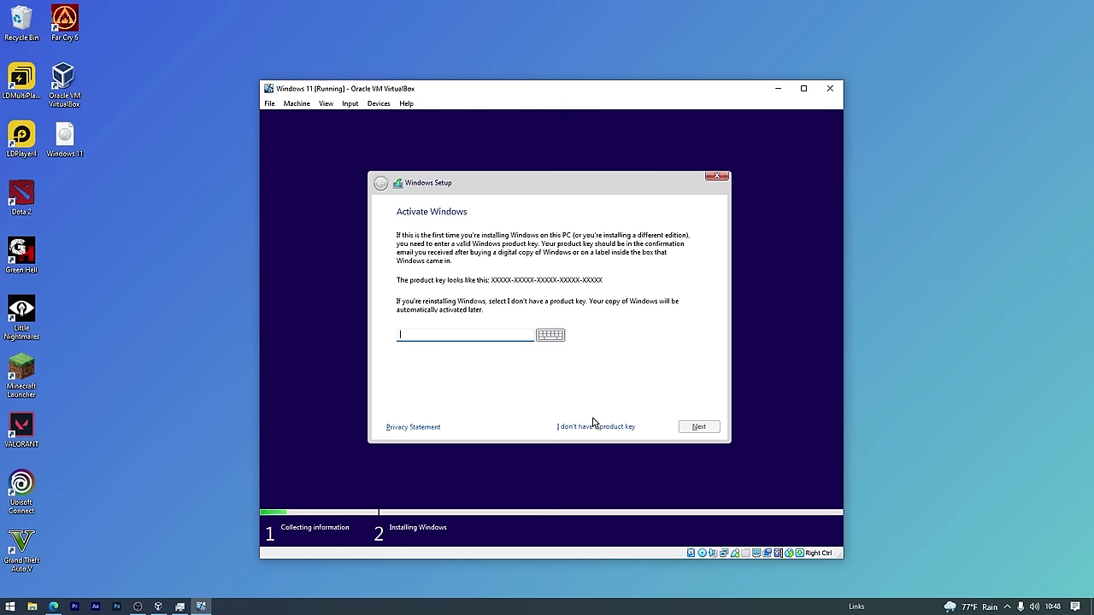
pyautogui.click(589, 425)
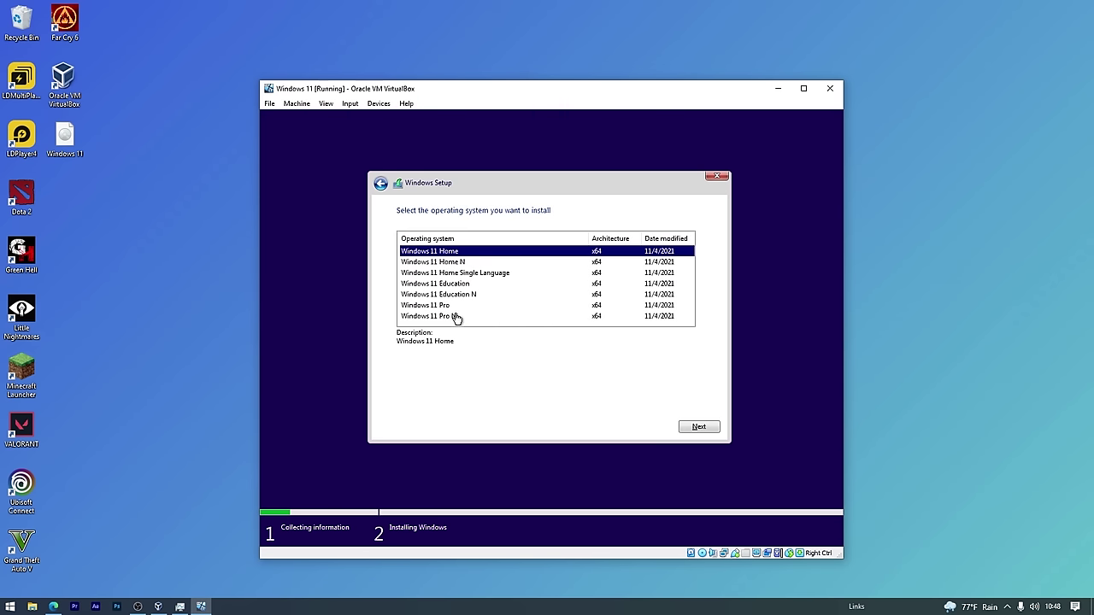
pyautogui.click(454, 305)
pyautogui.click(697, 425)
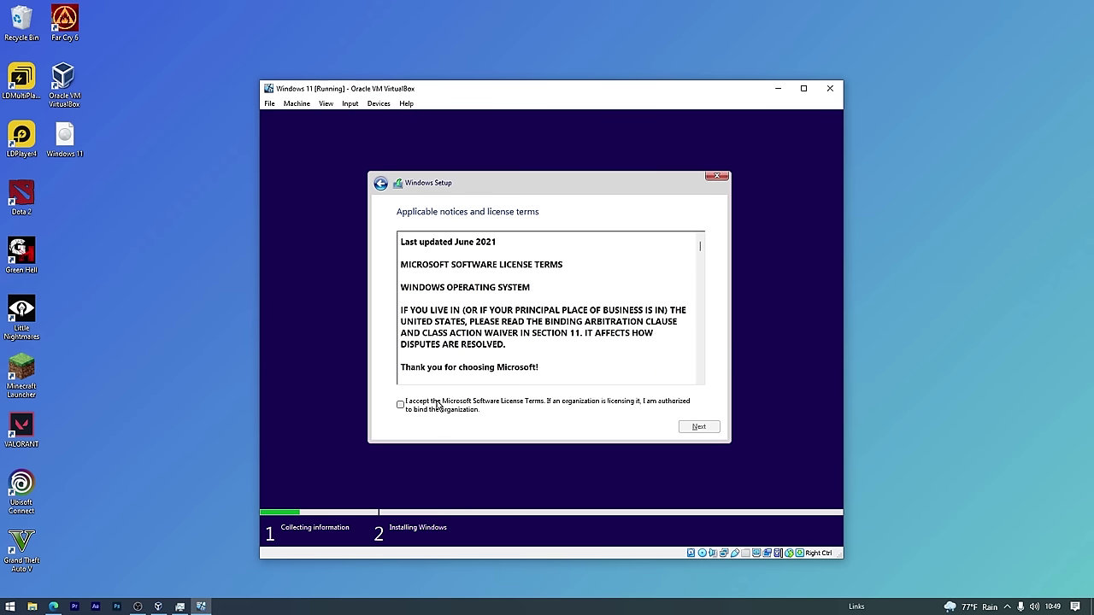
pyautogui.click(437, 405)
pyautogui.click(700, 429)
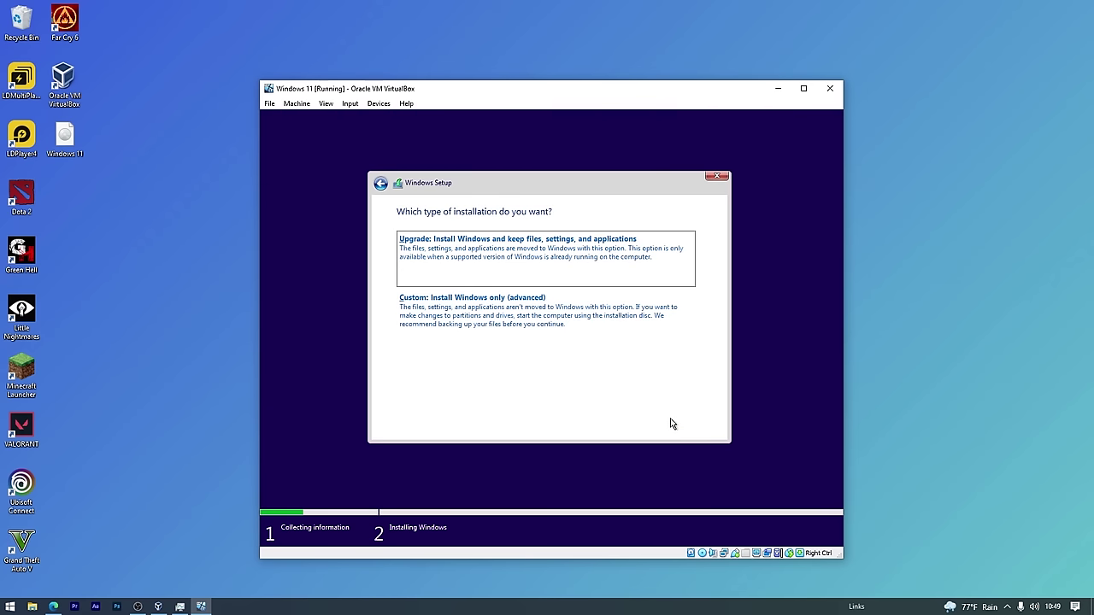
# Run a custom installation on the Drive 0 unallocated space and restart the virtual machine.
pyautogui.click(492, 330)
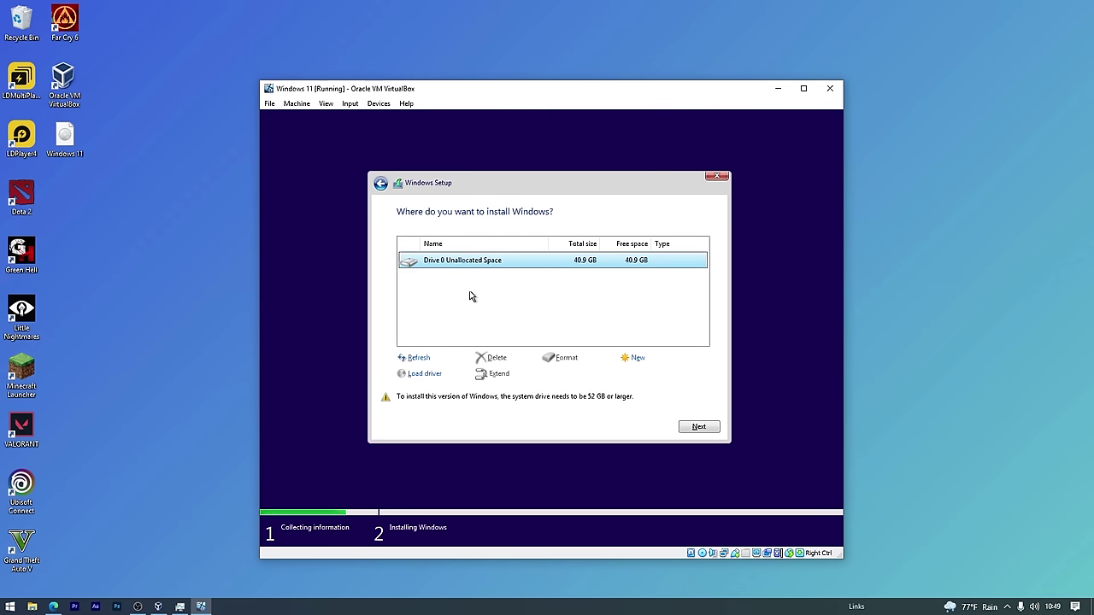
pyautogui.click(692, 426)
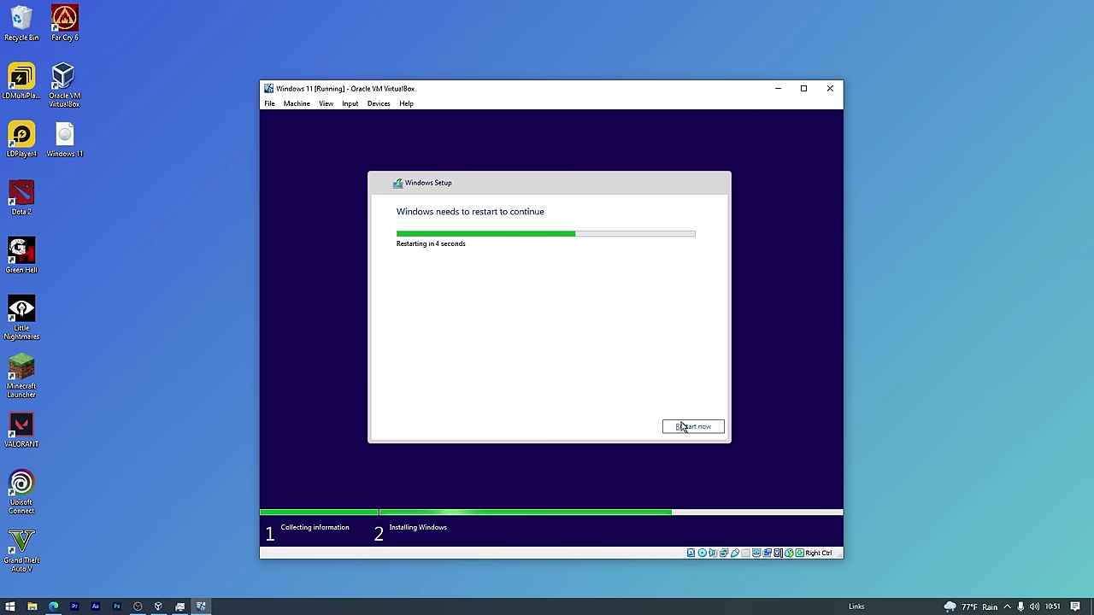
pyautogui.click(692, 426)
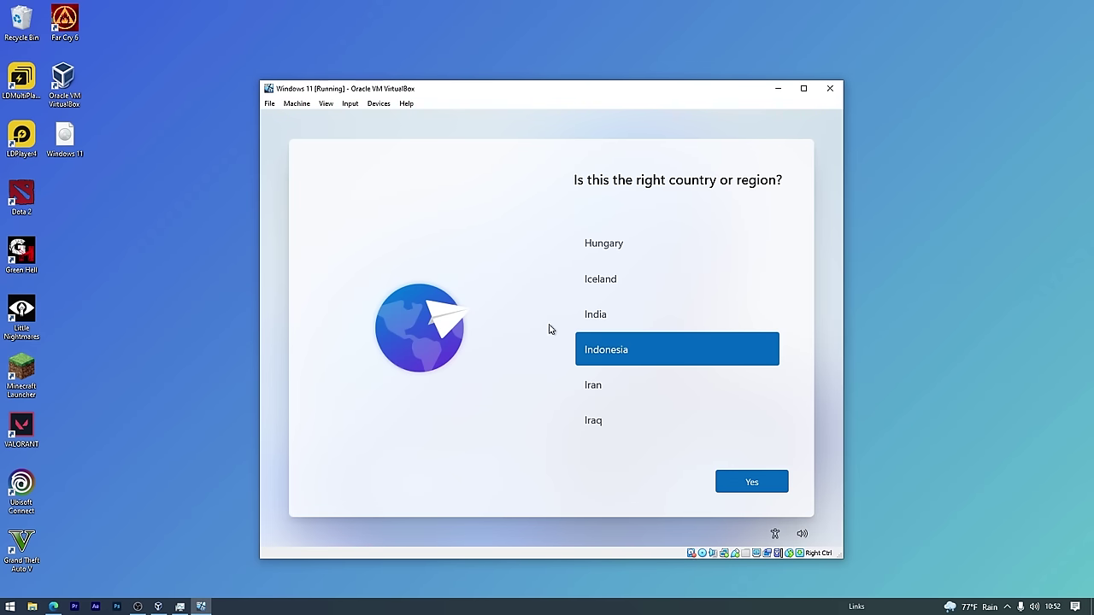
# Confirm Indonesia as the region and US as the keyboard layout, skipping the second layout and the device name.
pyautogui.click(769, 485)
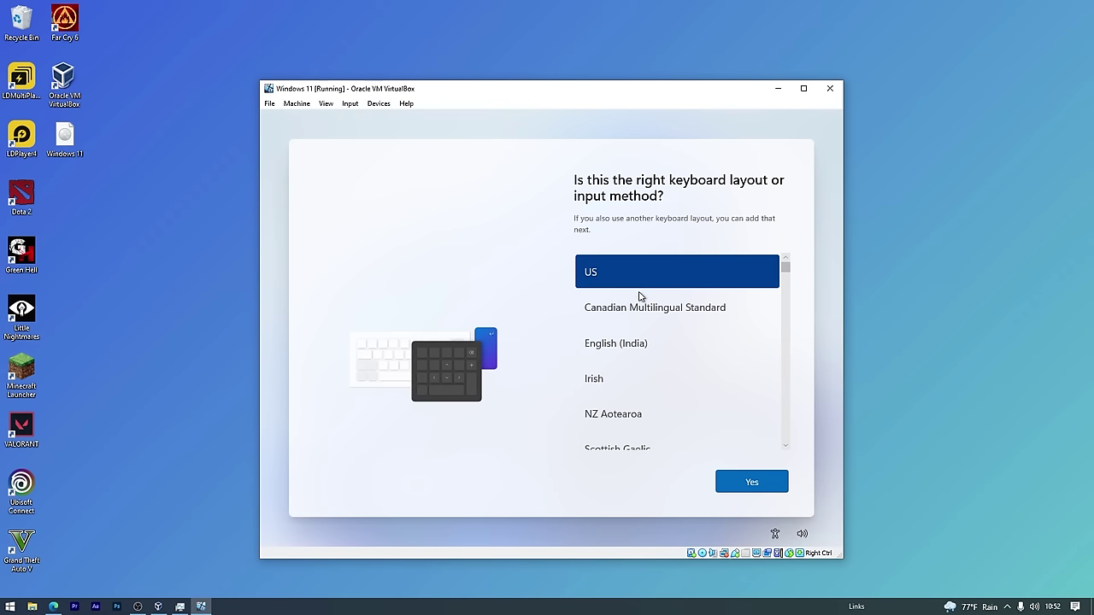
pyautogui.click(745, 486)
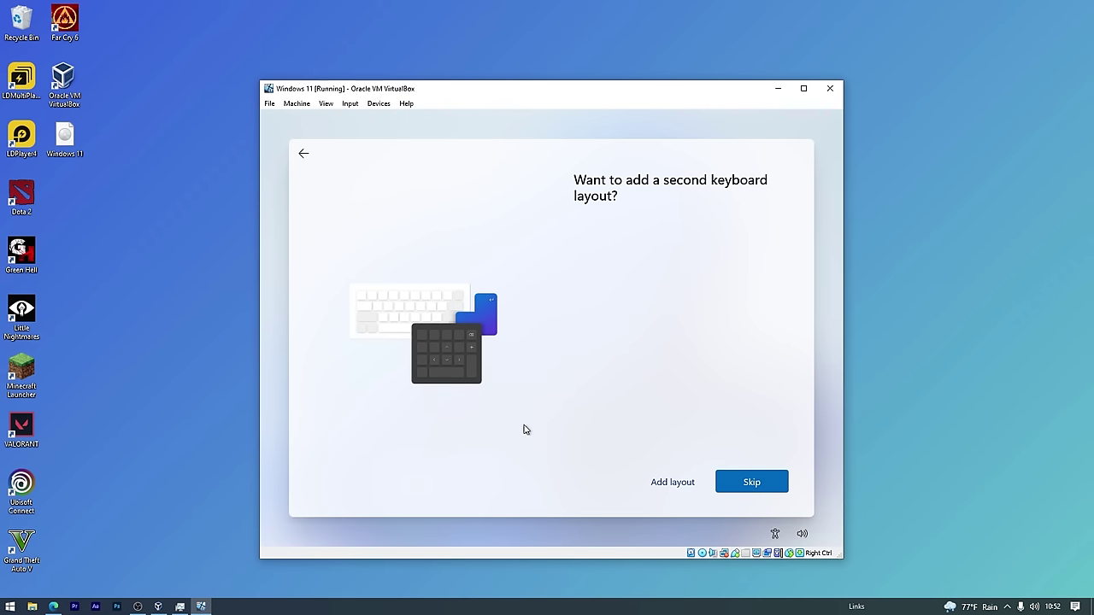
pyautogui.click(744, 482)
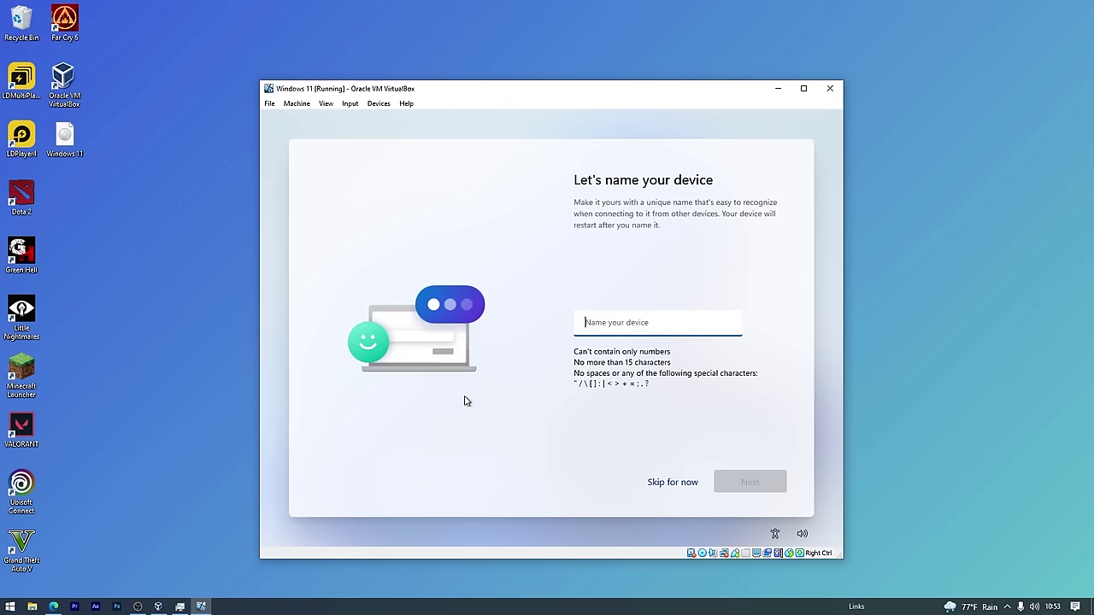
pyautogui.click(656, 483)
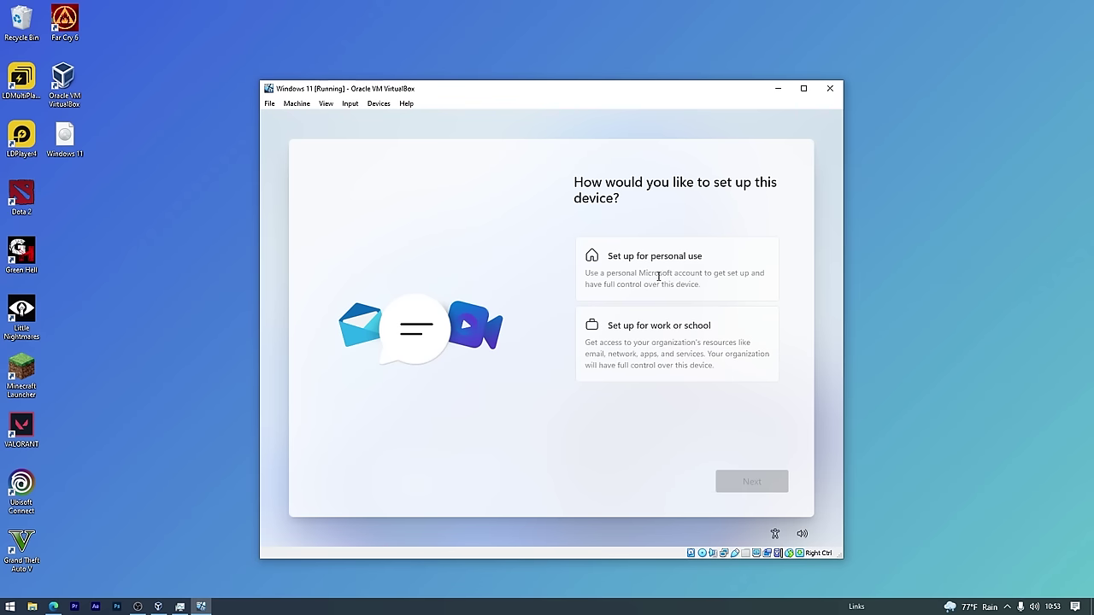
# Set up the device for personal use with an offline account, skipping the Microsoft account sign-in.
pyautogui.click(665, 270)
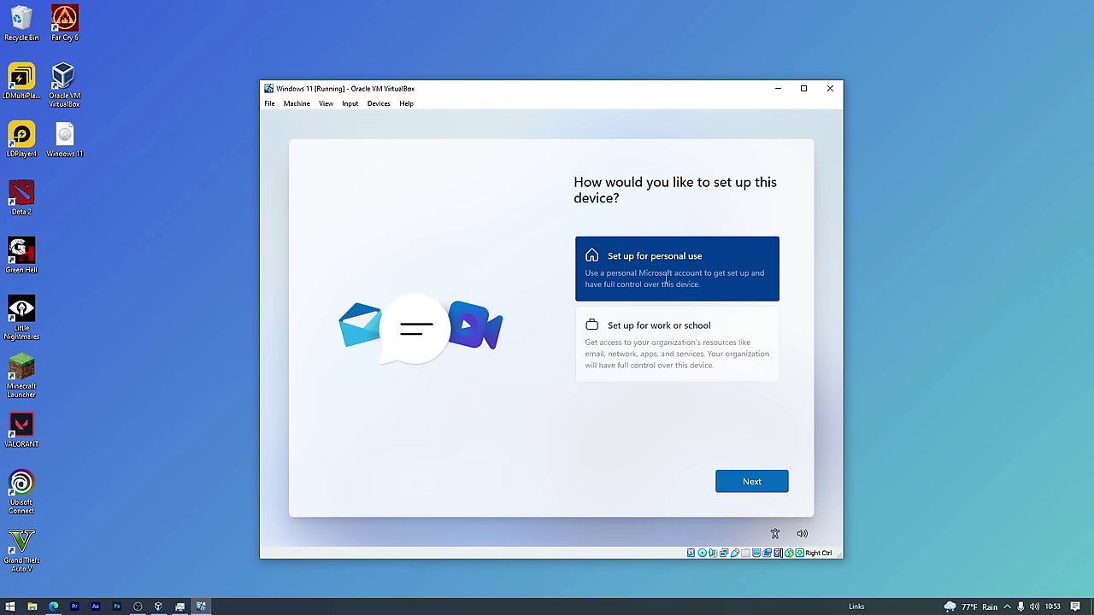
pyautogui.click(749, 480)
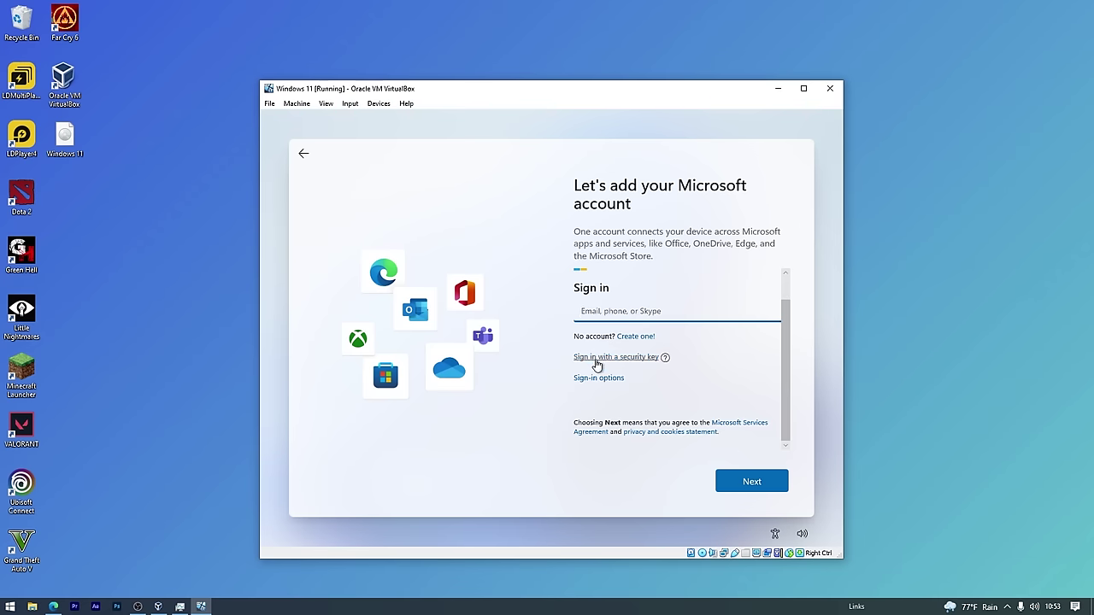
pyautogui.click(589, 379)
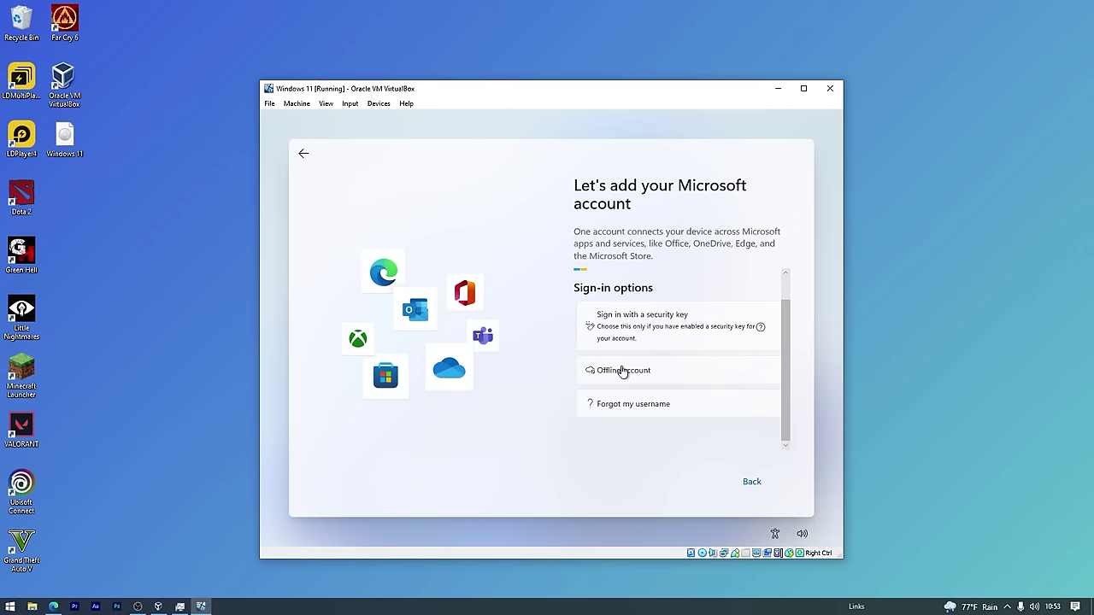
pyautogui.click(623, 371)
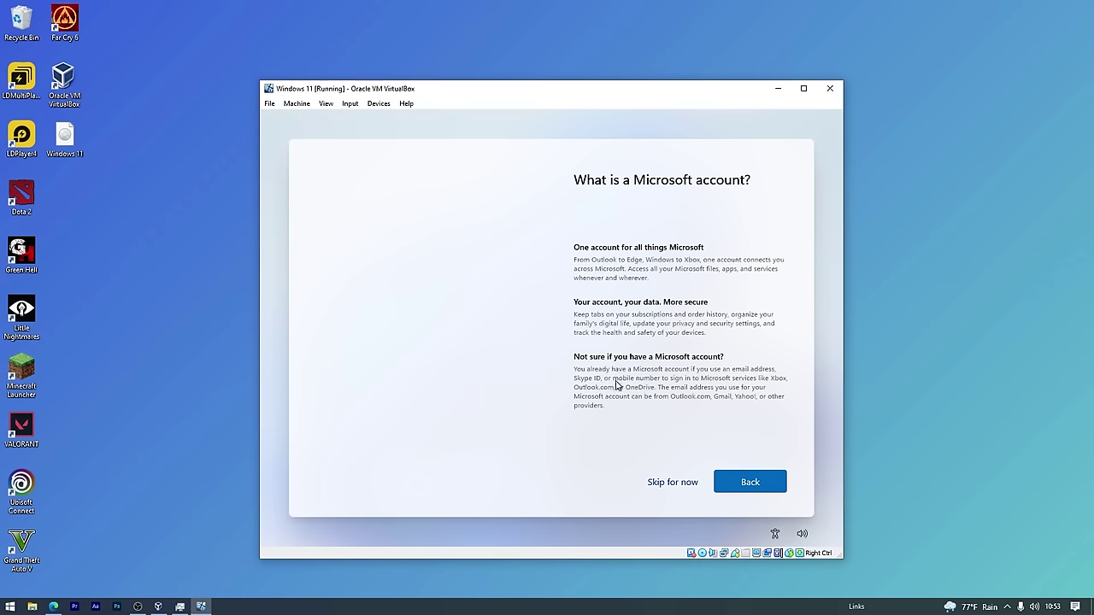
pyautogui.click(666, 482)
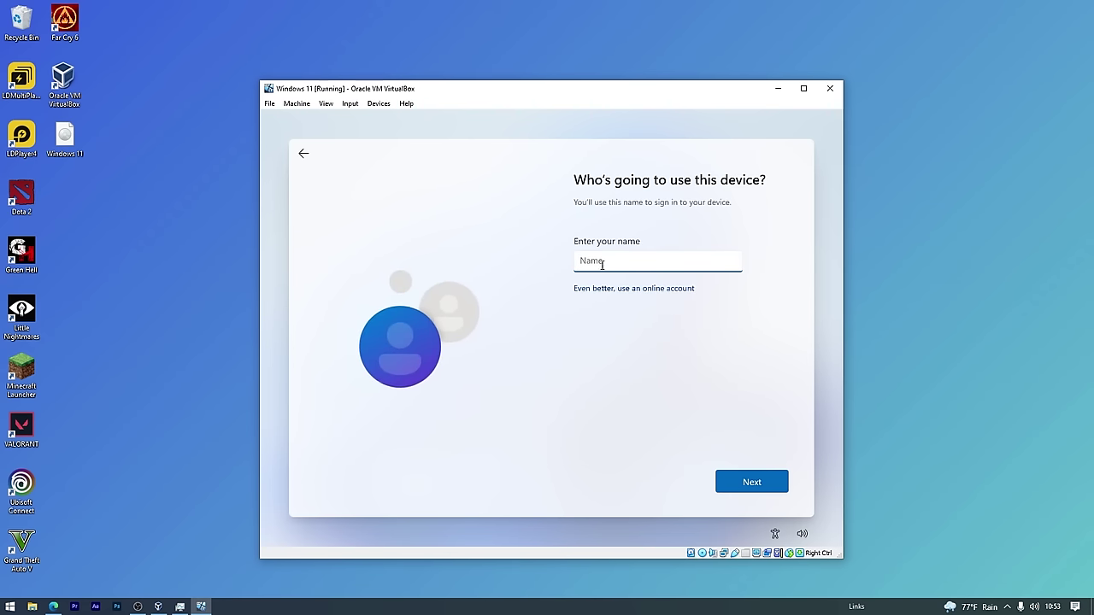
# Enter the local account's user name and continue with the password left blank.
pyautogui.write('Levelup iD')
pyautogui.click(729, 490)
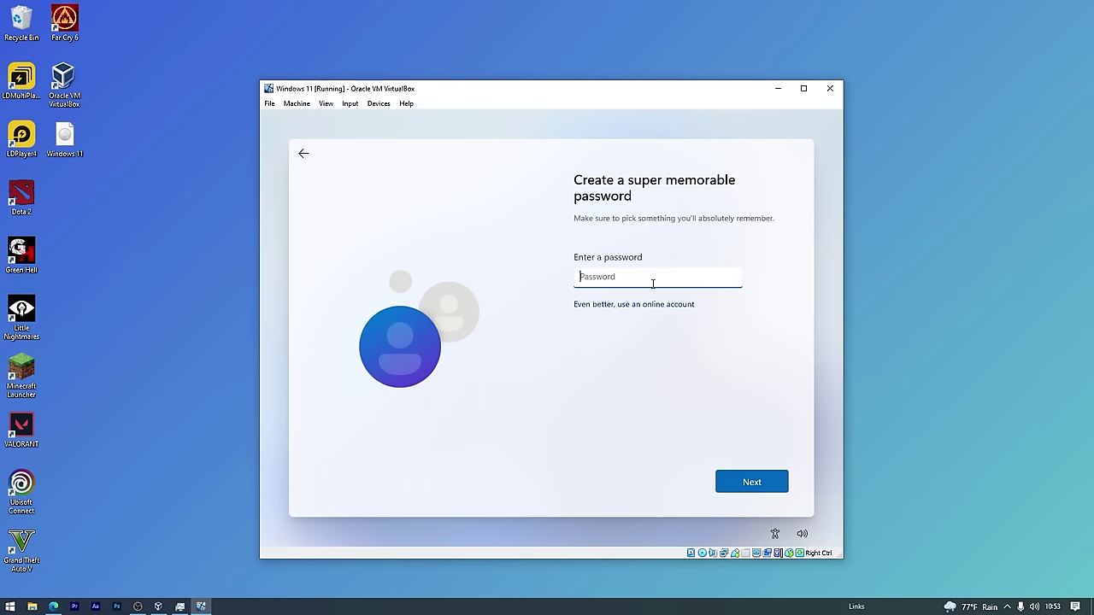
pyautogui.click(751, 490)
# Accept the default privacy settings for the device to finish the Windows setup.
pyautogui.click(742, 476)
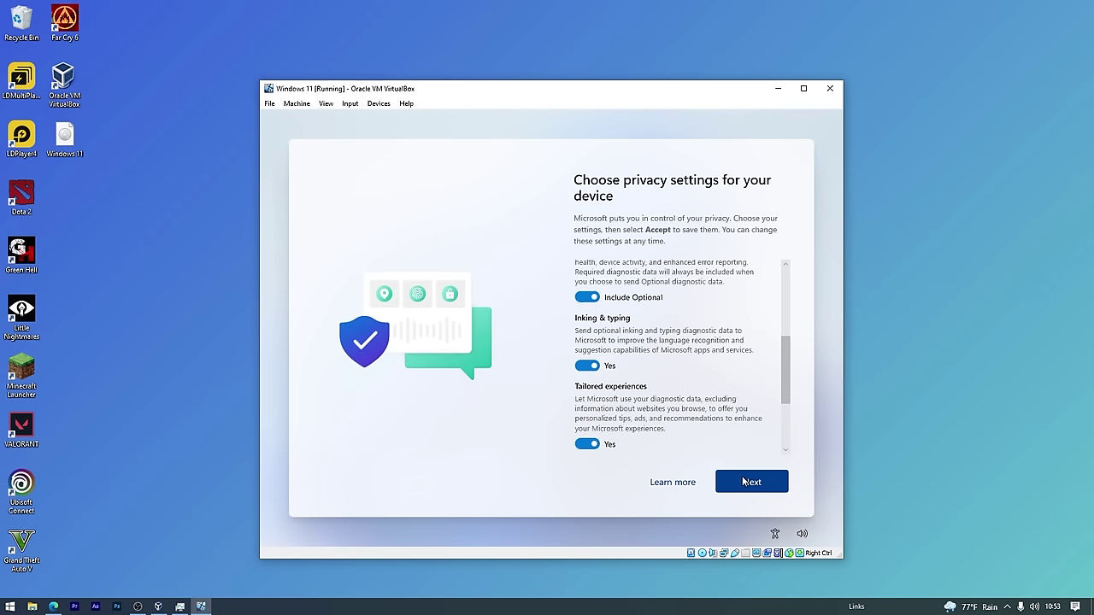
pyautogui.click(742, 476)
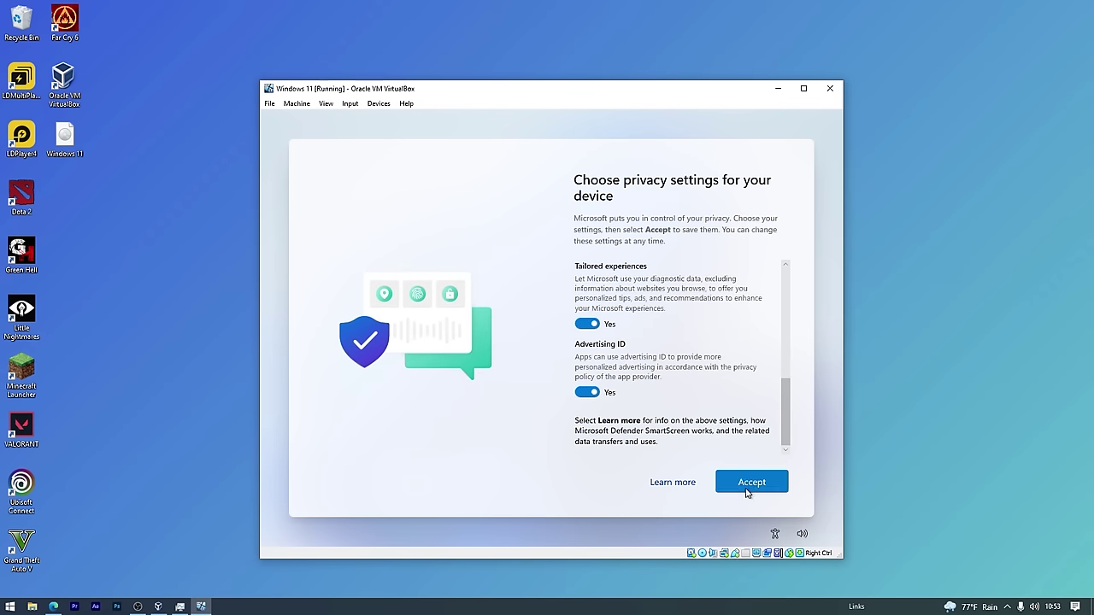
pyautogui.click(747, 483)
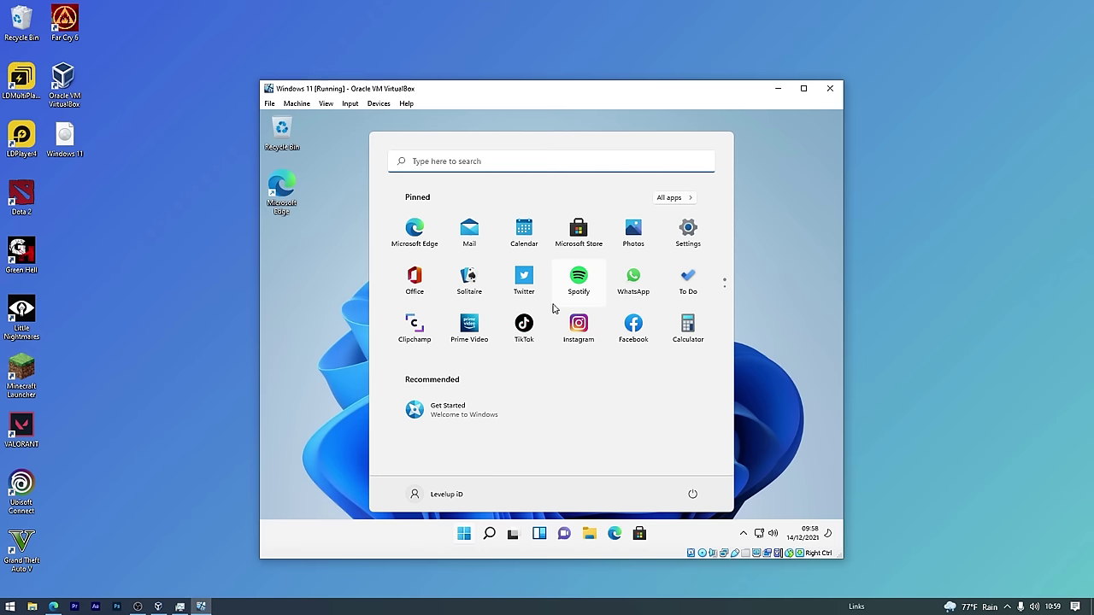
# Dismiss the Start menu, launch Microsoft Edge, search for youtube, and browse the YouTube home page.
pyautogui.press('Escape')
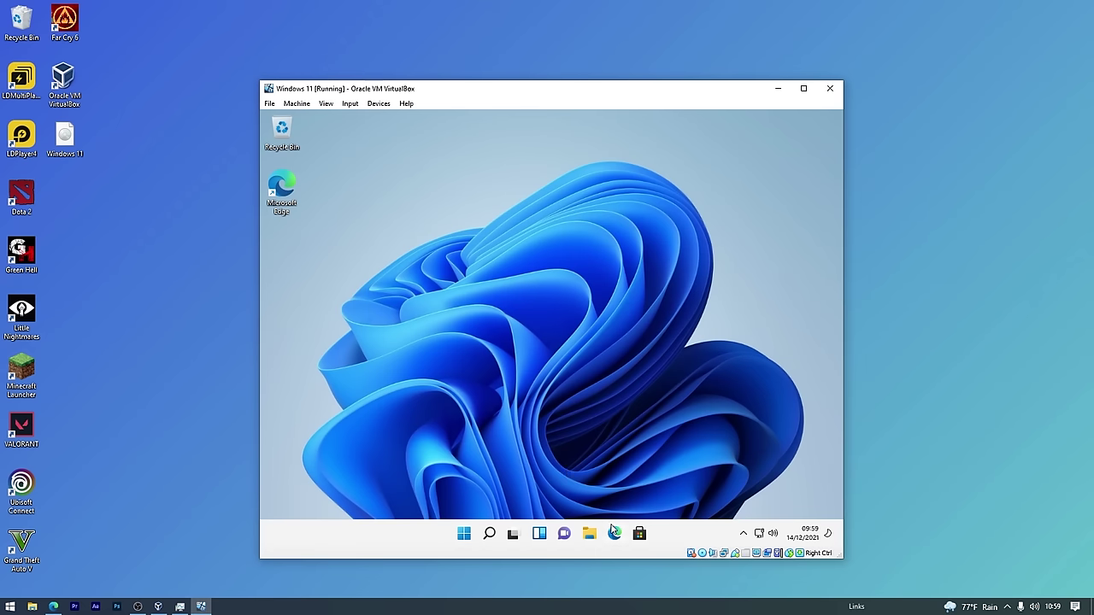
pyautogui.click(614, 531)
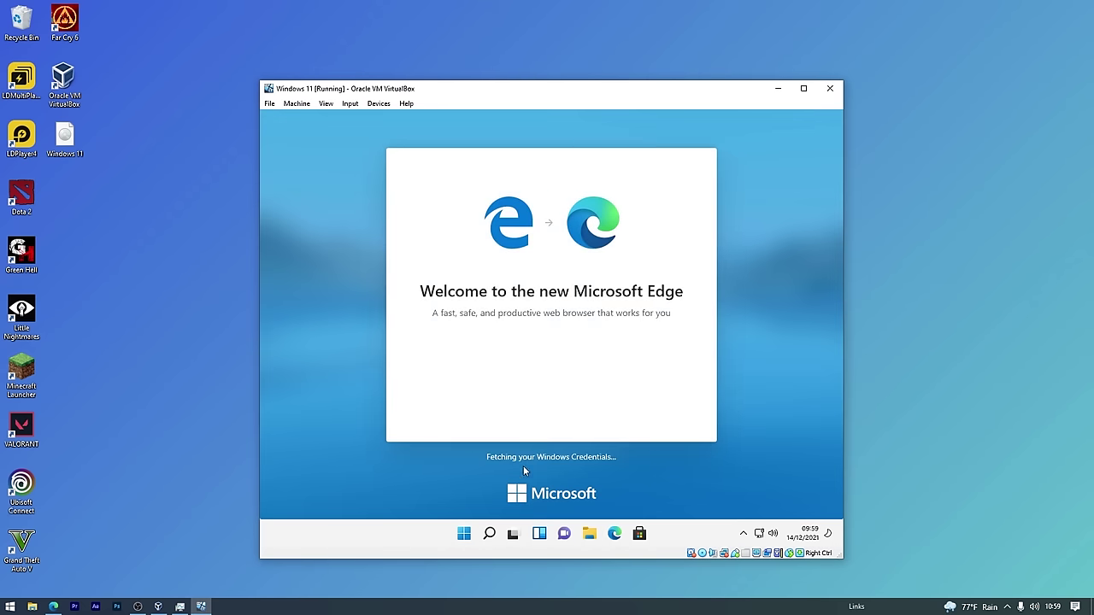
pyautogui.write('y')
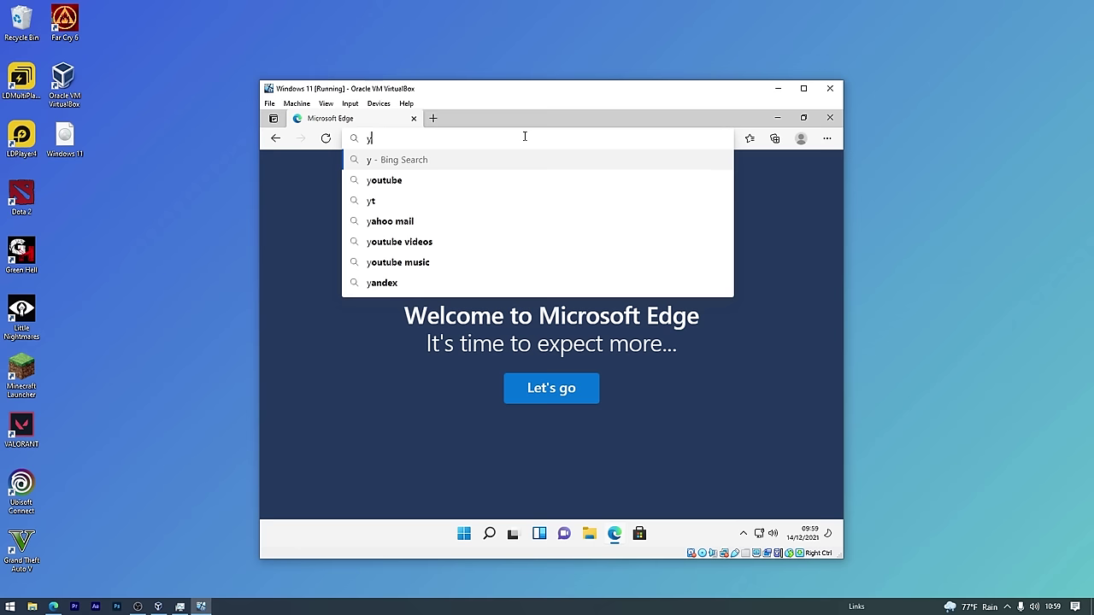
pyautogui.press('Down')
pyautogui.press('Return')
pyautogui.click(393, 251)
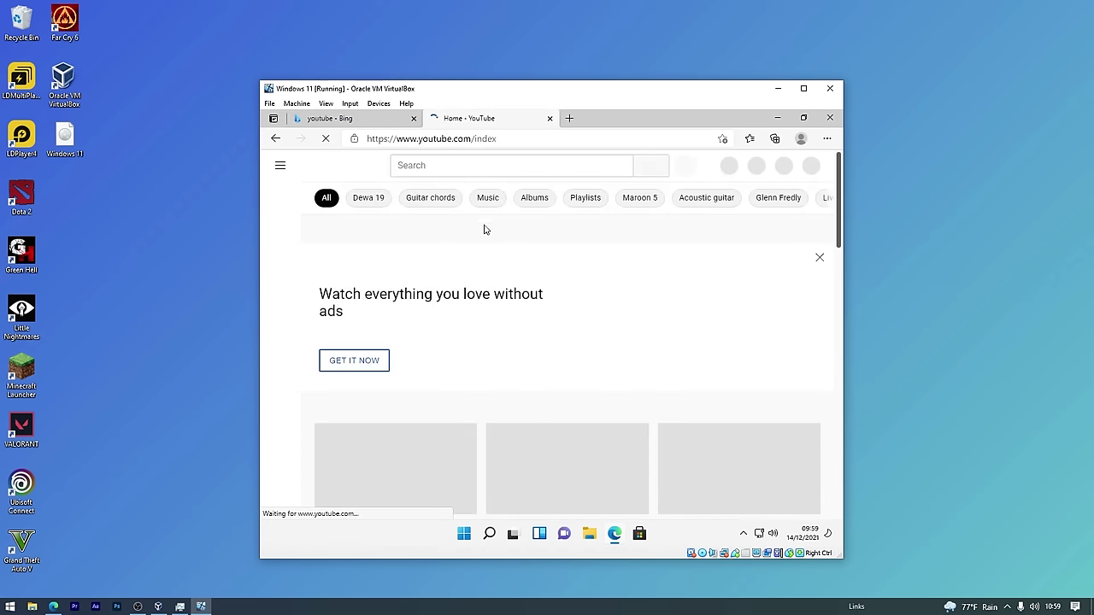
pyautogui.scroll(-3, 442, 318)
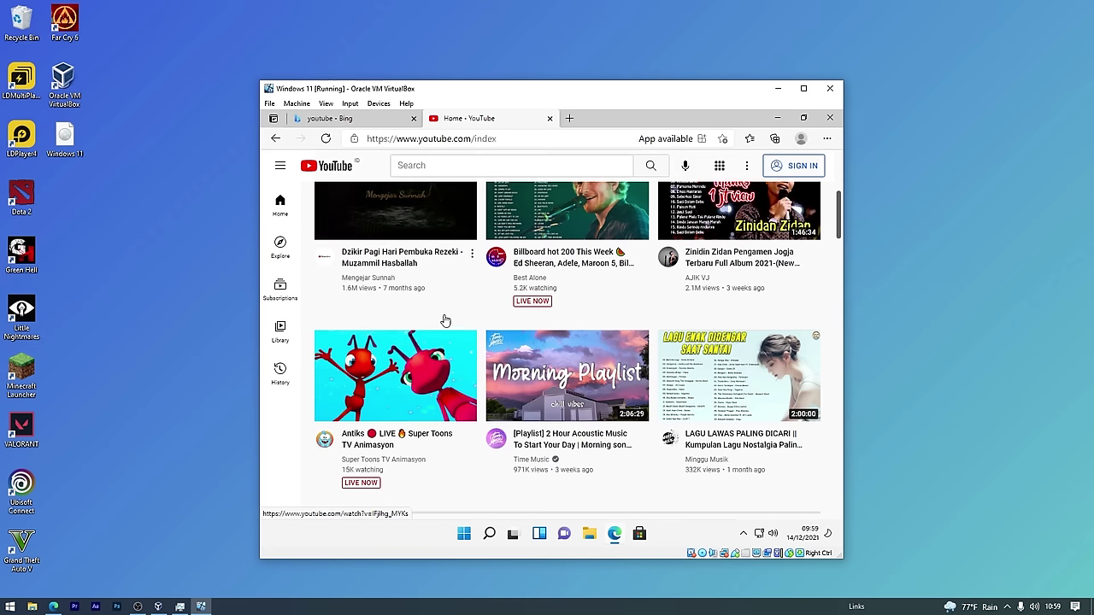
# Scroll further down the YouTube home page, maximize the virtual machine window, and close Microsoft Edge in the guest.
pyautogui.scroll(-2, 443, 318)
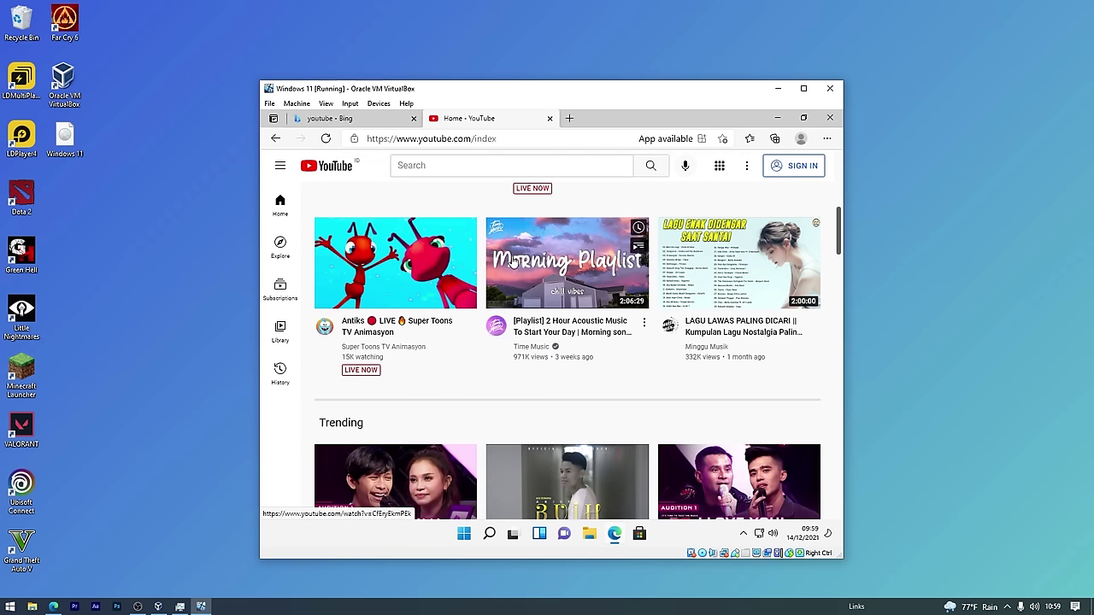
pyautogui.click(803, 89)
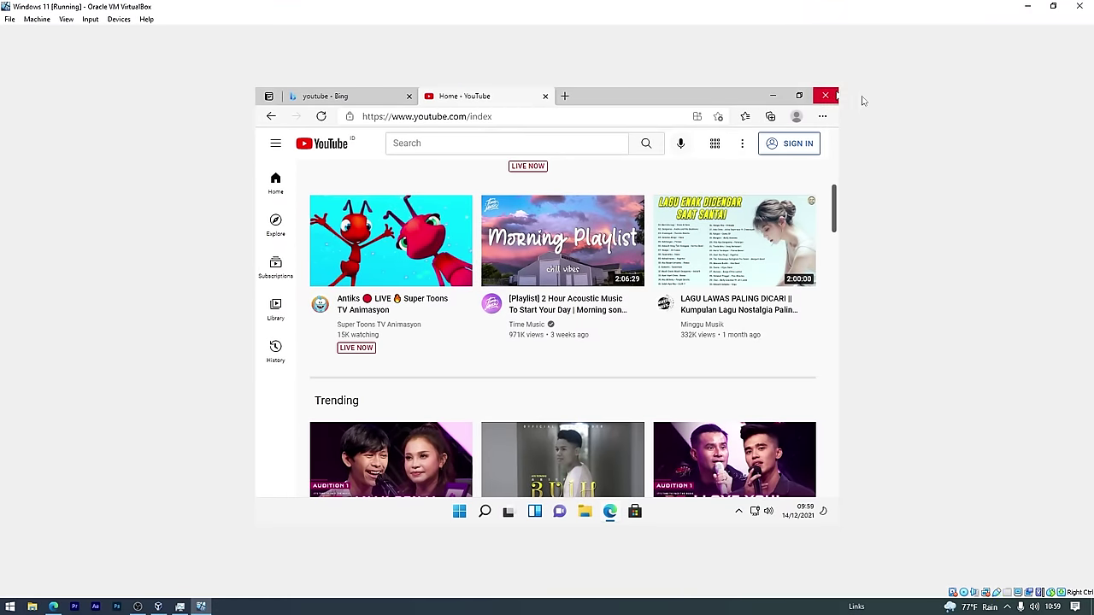
pyautogui.click(825, 99)
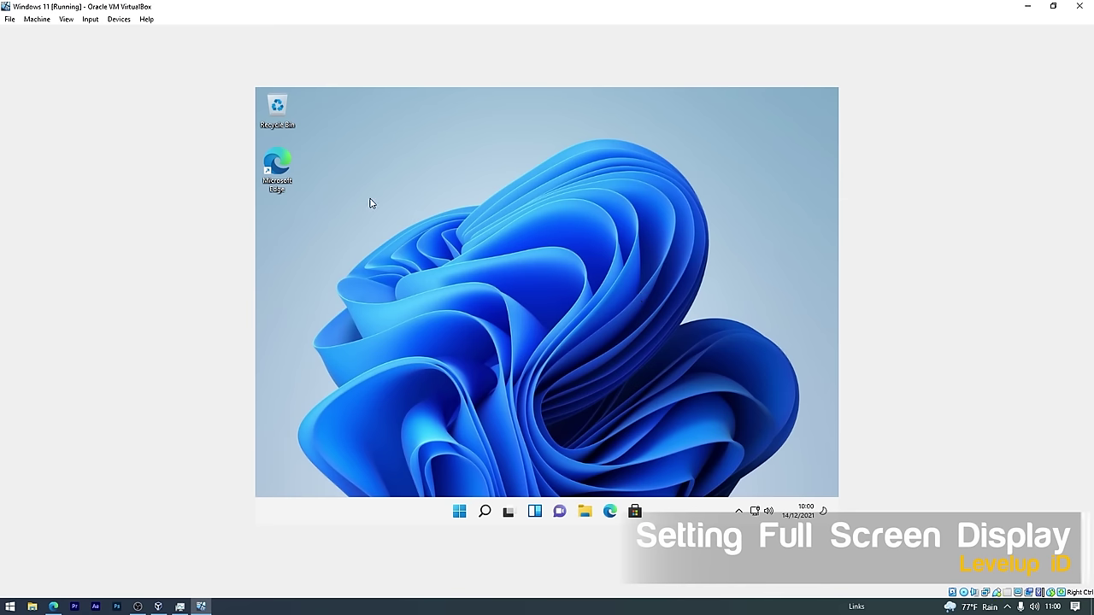
# Insert the Guest Additions CD image into the virtual machine and open CD Drive (D:) in the guest's File Explorer.
pyautogui.click(119, 20)
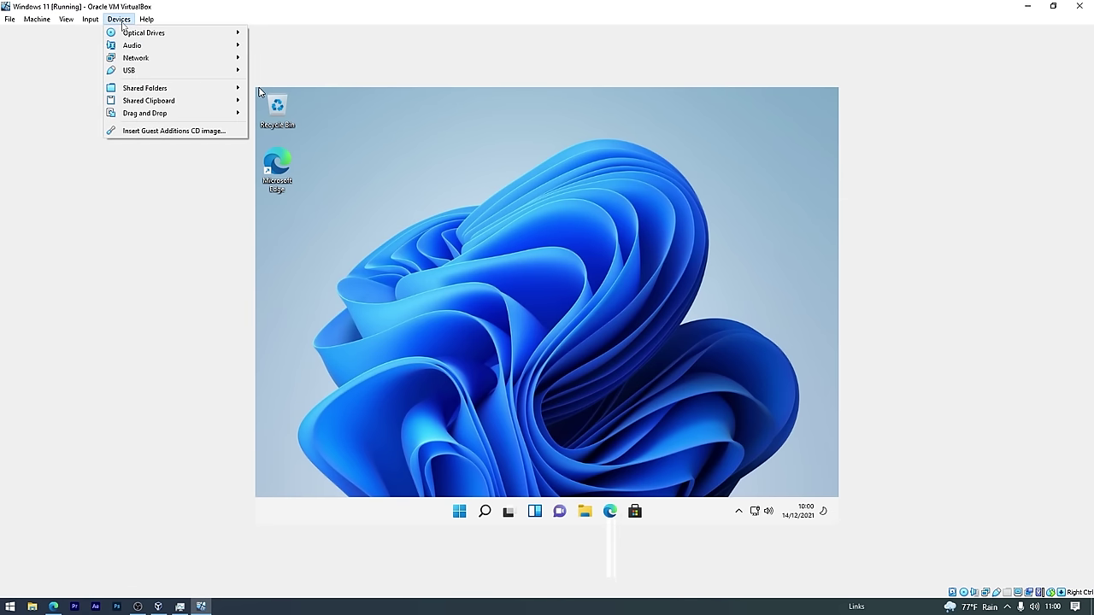
pyautogui.click(135, 130)
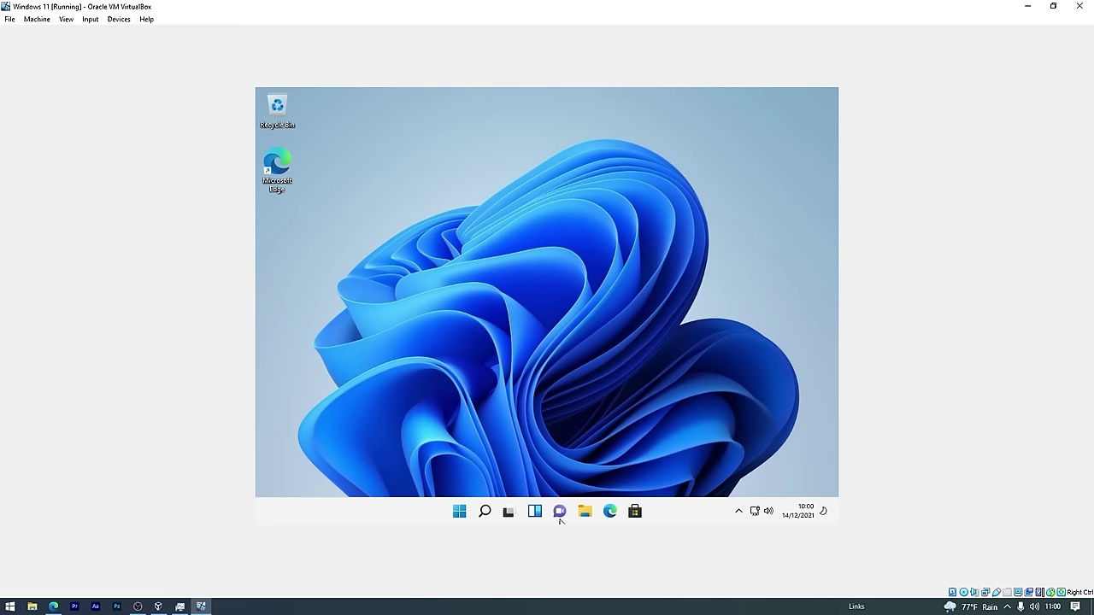
pyautogui.click(585, 512)
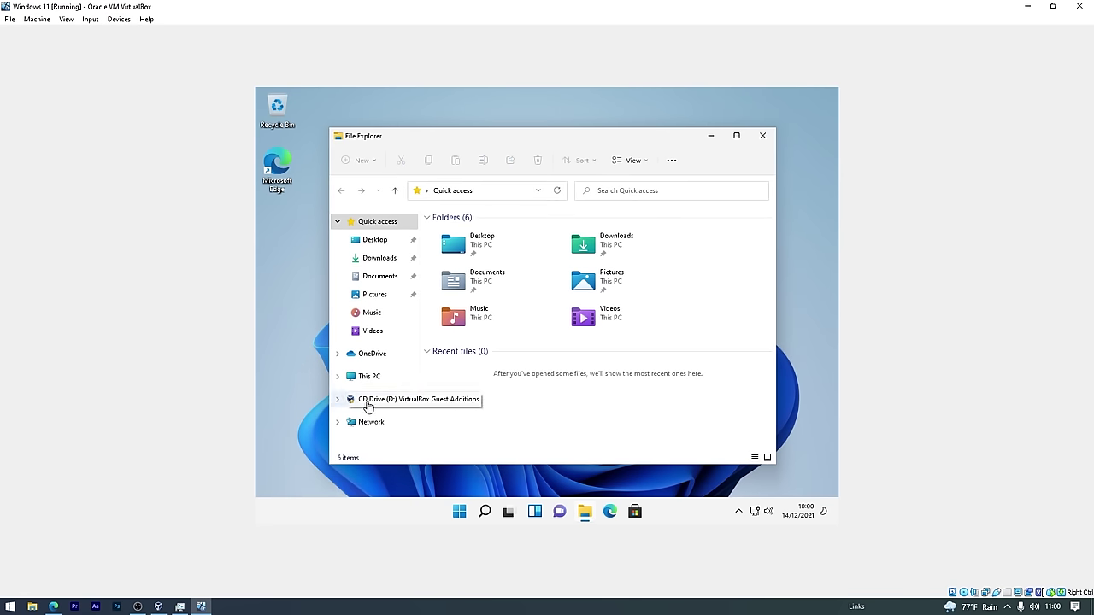
pyautogui.click(391, 403)
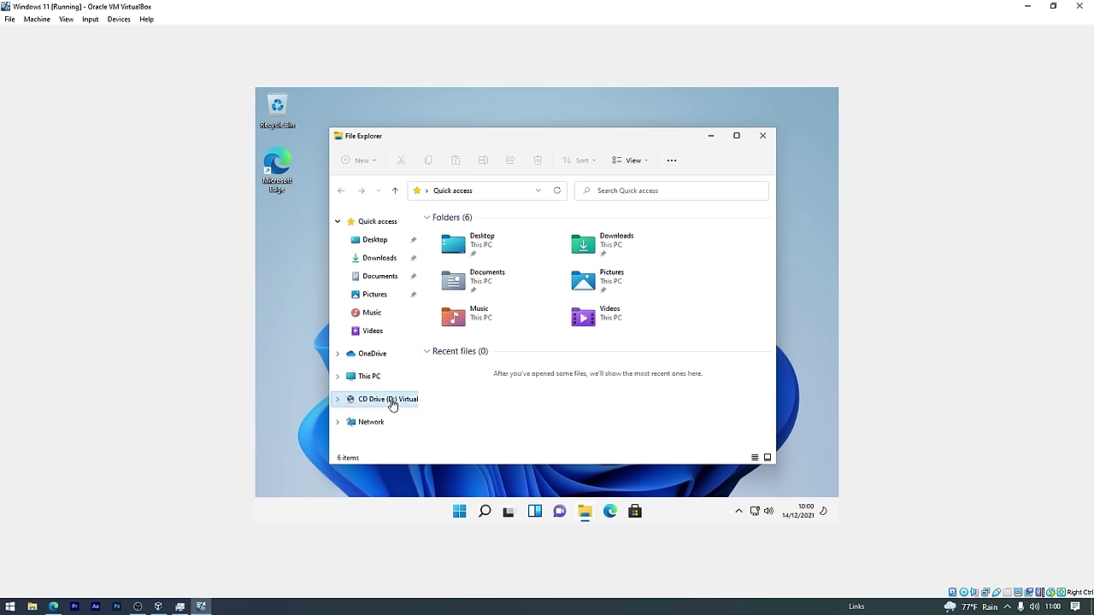
# Run VBoxWindowsAdditions-amd64 from the Guest Additions CD and allow it to make changes to the device.
pyautogui.click(552, 395)
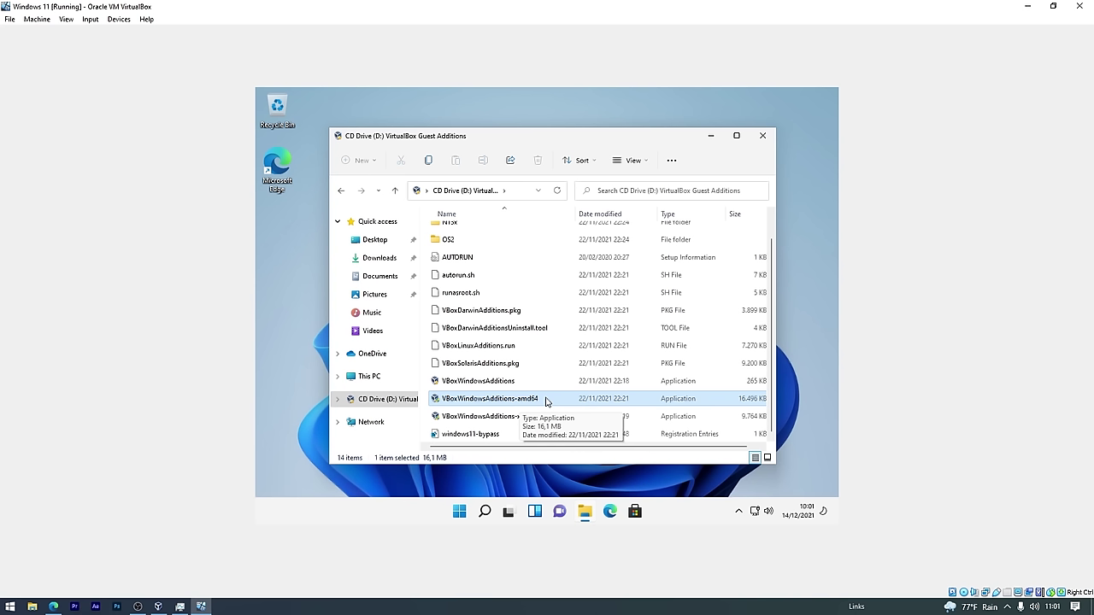
pyautogui.click(496, 384)
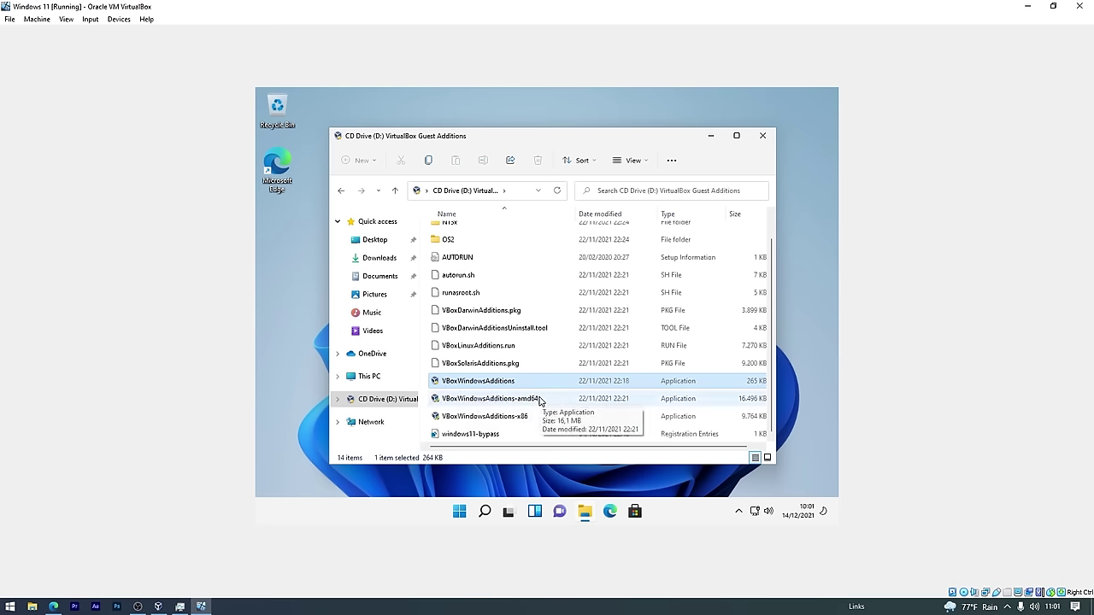
pyautogui.doubleClick(539, 399)
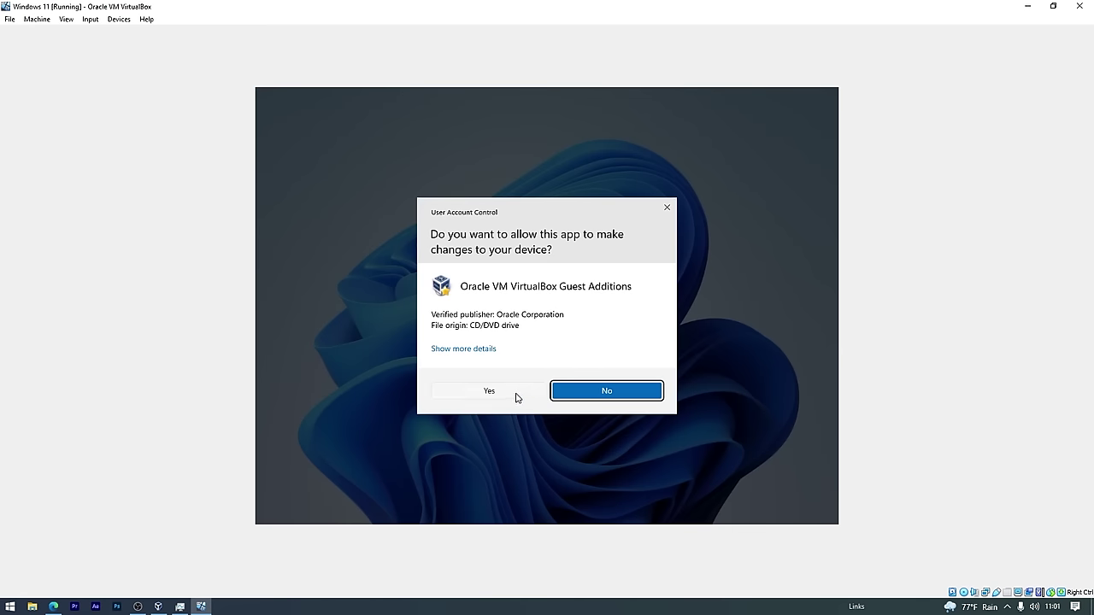
pyautogui.click(516, 398)
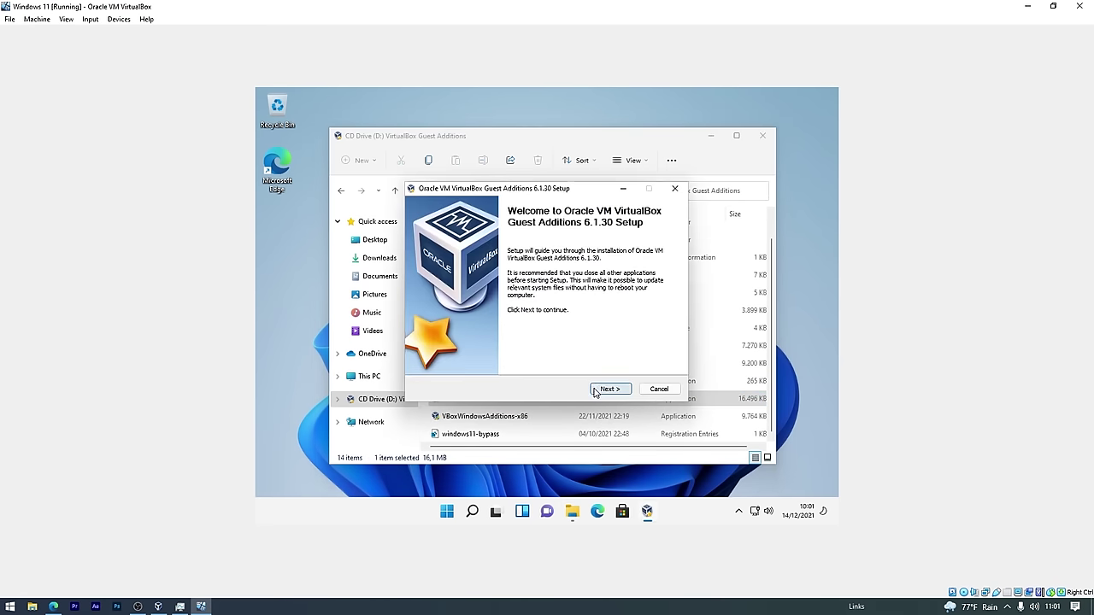
# Install the Guest Additions with the default folder and components, accept the Oracle device software, and finish with Reboot now.
pyautogui.click(607, 389)
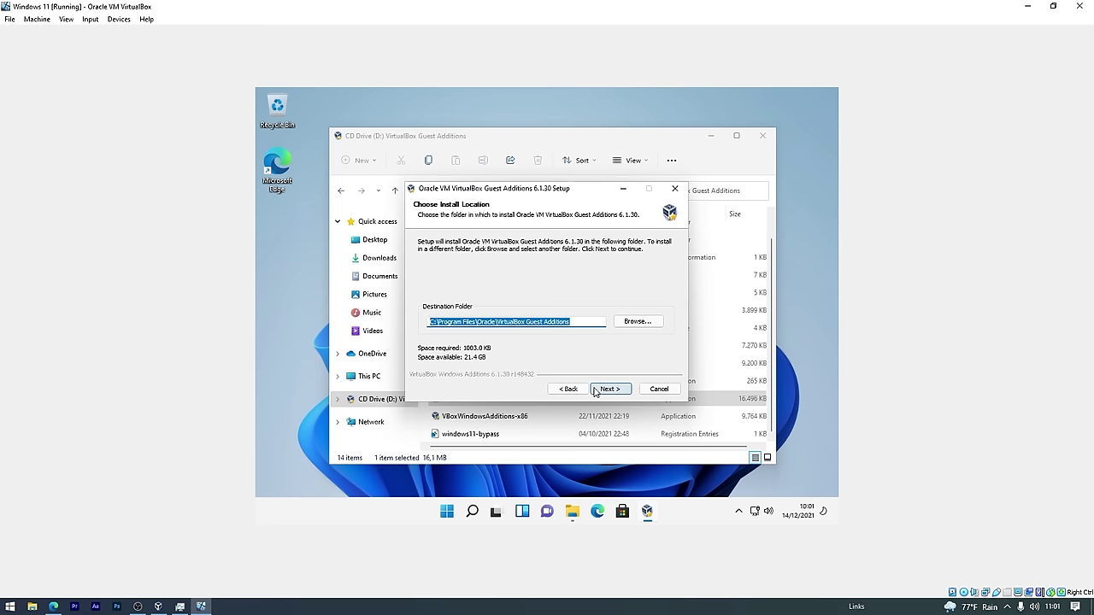
pyautogui.click(595, 389)
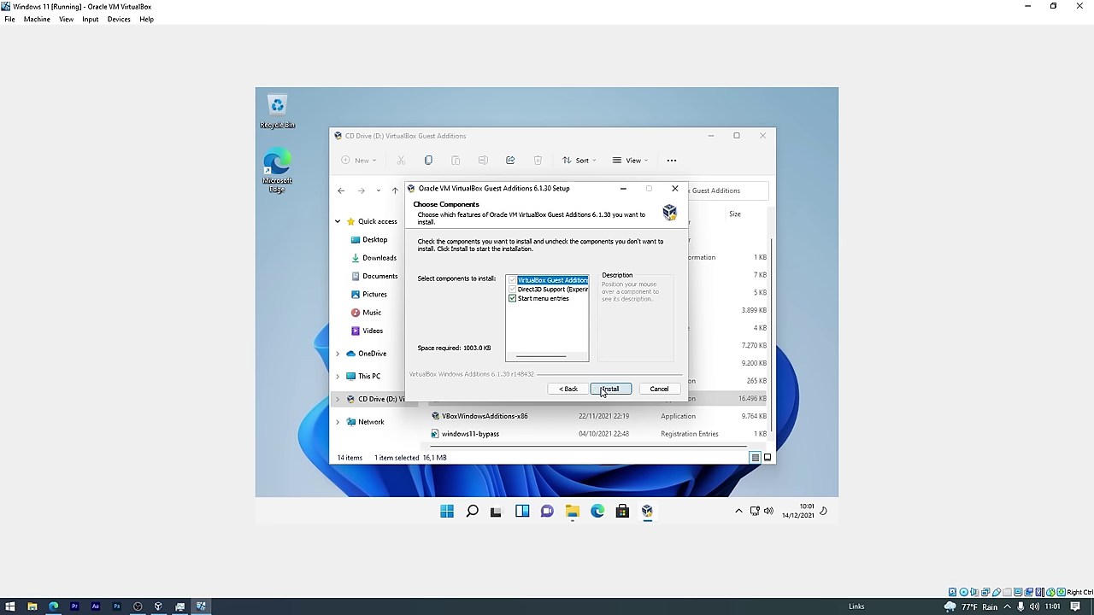
pyautogui.click(606, 388)
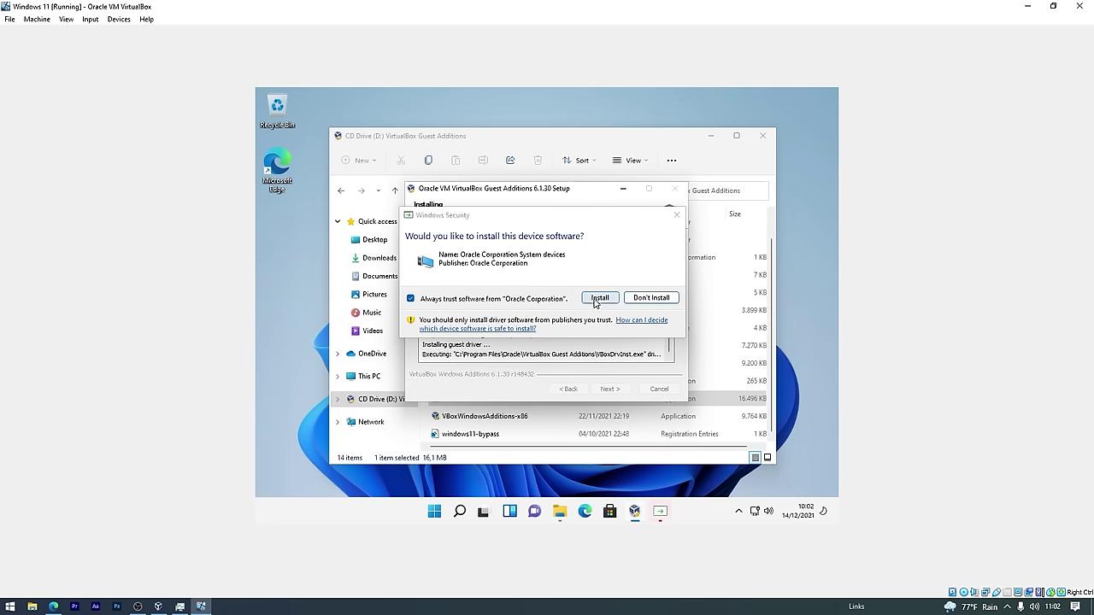
pyautogui.click(599, 297)
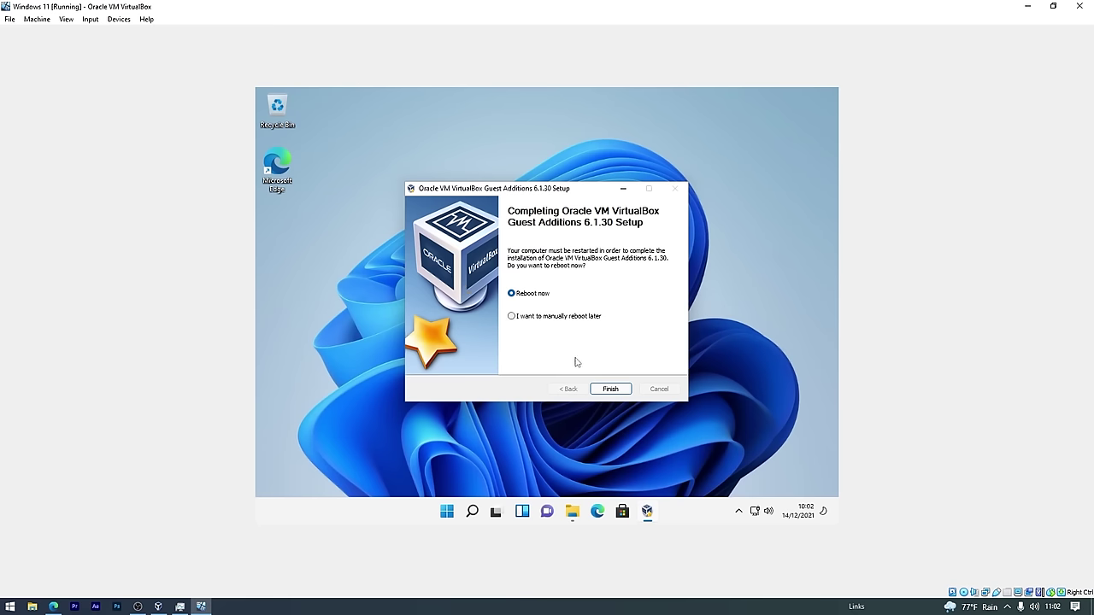
pyautogui.click(607, 389)
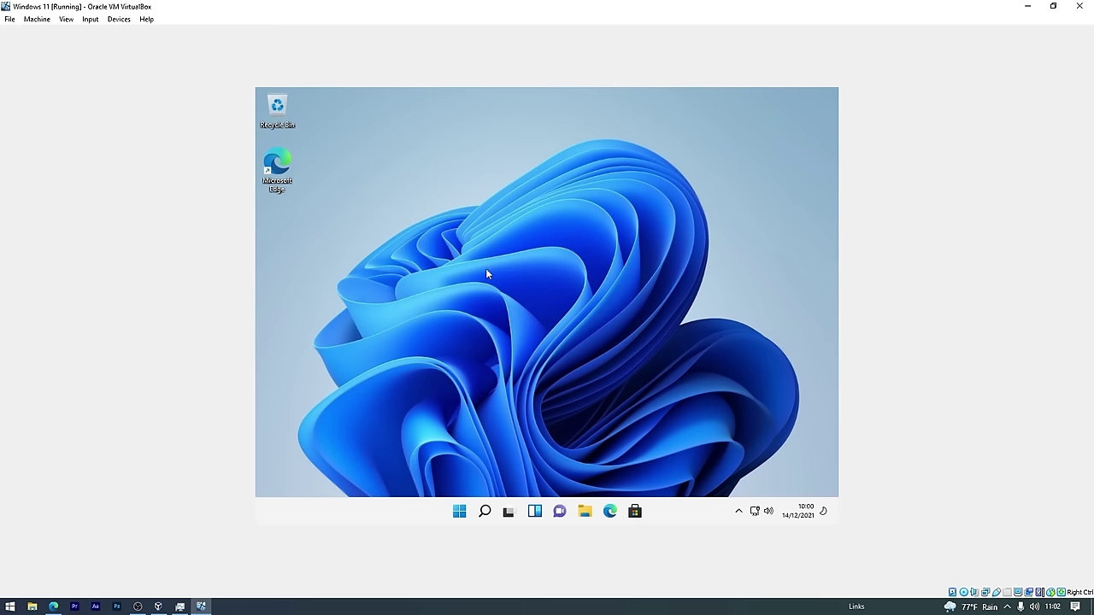
# Switch the virtual machine to full-screen mode and confirm the switch.
pyautogui.click(66, 19)
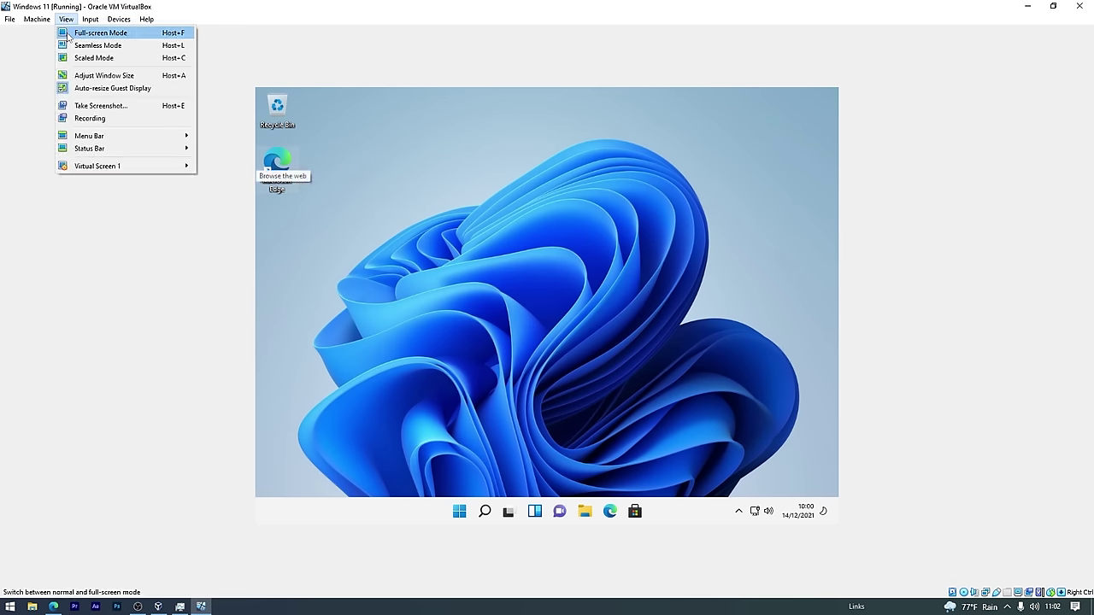
pyautogui.click(68, 34)
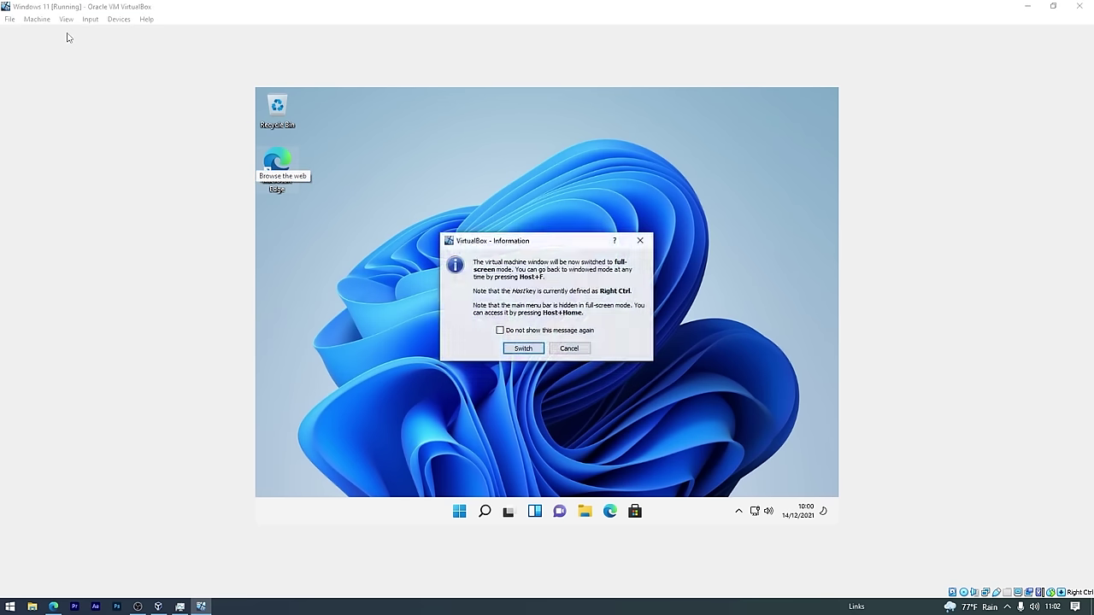
pyautogui.click(523, 349)
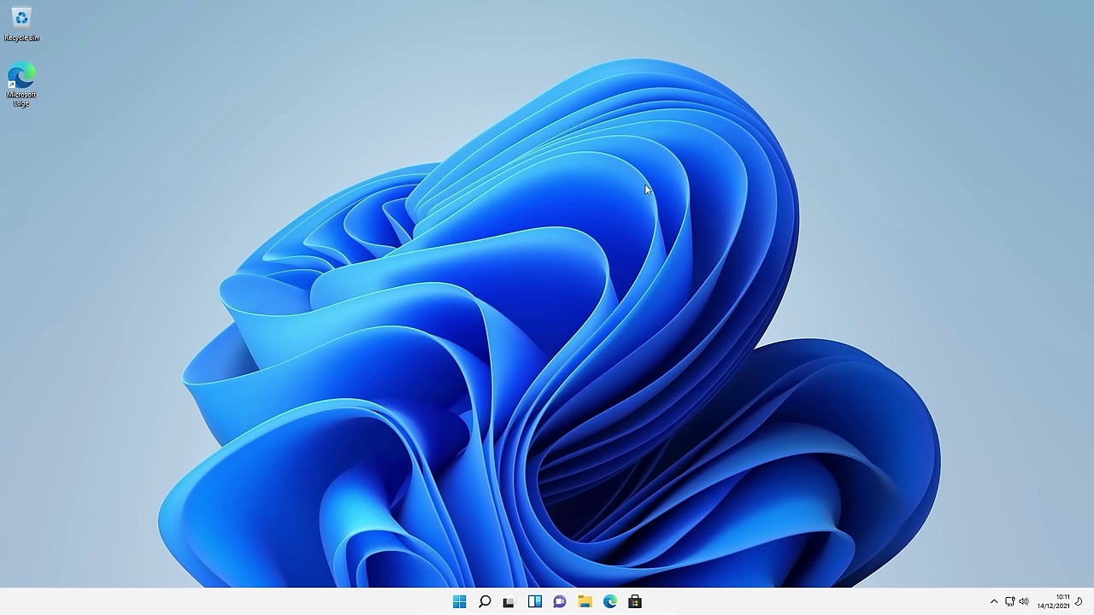
# Switch the virtual machine to seamless mode and try opening and closing the host's Start menu.
pyautogui.click(500, 609)
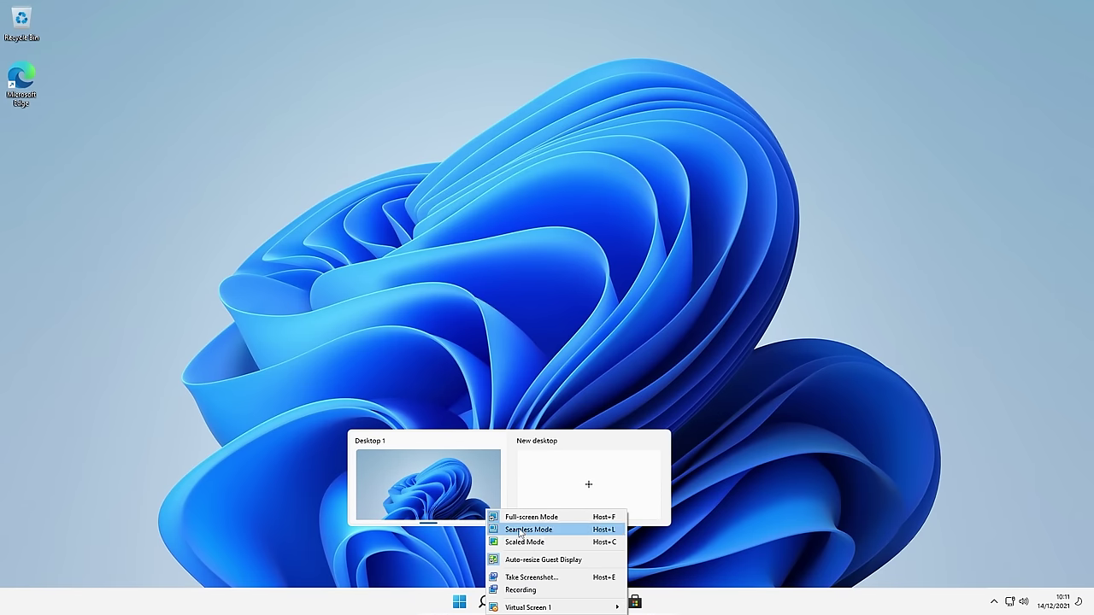
pyautogui.click(515, 534)
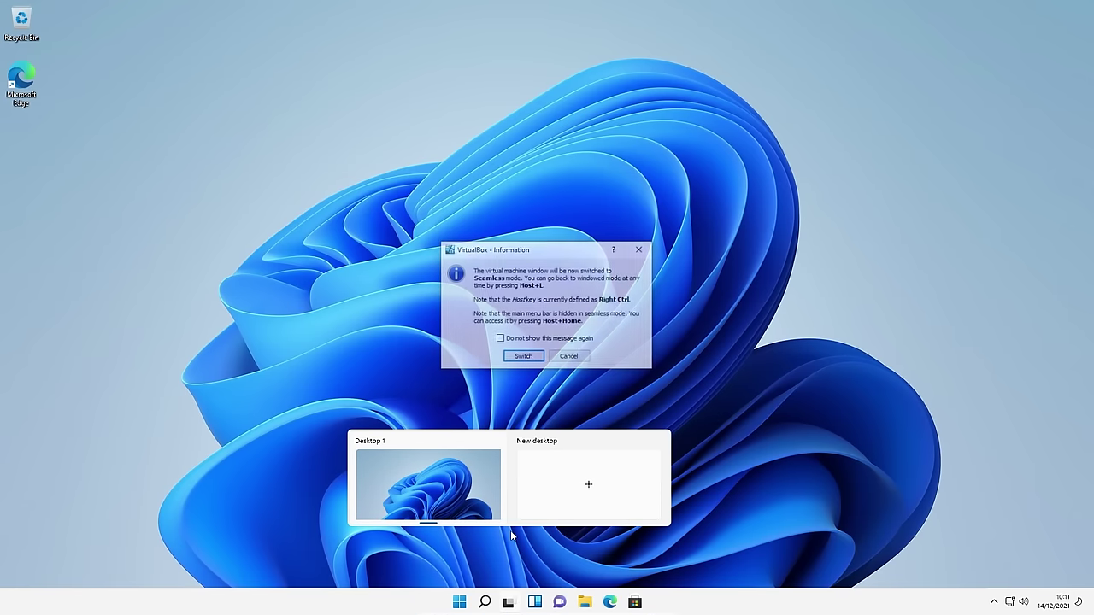
pyautogui.click(523, 357)
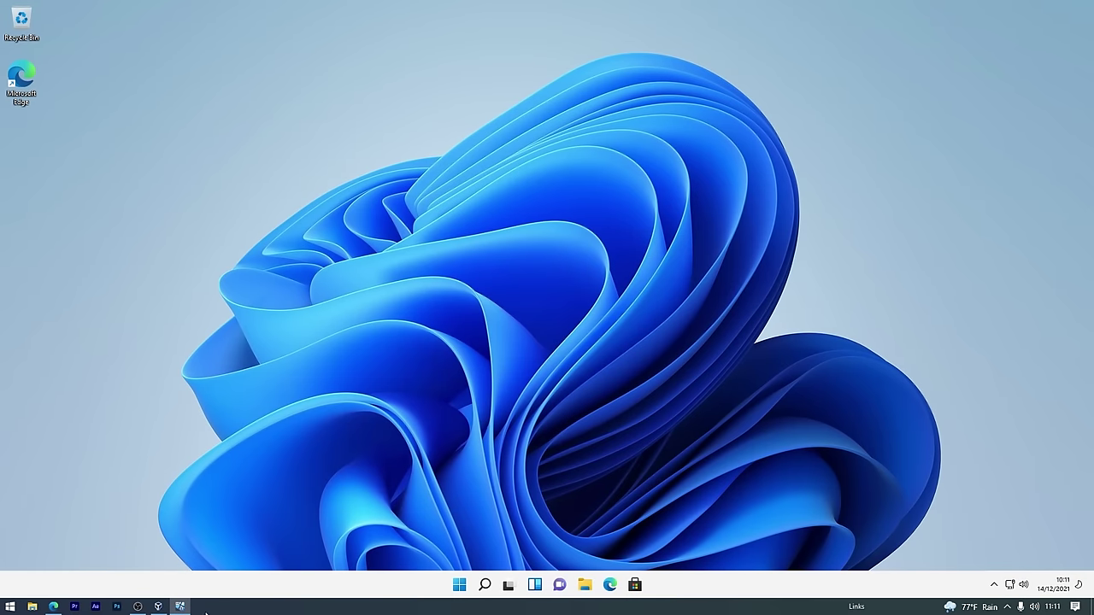
pyautogui.click(8, 607)
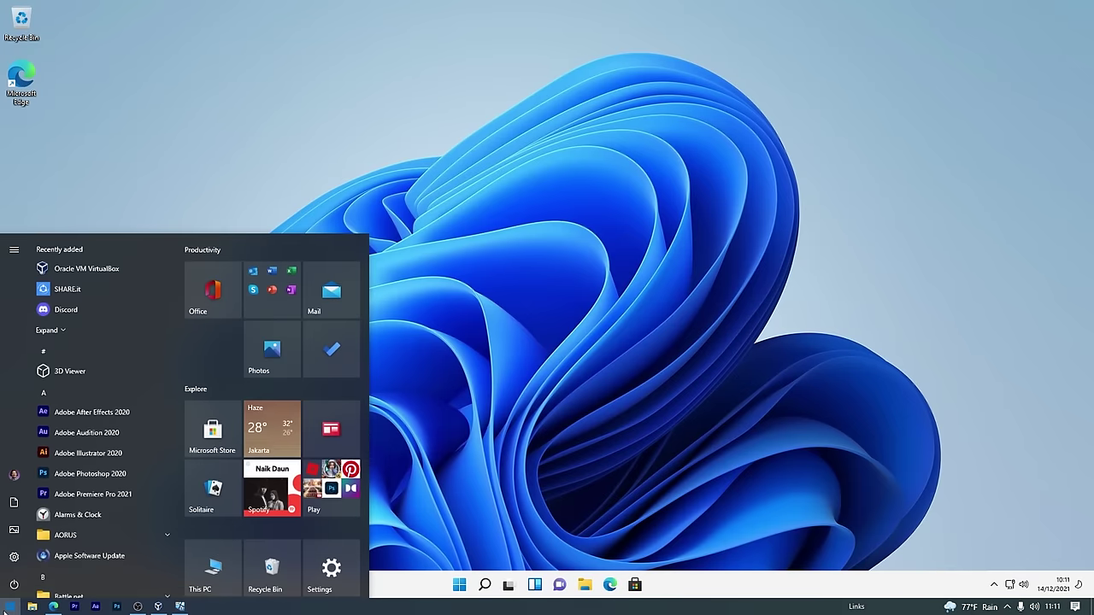
pyautogui.click(9, 606)
pyautogui.click(9, 606)
pyautogui.click(572, 397)
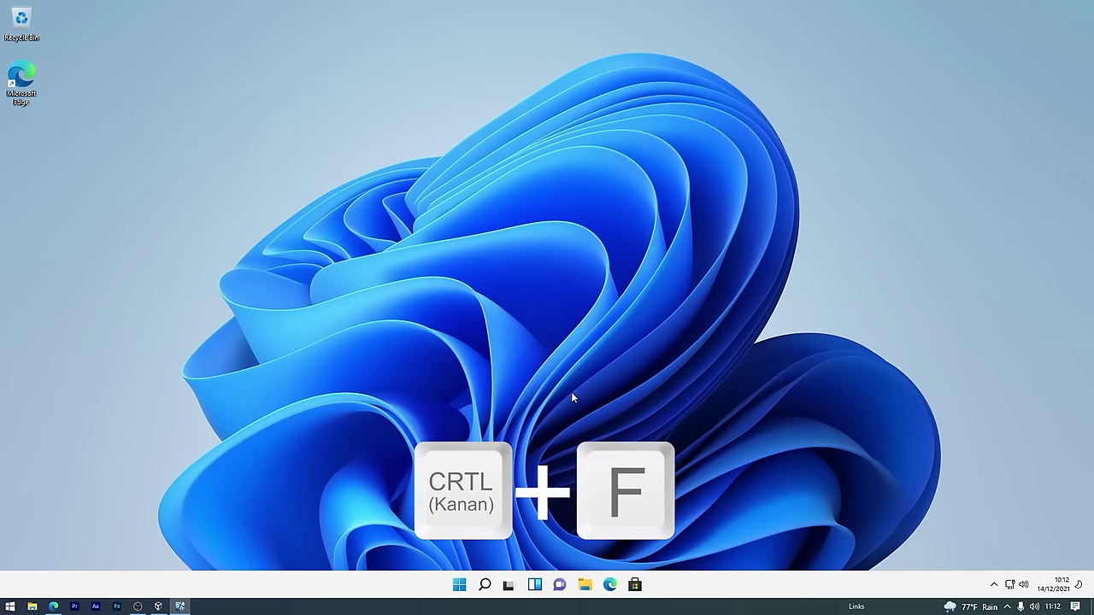
# Switch the virtual machine from seamless to full-screen mode and return it to windowed mode.
pyautogui.press('Control_R+f')
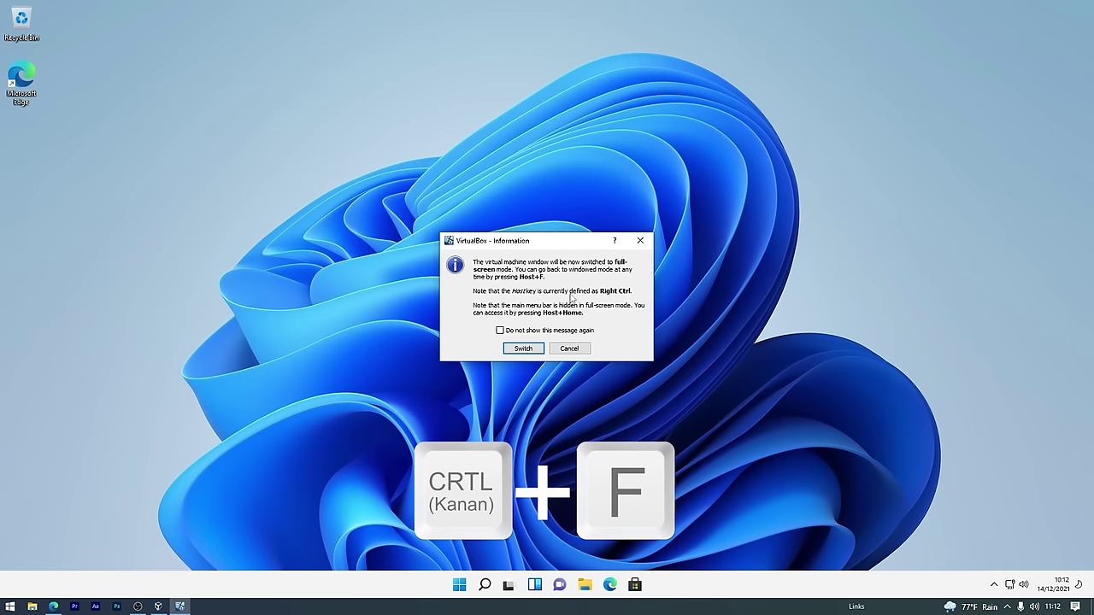
pyautogui.click(520, 343)
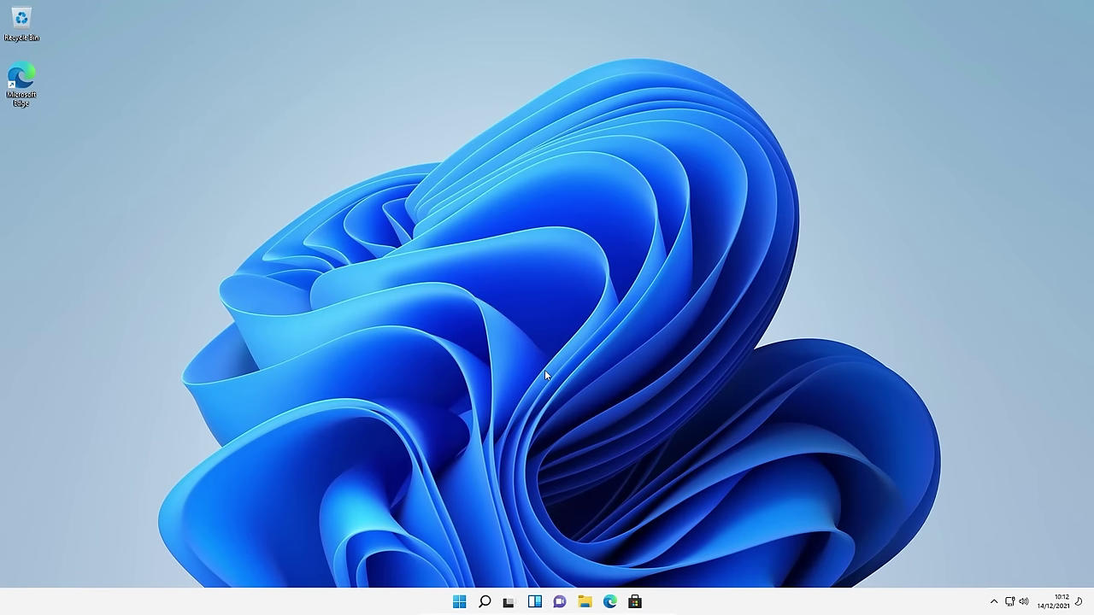
pyautogui.press('Control_R+f')
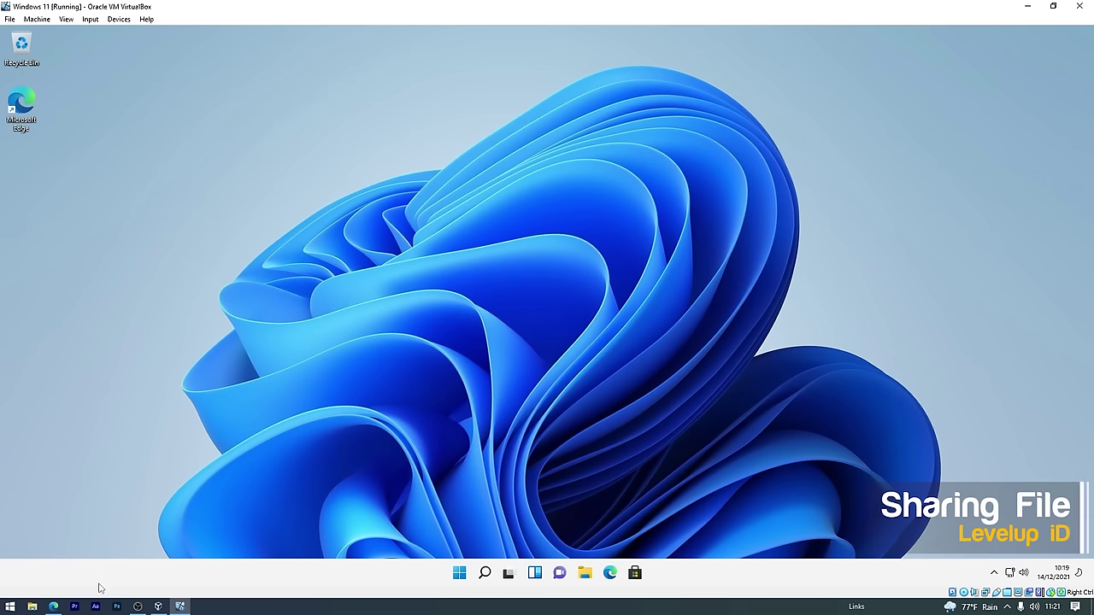
# Minimize the virtual machine and create a folder named Shared Folder on the host's desktop using File Explorer.
pyautogui.click(1027, 6)
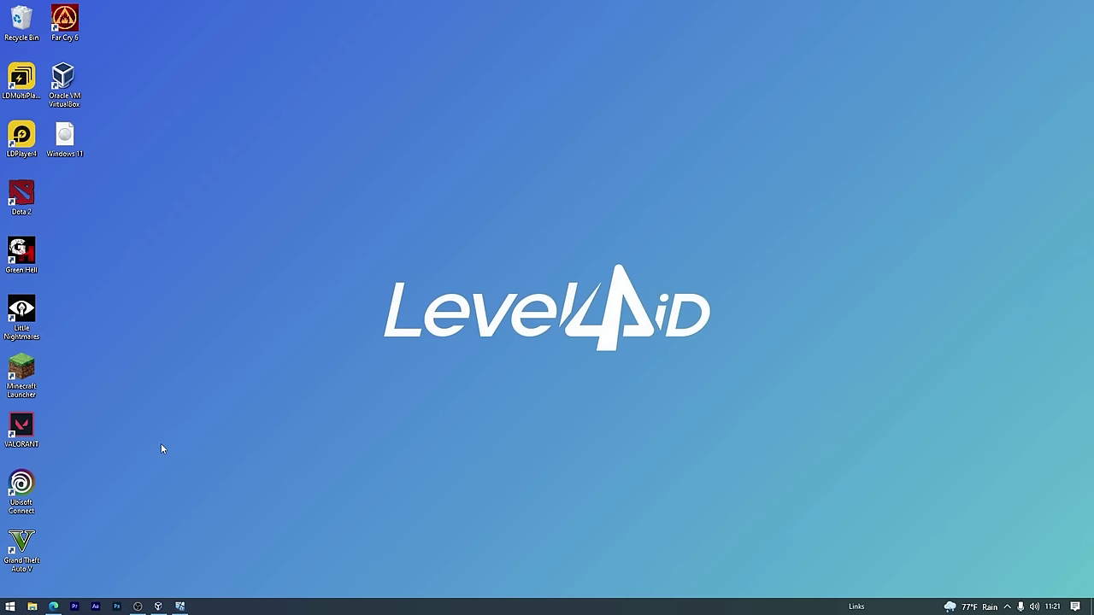
pyautogui.click(31, 606)
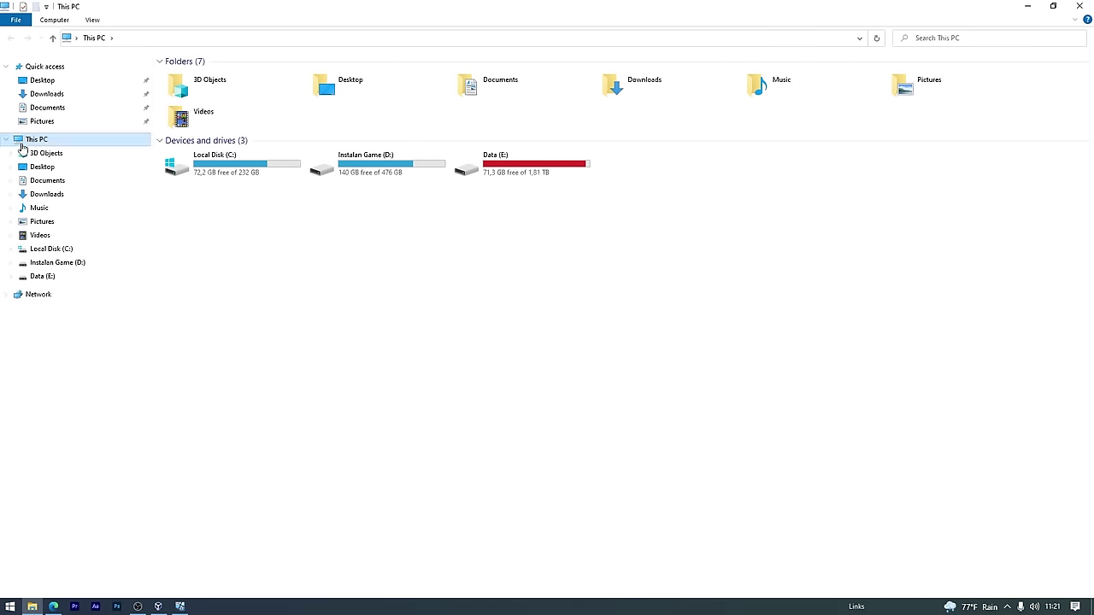
pyautogui.click(43, 80)
pyautogui.rightClick(282, 258)
pyautogui.moveTo(337, 376)
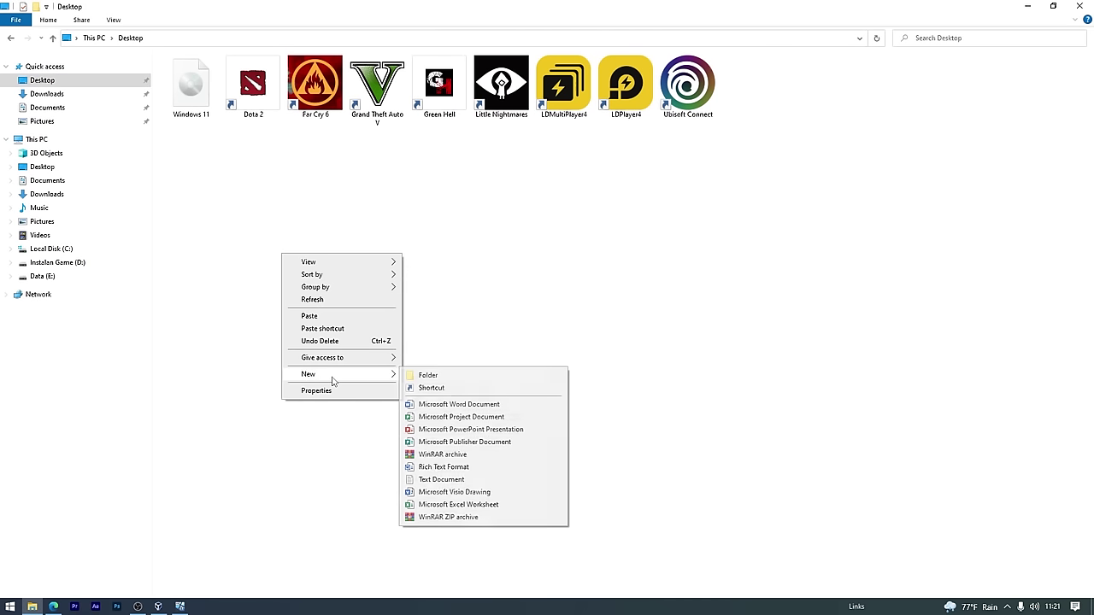
pyautogui.click(432, 373)
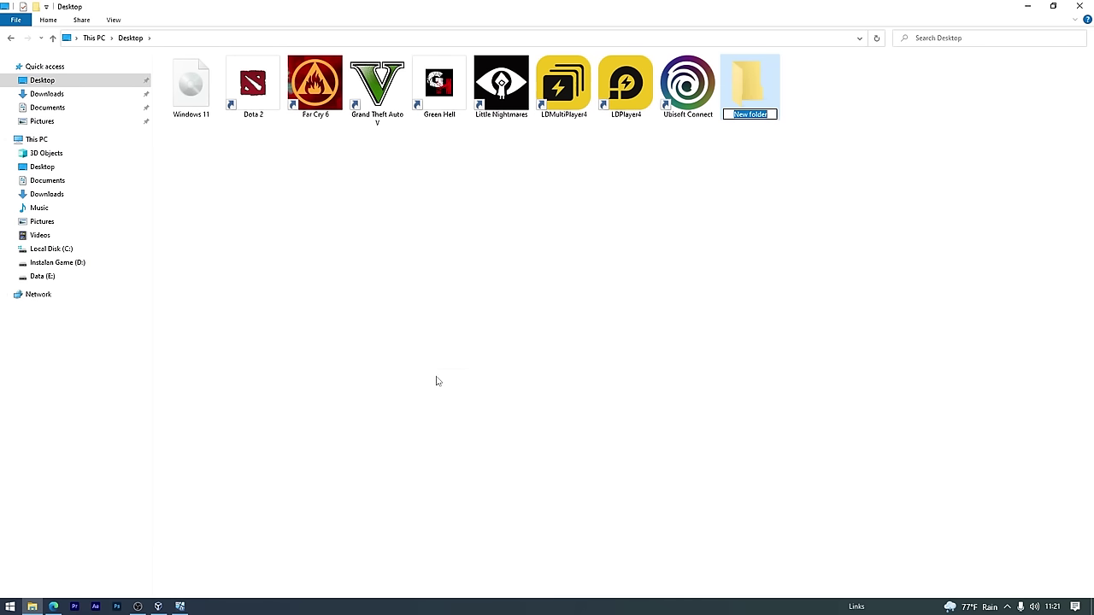
pyautogui.write('Shared Folder')
pyautogui.press('Return')
# Open the sharing settings of the desktop's Shared Folder and add Everyone with Read/Write permission.
pyautogui.rightClick(748, 85)
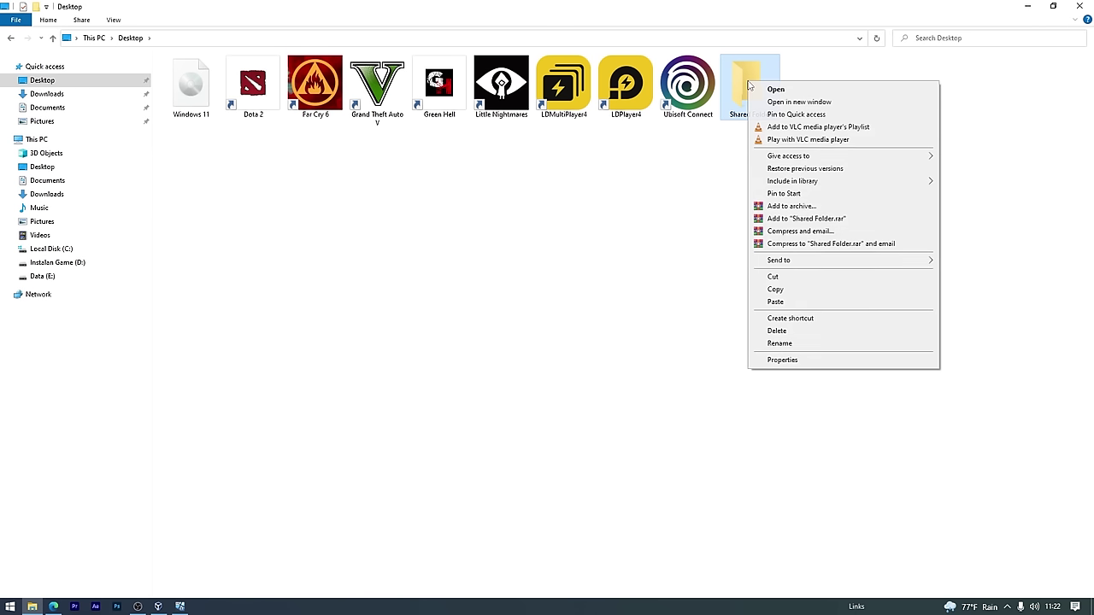
pyautogui.click(782, 360)
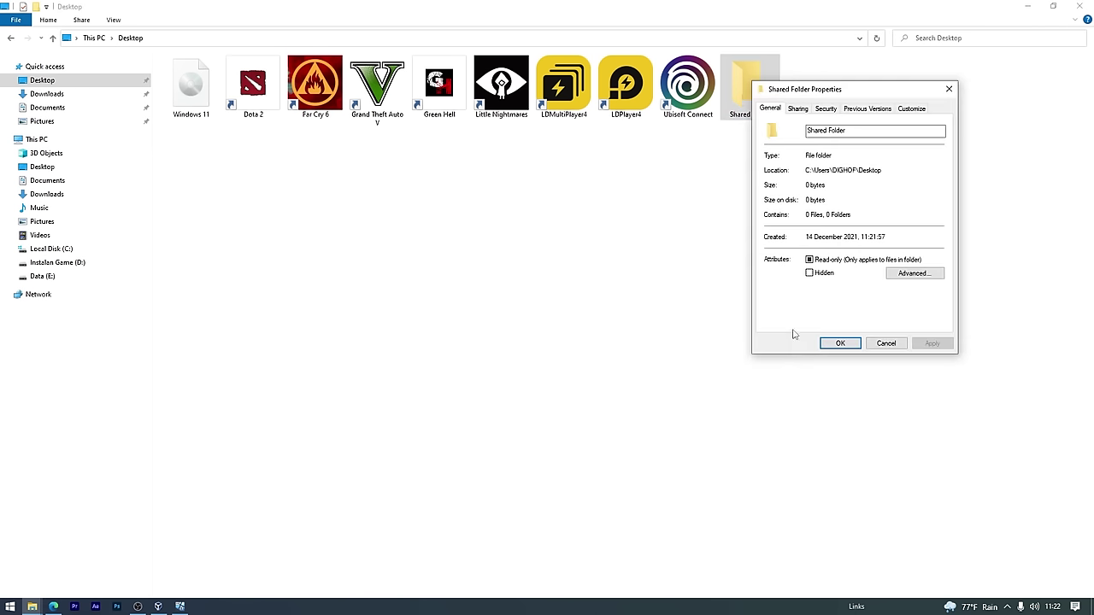
pyautogui.click(798, 108)
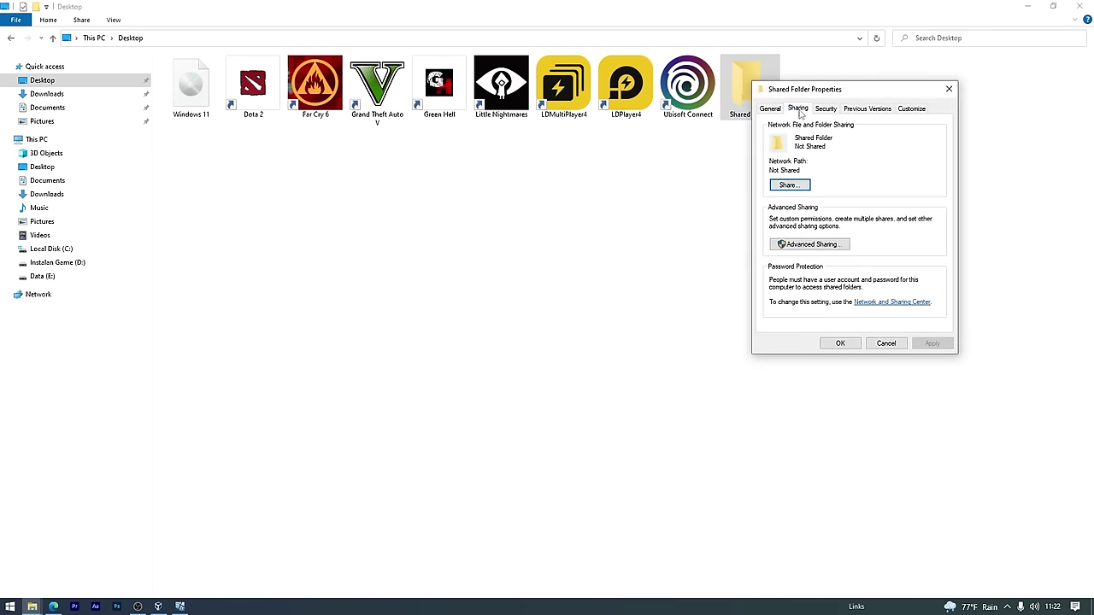
pyautogui.click(790, 186)
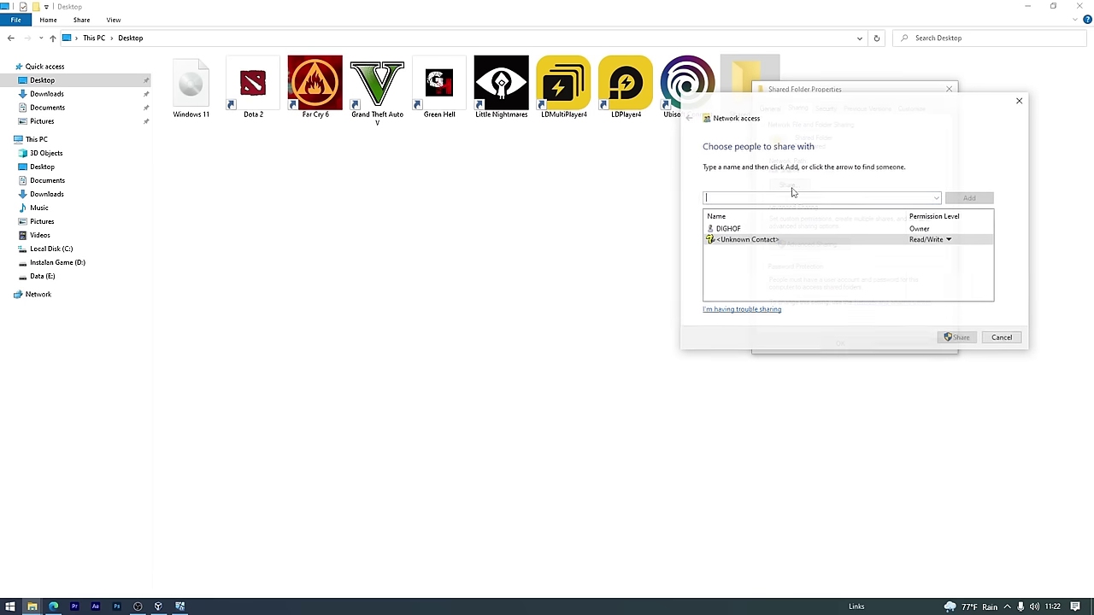
pyautogui.click(937, 198)
pyautogui.click(769, 227)
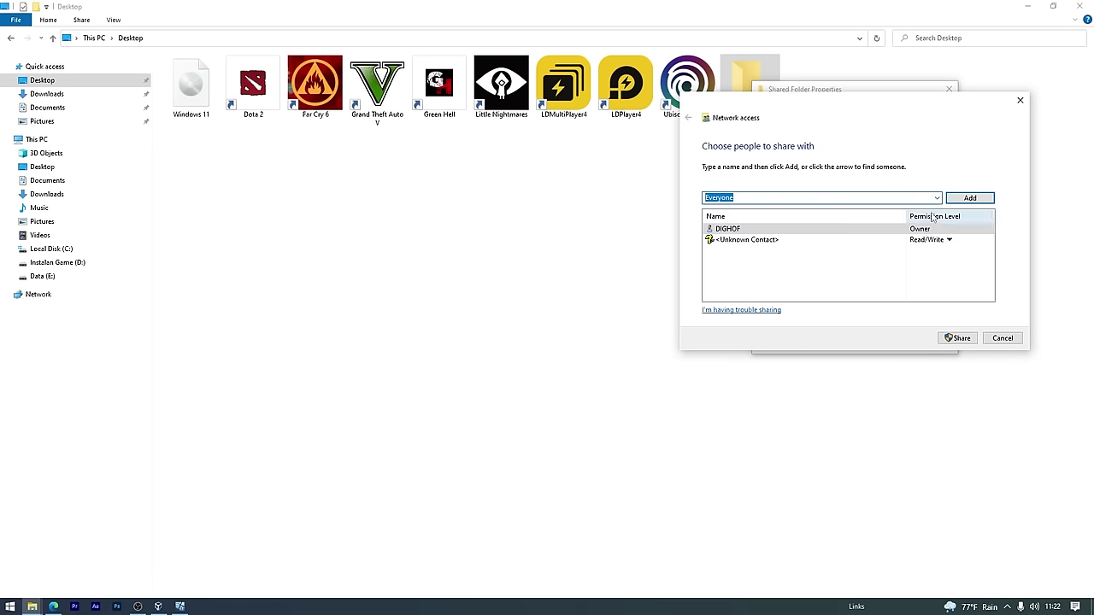
pyautogui.click(966, 199)
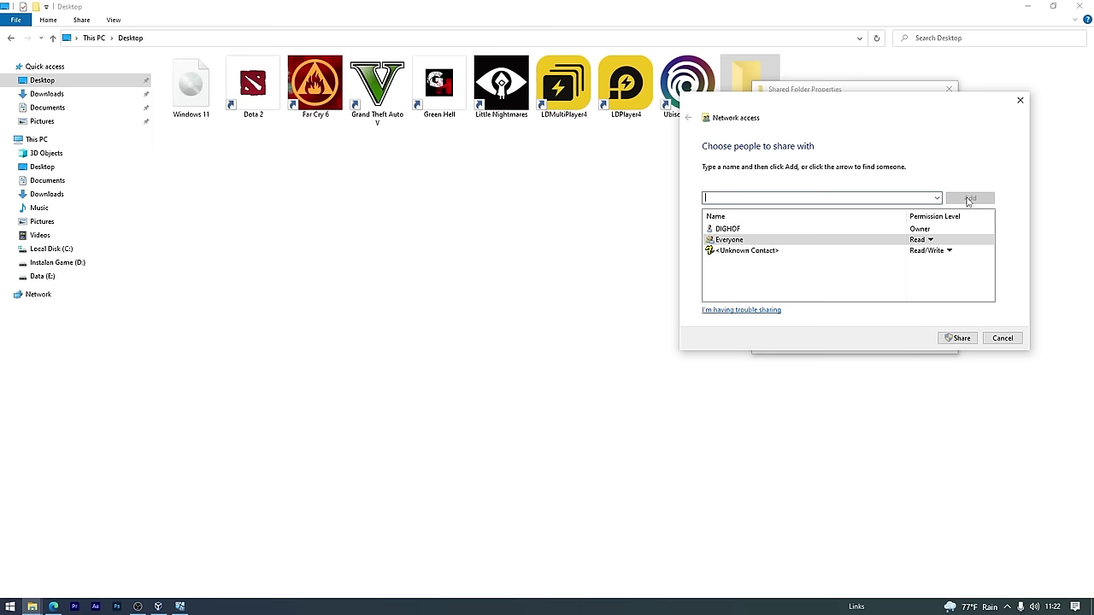
pyautogui.click(924, 240)
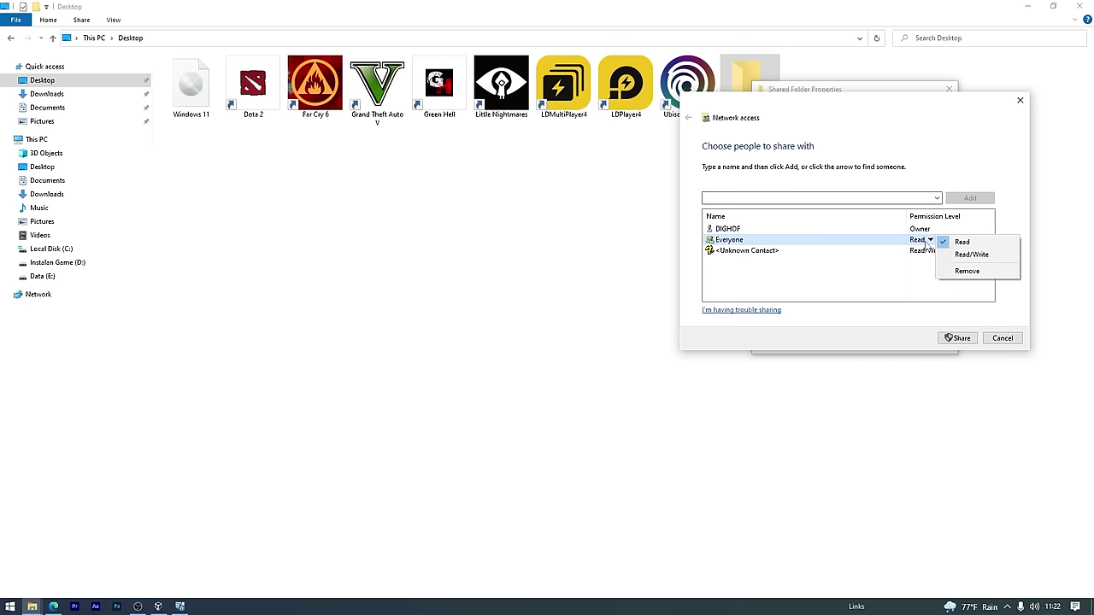
pyautogui.click(969, 255)
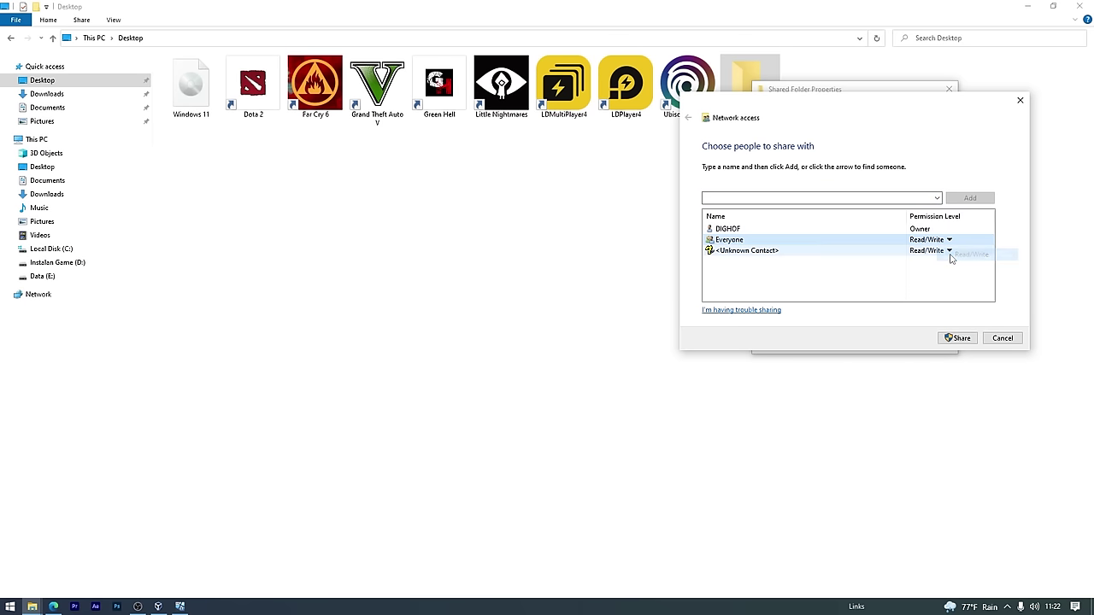
# Share the folder, turning on network discovery and file sharing for all public networks, and finish the sharing wizard.
pyautogui.click(958, 337)
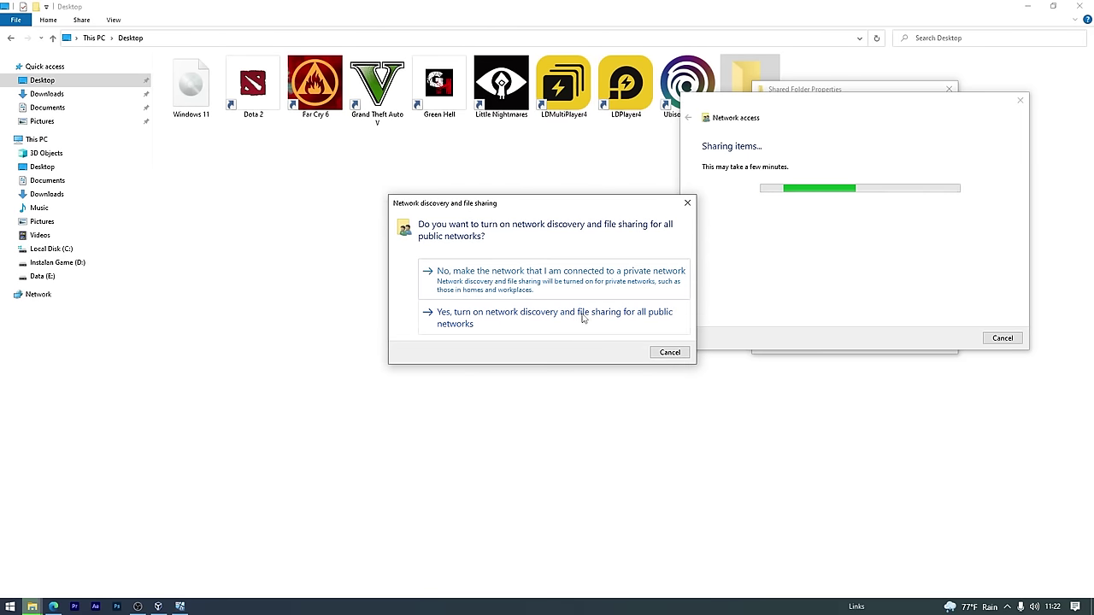
pyautogui.click(482, 320)
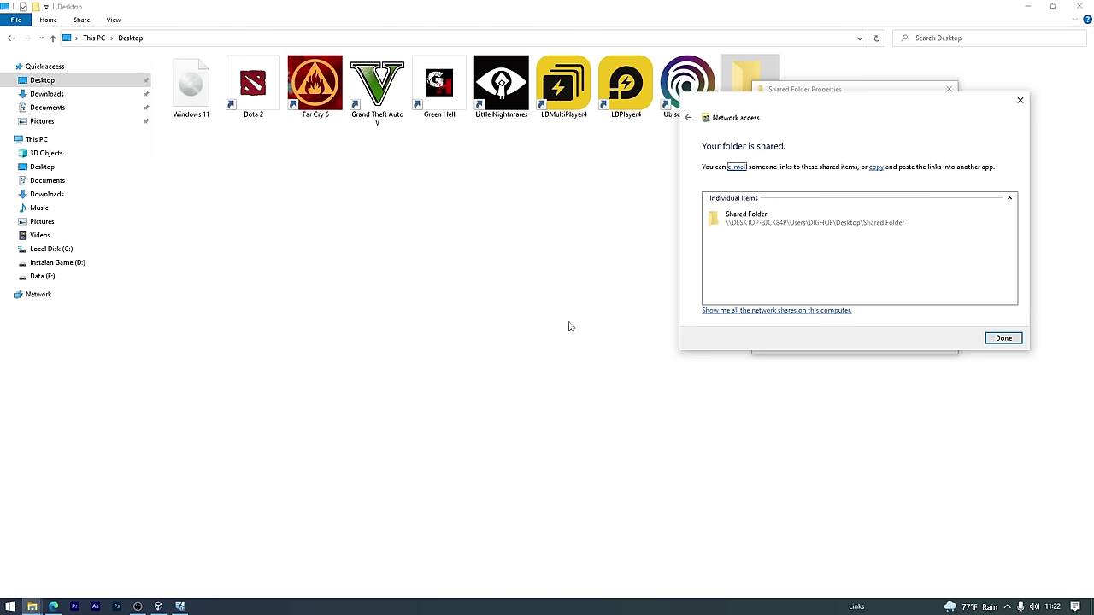
pyautogui.click(1001, 338)
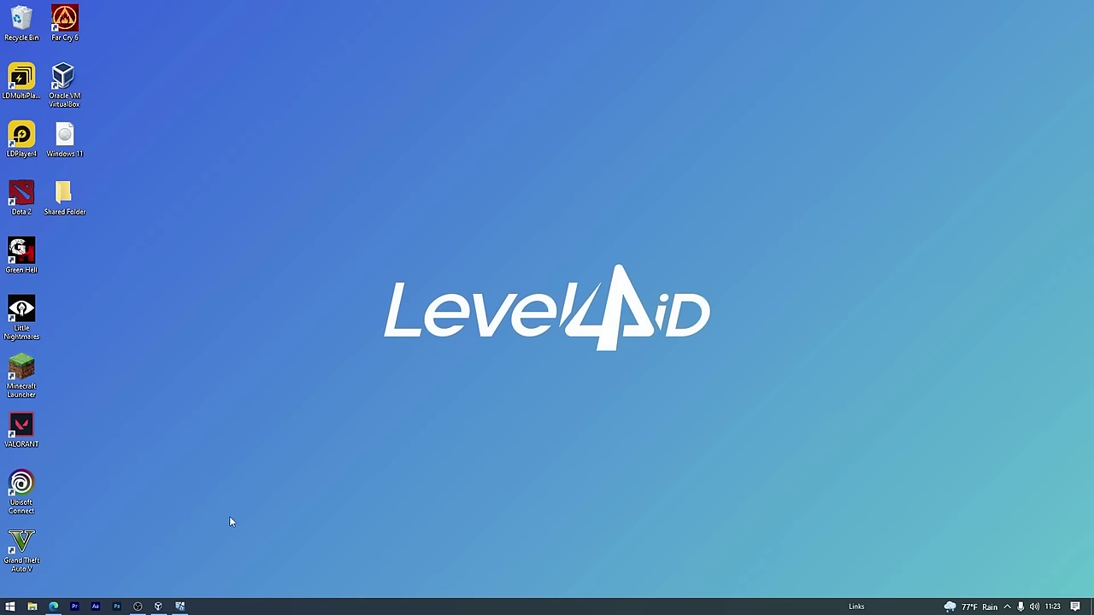
# Switch to the Windows 11 virtual machine and add a new share with the host's Desktop\Shared Folder as its path.
pyautogui.click(179, 605)
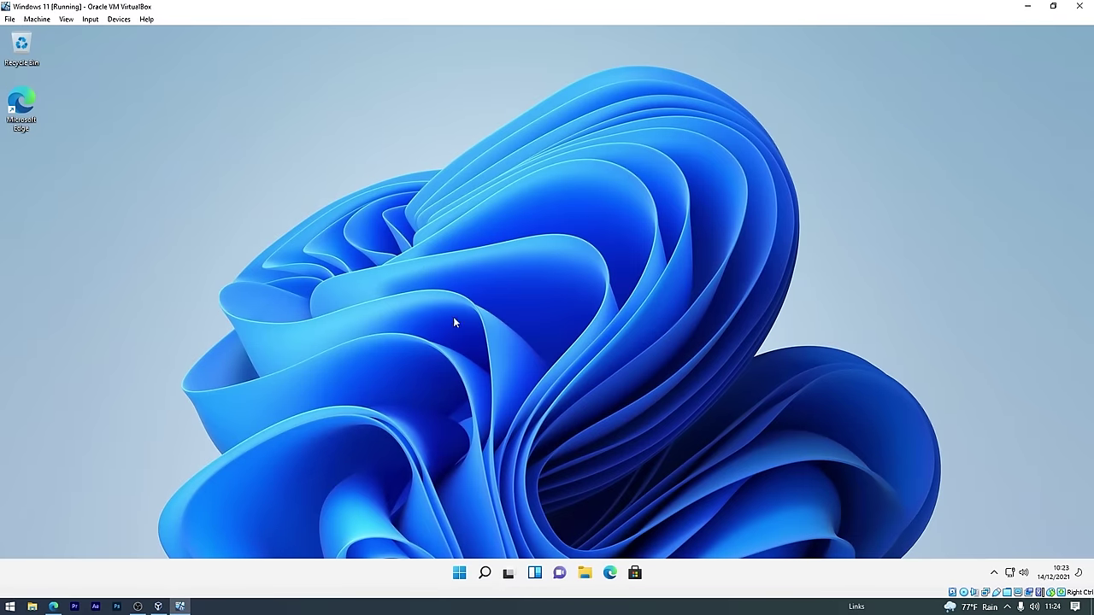
pyautogui.click(118, 19)
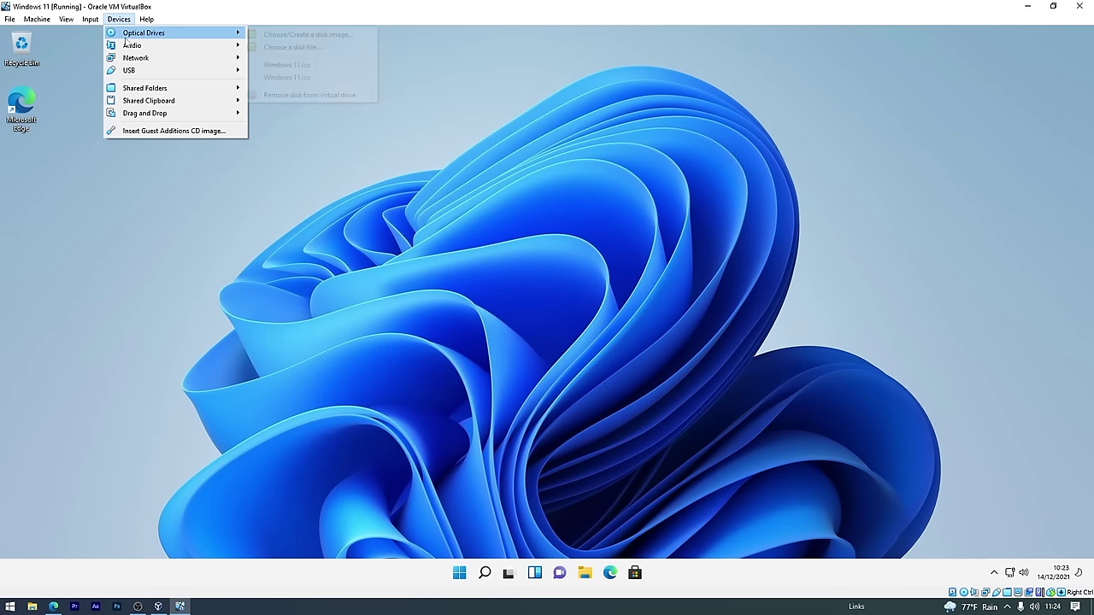
pyautogui.moveTo(148, 89)
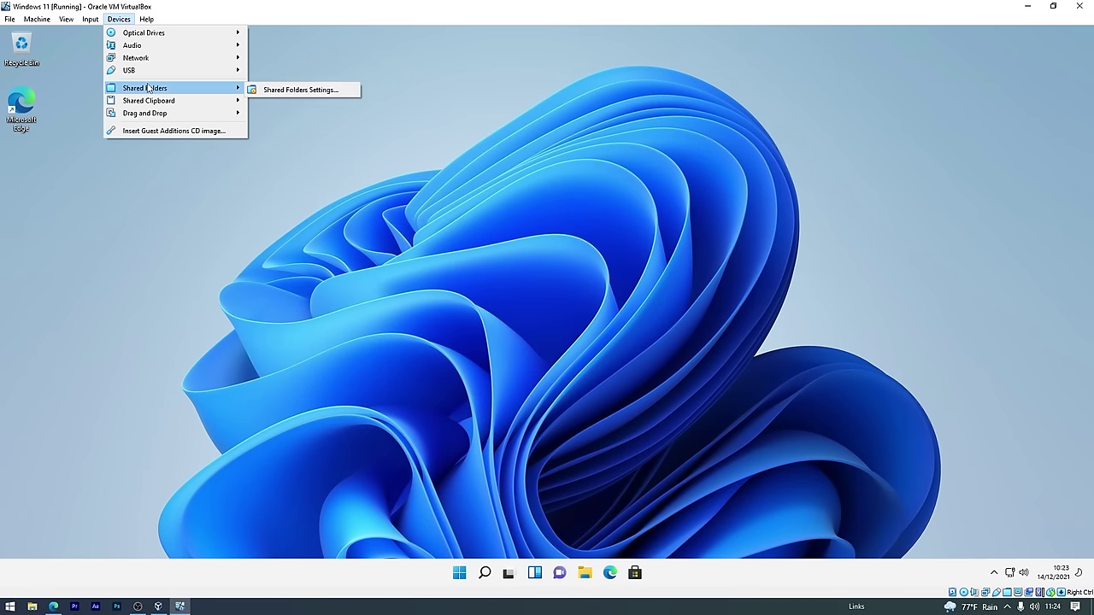
pyautogui.click(300, 91)
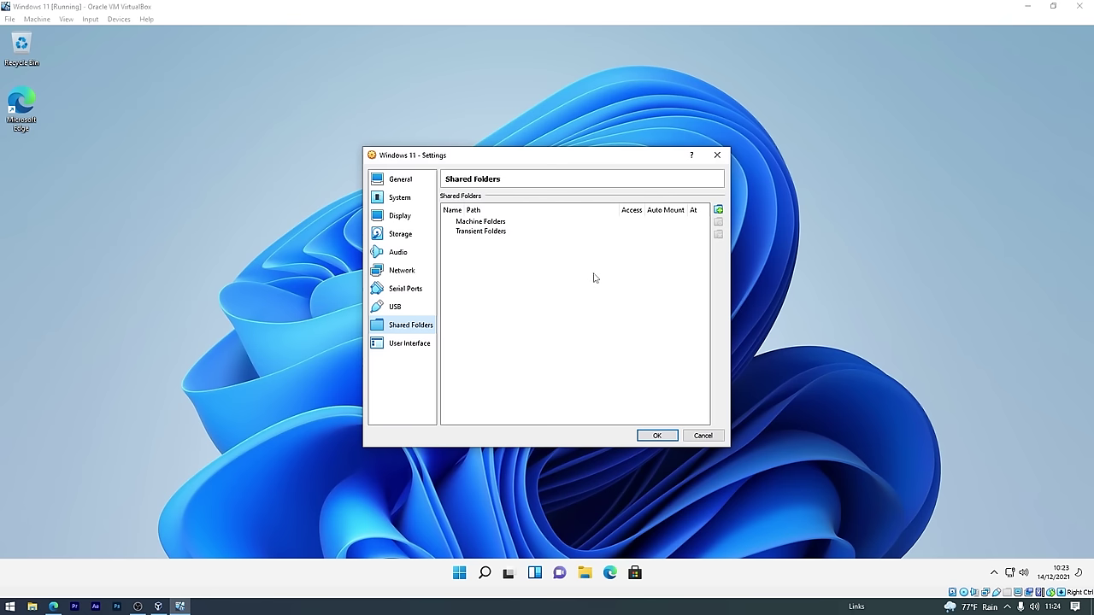
pyautogui.click(719, 210)
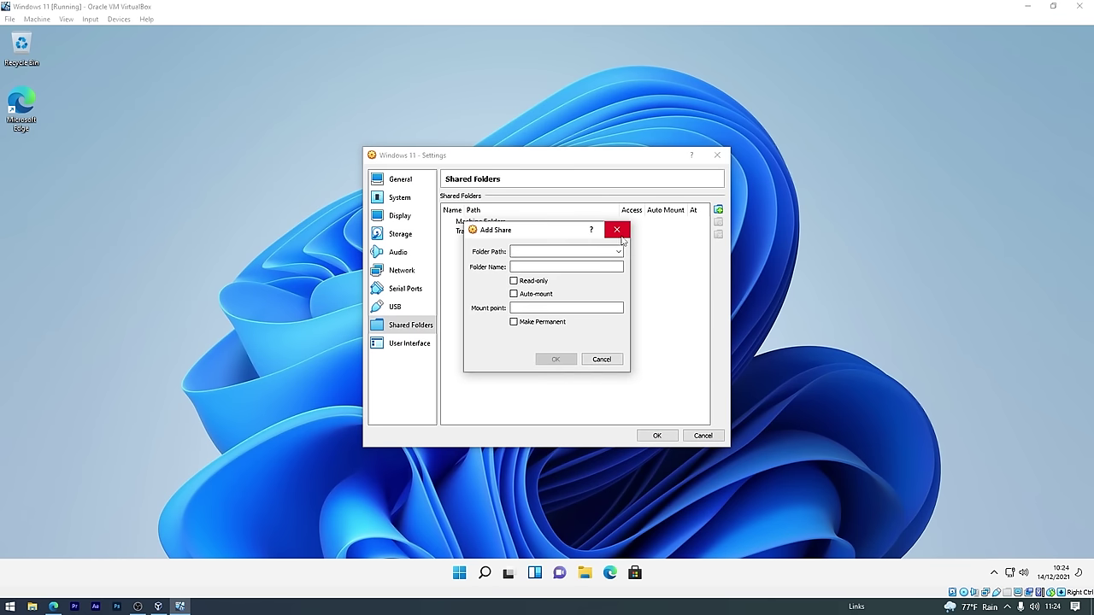
pyautogui.click(619, 252)
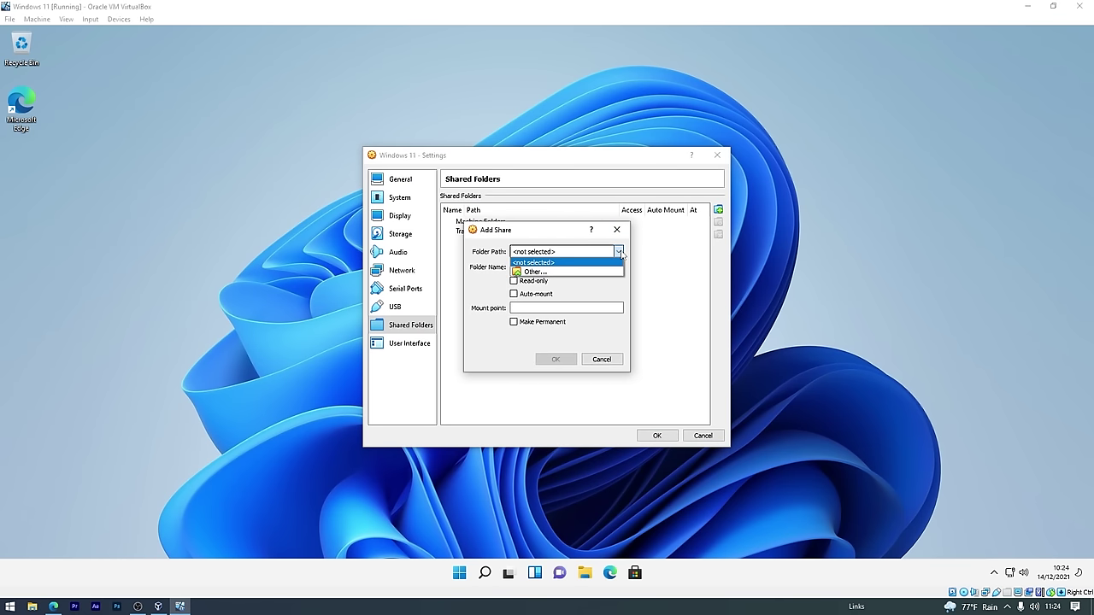
pyautogui.click(557, 272)
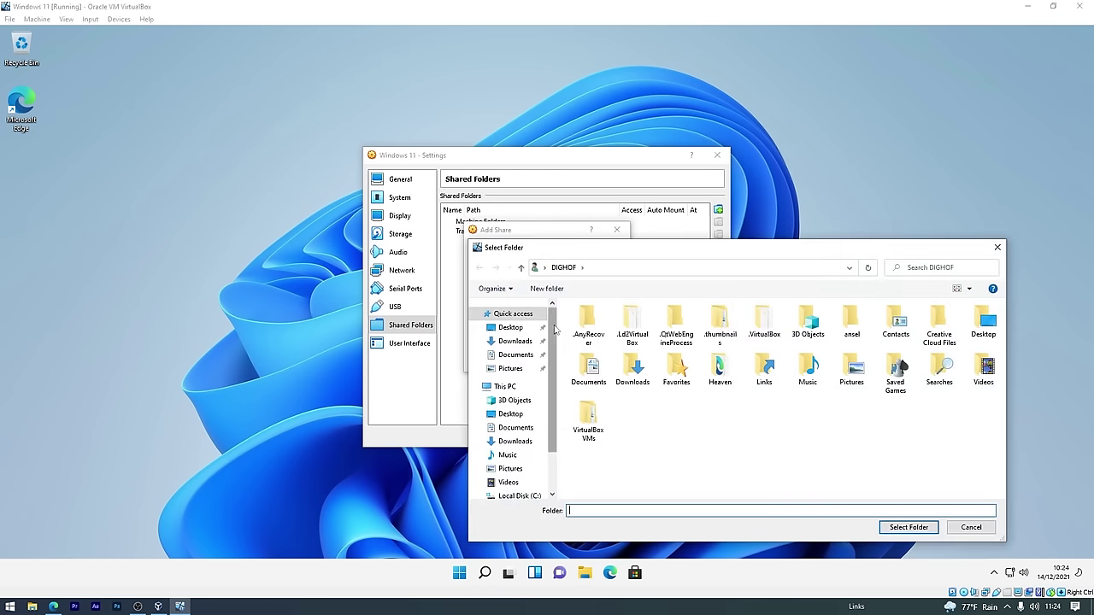
pyautogui.click(513, 327)
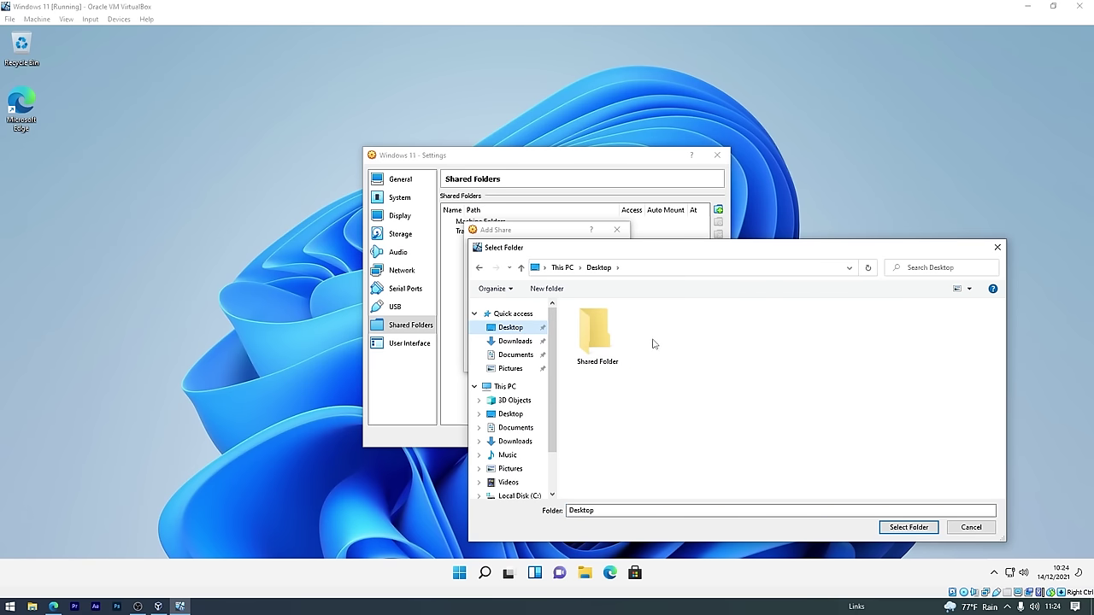
pyautogui.click(598, 342)
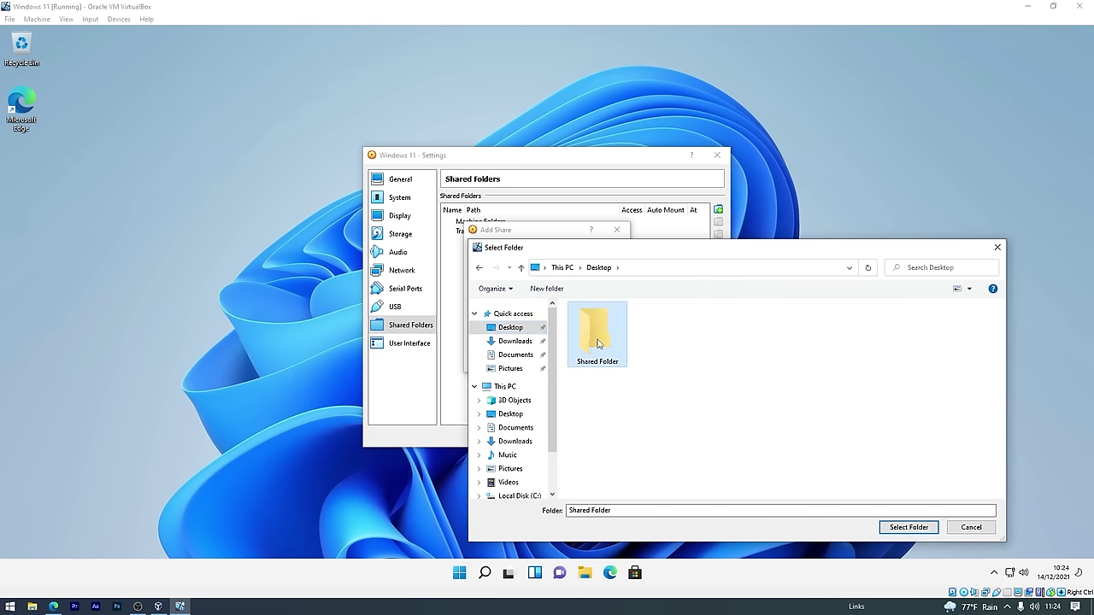
pyautogui.click(905, 526)
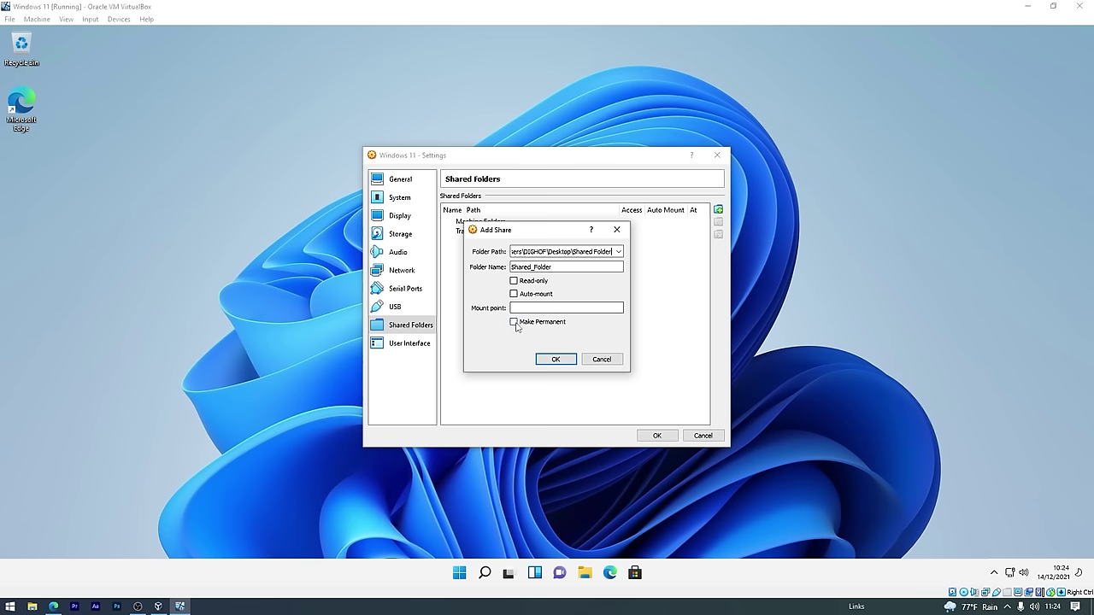
# Make the new share permanent and save the virtual machine's shared folder settings.
pyautogui.click(513, 322)
pyautogui.click(554, 359)
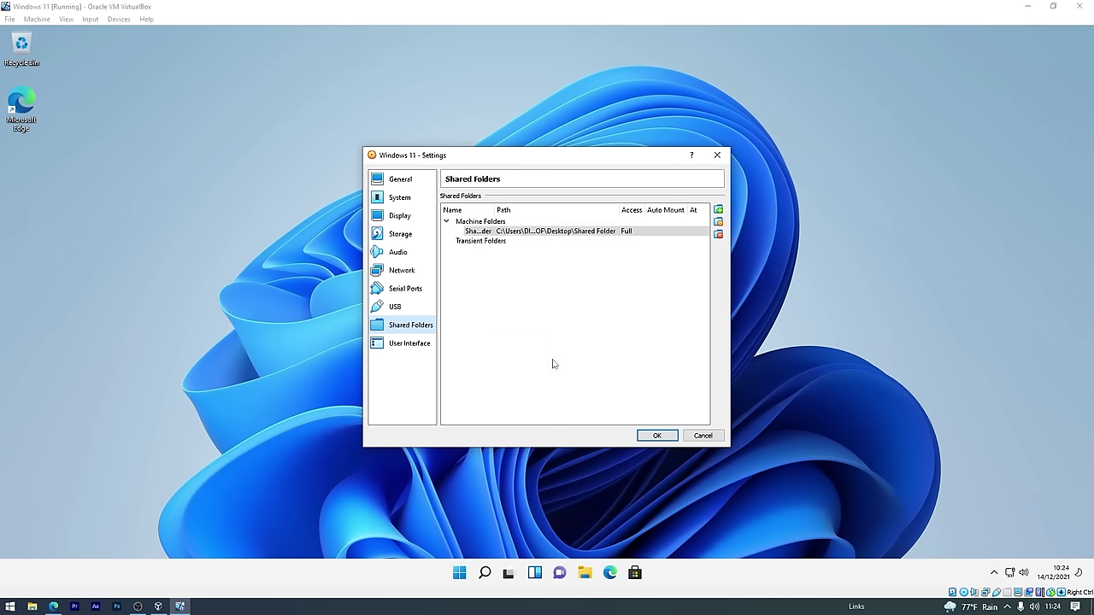
pyautogui.click(657, 437)
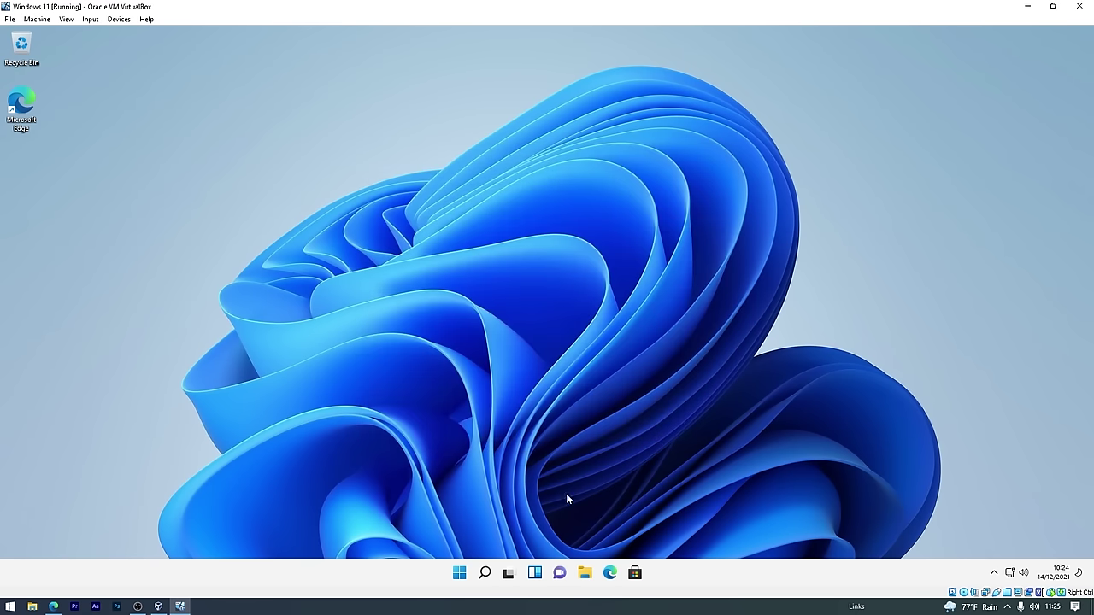
# In the guest's File Explorer, turn on network discovery and file sharing for all public networks from the Network location.
pyautogui.click(584, 572)
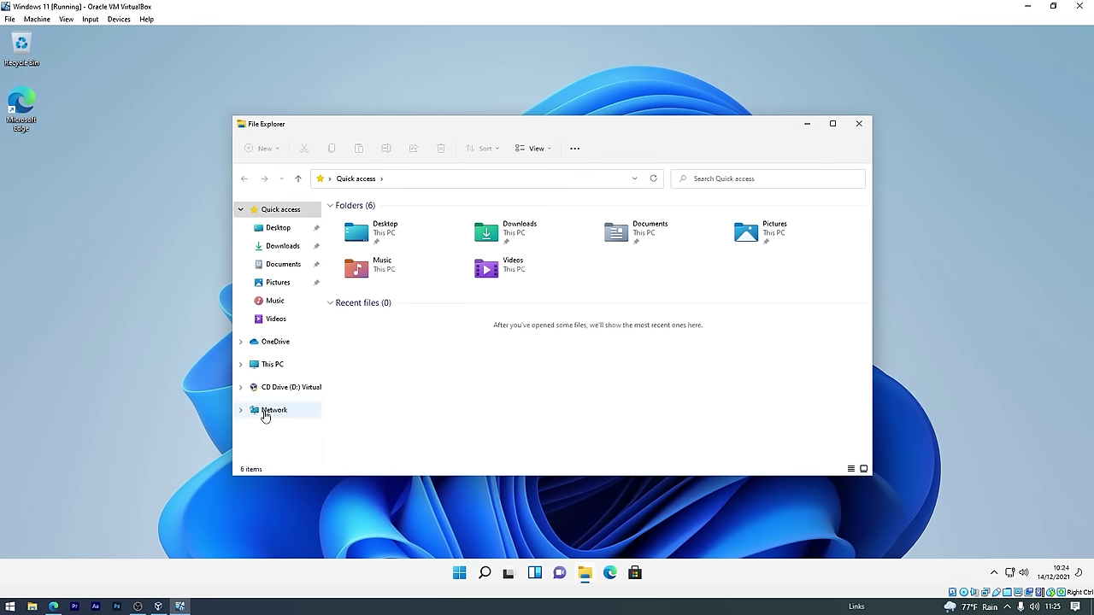
pyautogui.click(273, 410)
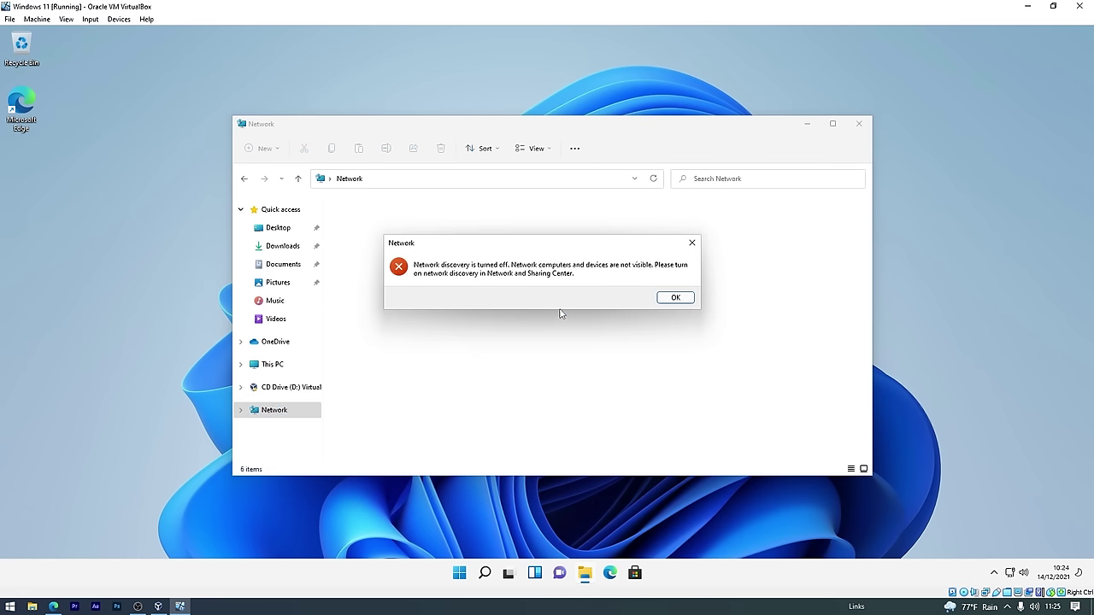
pyautogui.click(676, 299)
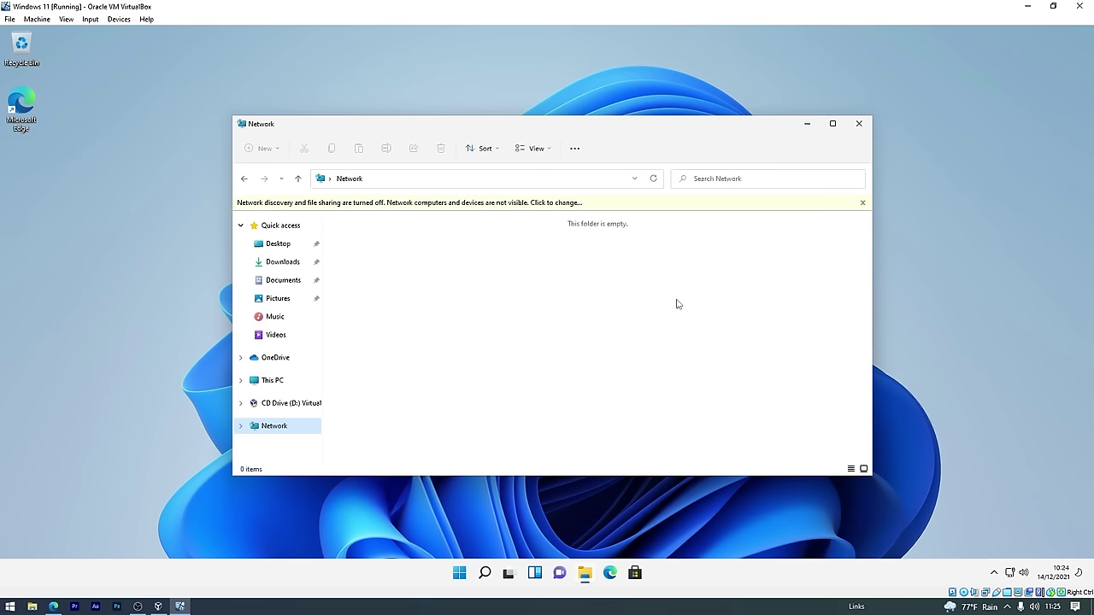
pyautogui.click(562, 203)
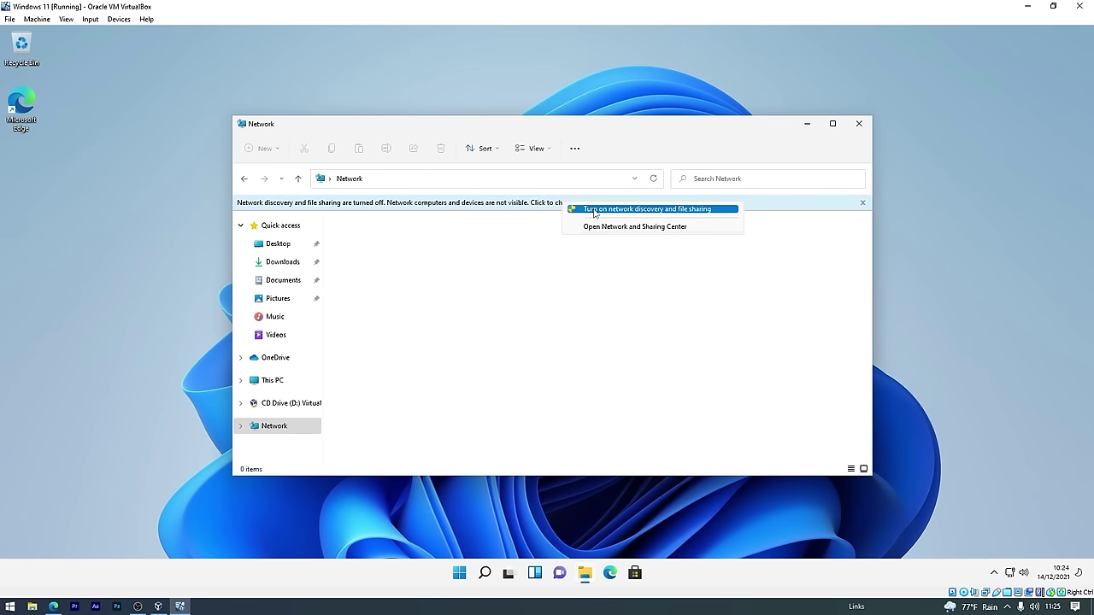
pyautogui.click(594, 210)
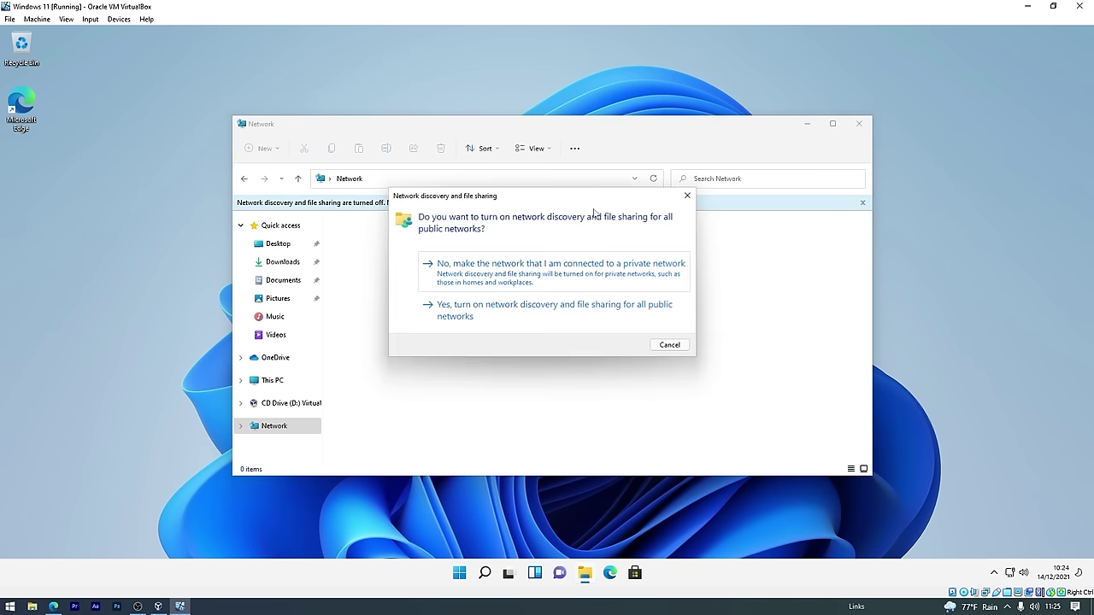
pyautogui.click(521, 309)
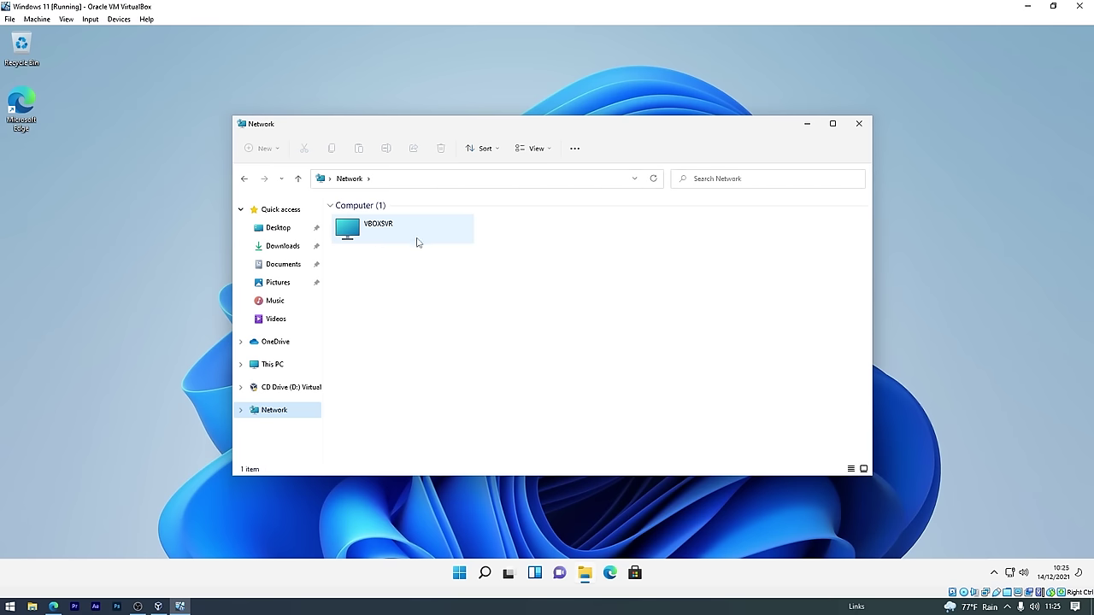
# Open Shared_Folder on the VBOXSVR network computer in the guest.
pyautogui.doubleClick(362, 231)
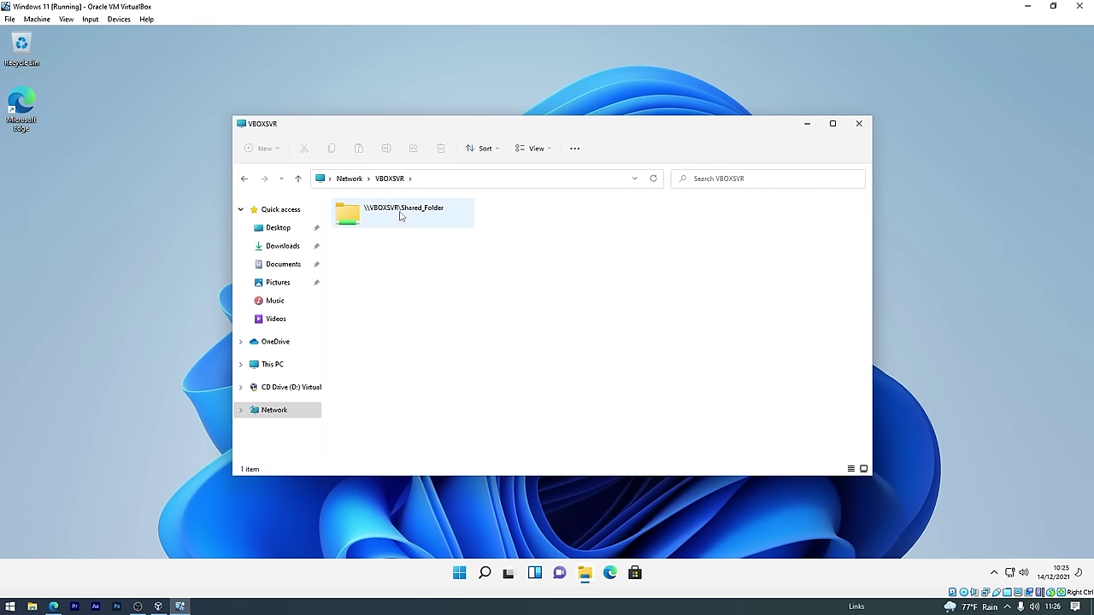
pyautogui.doubleClick(399, 215)
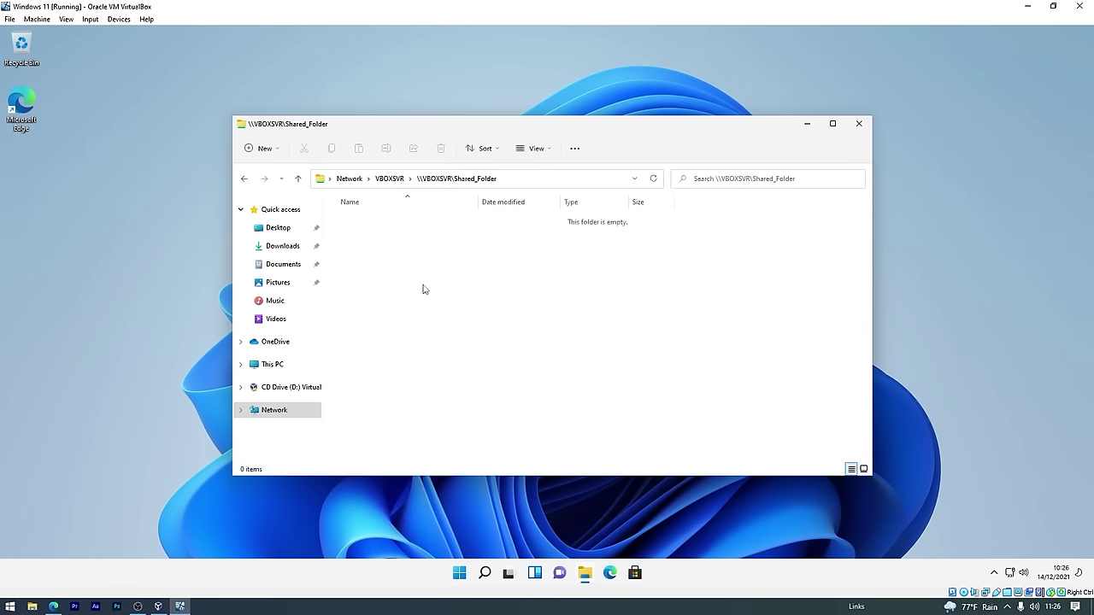
pyautogui.click(446, 179)
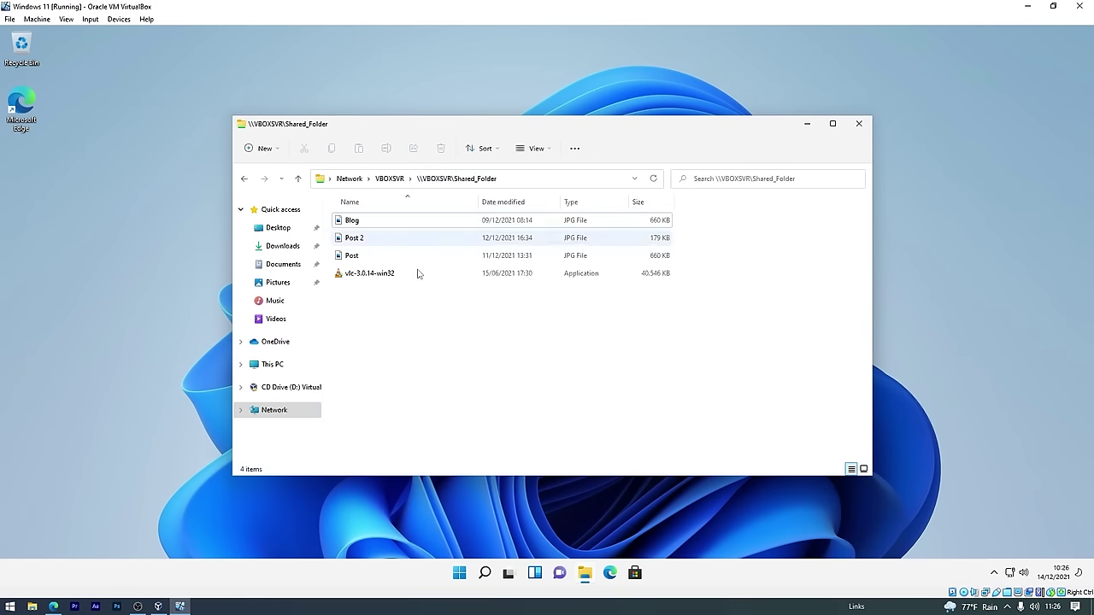
# View the Blog and Post 2 images in the shared folder and select the vlc-3.0.14-win32 application.
pyautogui.doubleClick(352, 224)
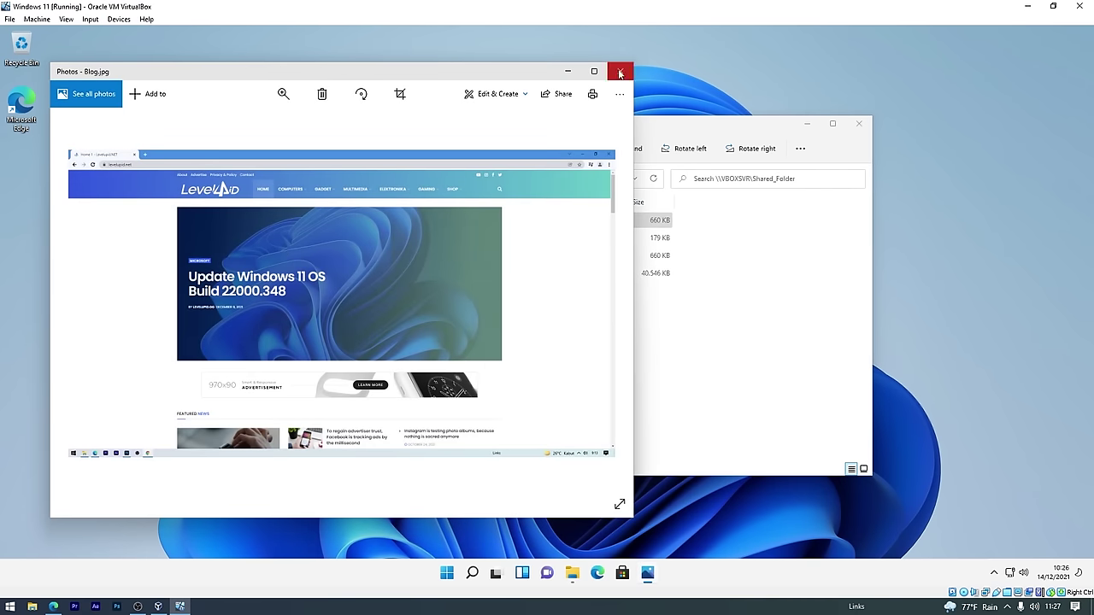
pyautogui.click(619, 71)
pyautogui.doubleClick(378, 239)
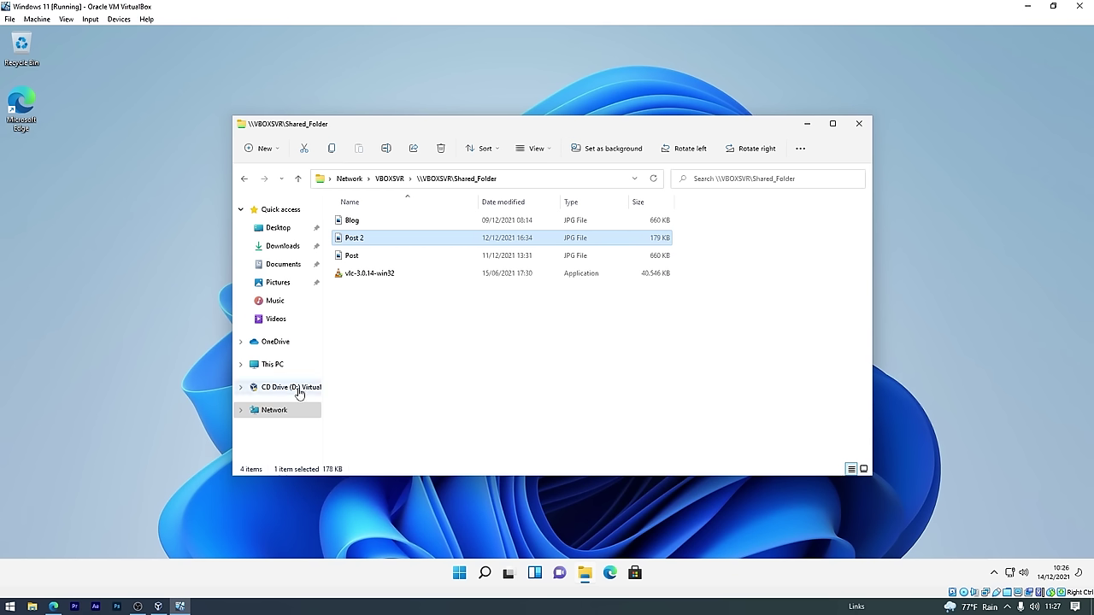
pyautogui.click(366, 278)
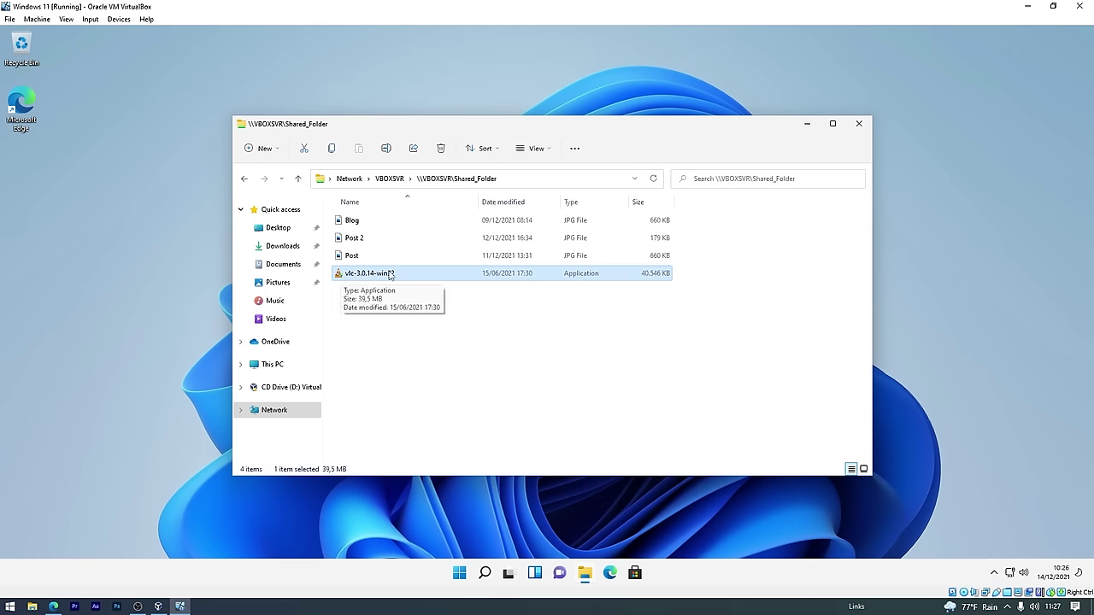
# Install VLC media player from vlc-3.0.14-win32 in English at the default location, and finish setup with the run option enabled.
pyautogui.doubleClick(376, 273)
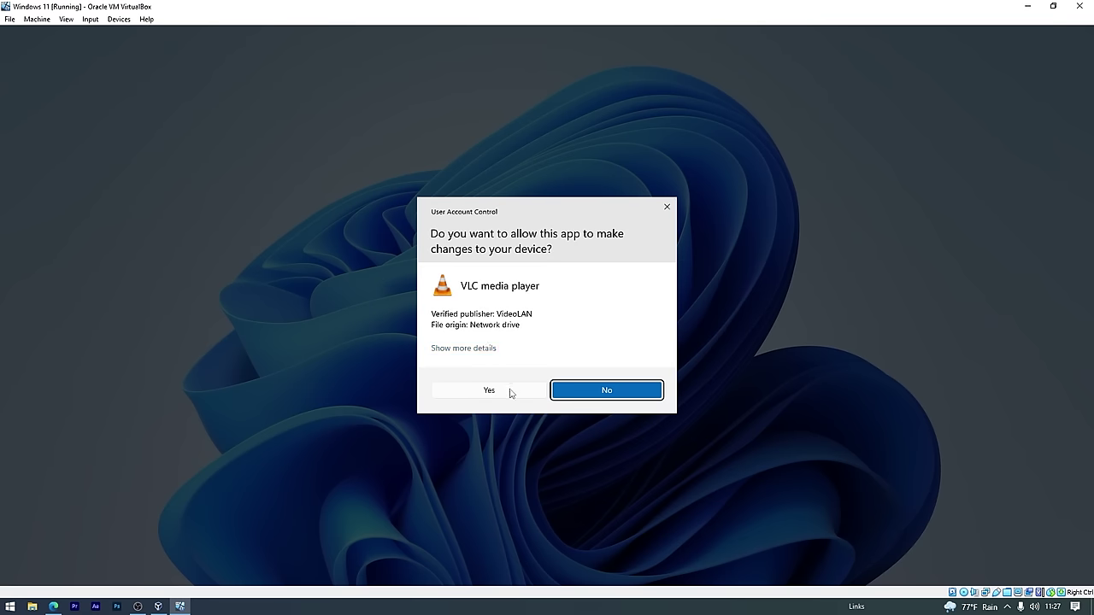
pyautogui.click(487, 392)
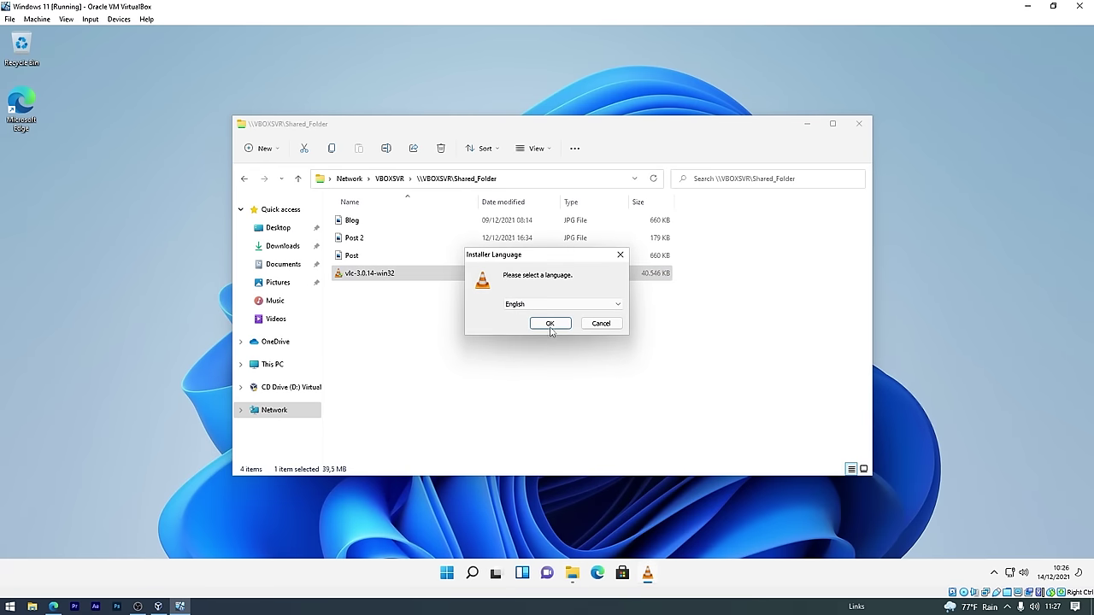
pyautogui.click(551, 326)
pyautogui.click(612, 389)
pyautogui.click(610, 388)
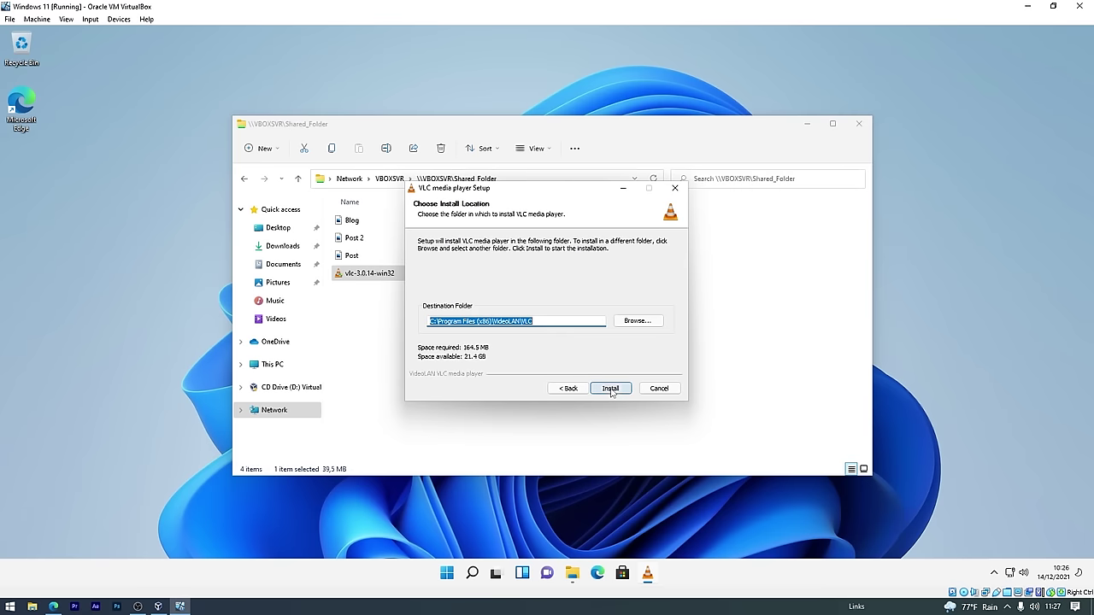
pyautogui.click(609, 388)
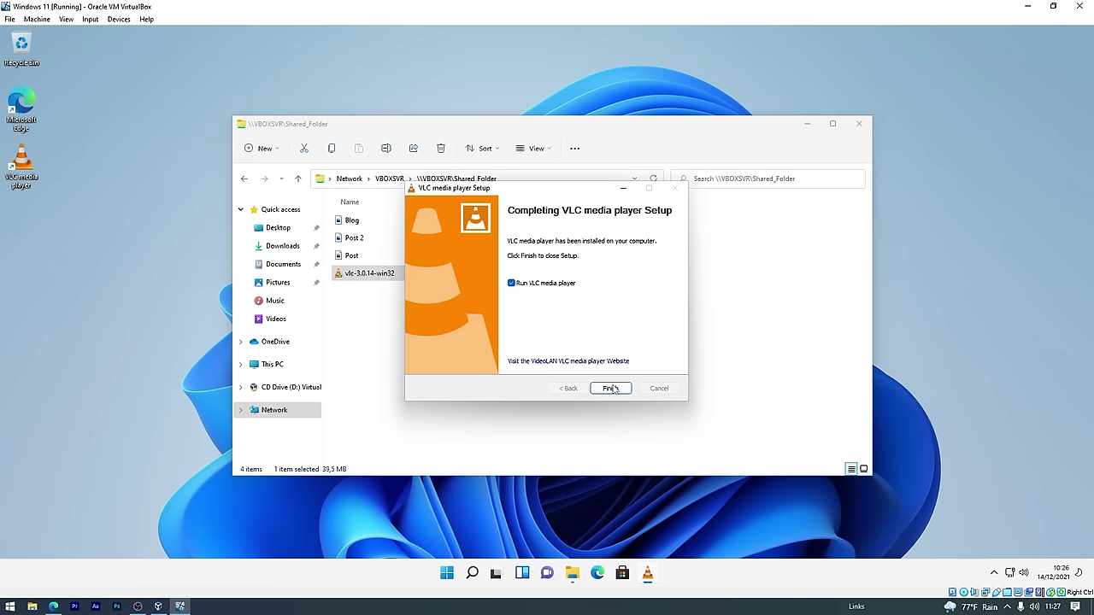
pyautogui.click(608, 388)
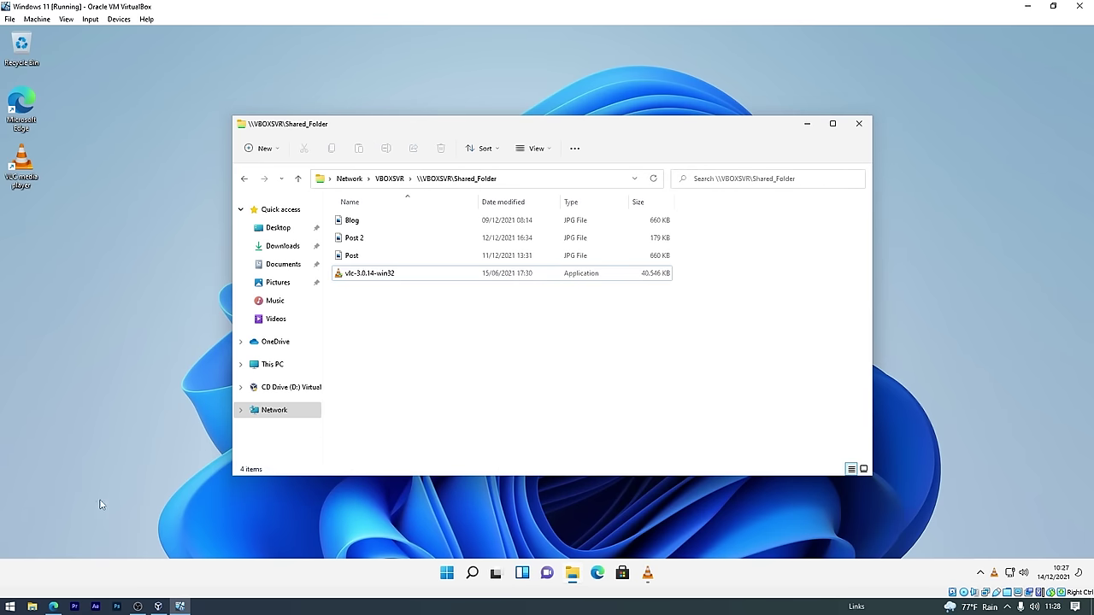
# Switch to the host's File Explorer and go through the Instalan Game (D:) drive to the Data (E:) drive.
pyautogui.click(32, 606)
pyautogui.click(60, 264)
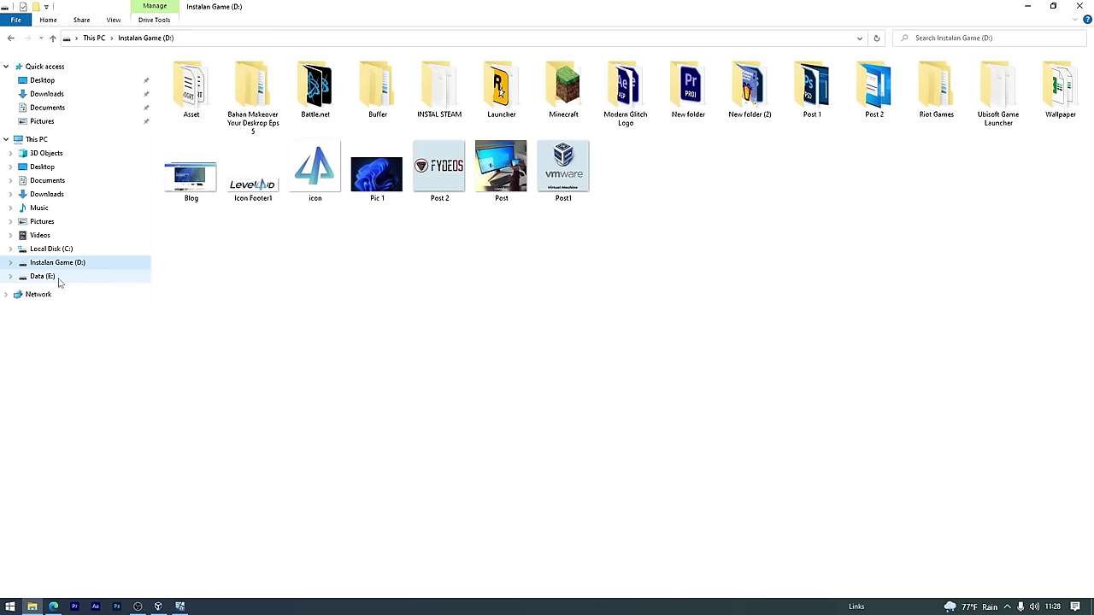
pyautogui.click(52, 277)
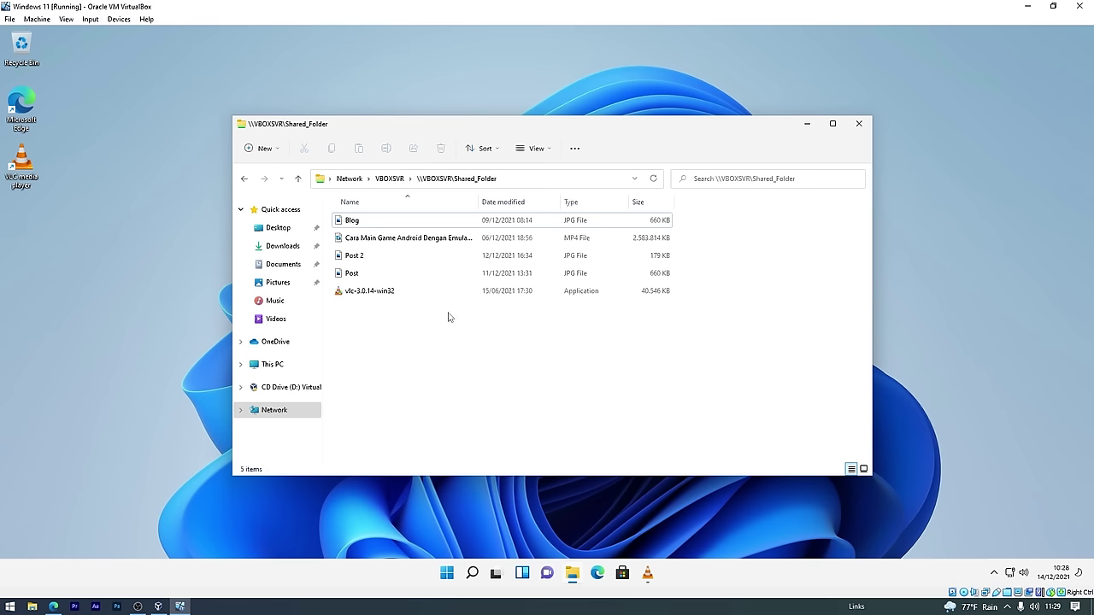
# Open the shared Cara Main Game Android MP4 video in the guest with VLC media player, always using it for .mp4 files.
pyautogui.doubleClick(356, 241)
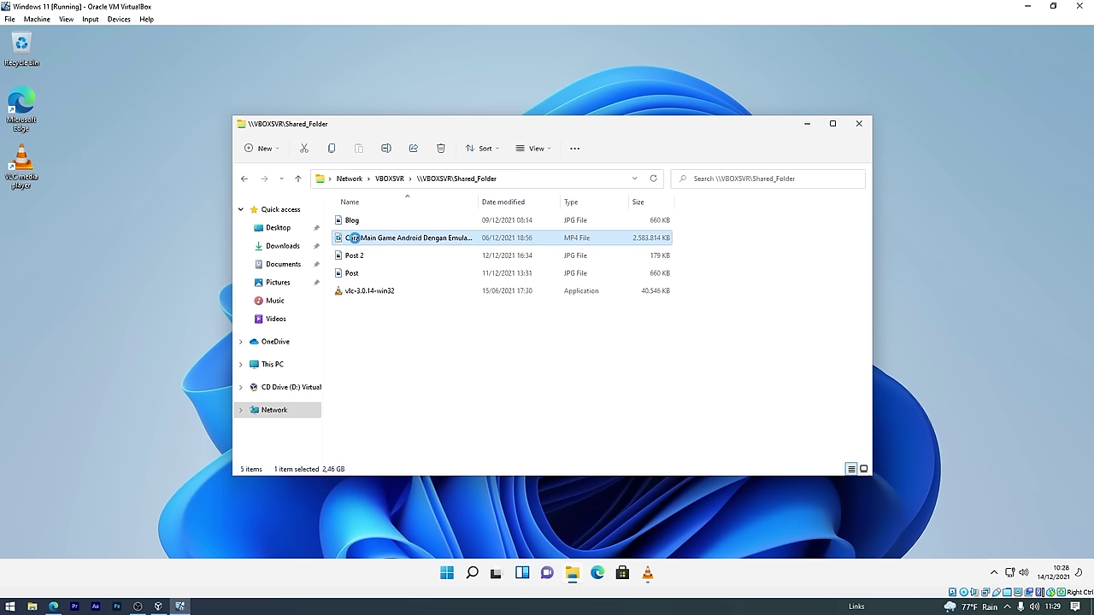
pyautogui.rightClick(352, 237)
pyautogui.moveTo(393, 293)
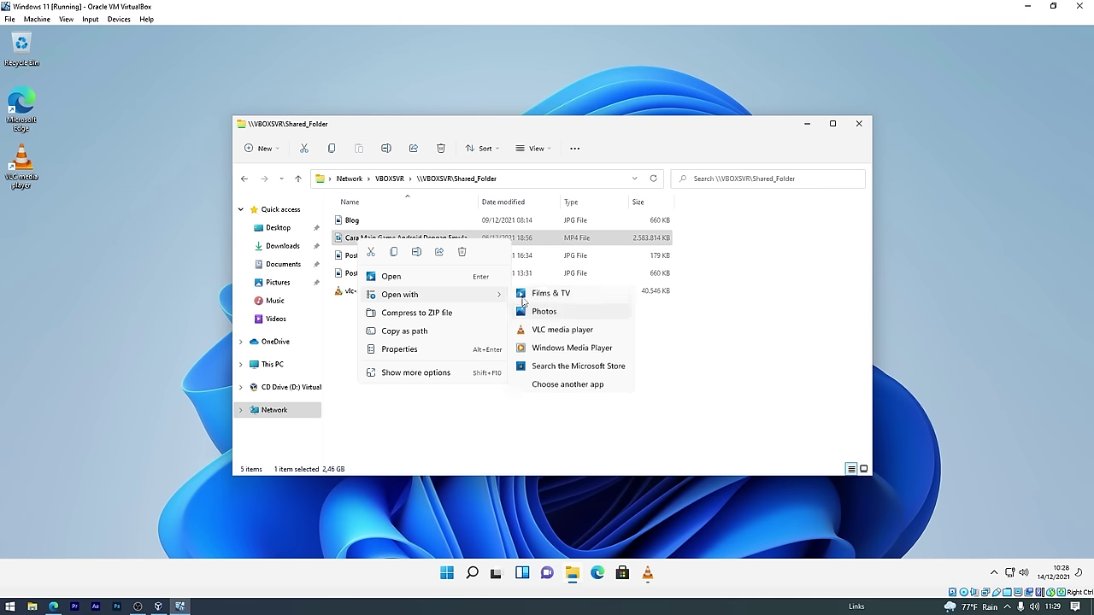
pyautogui.click(537, 336)
pyautogui.click(491, 286)
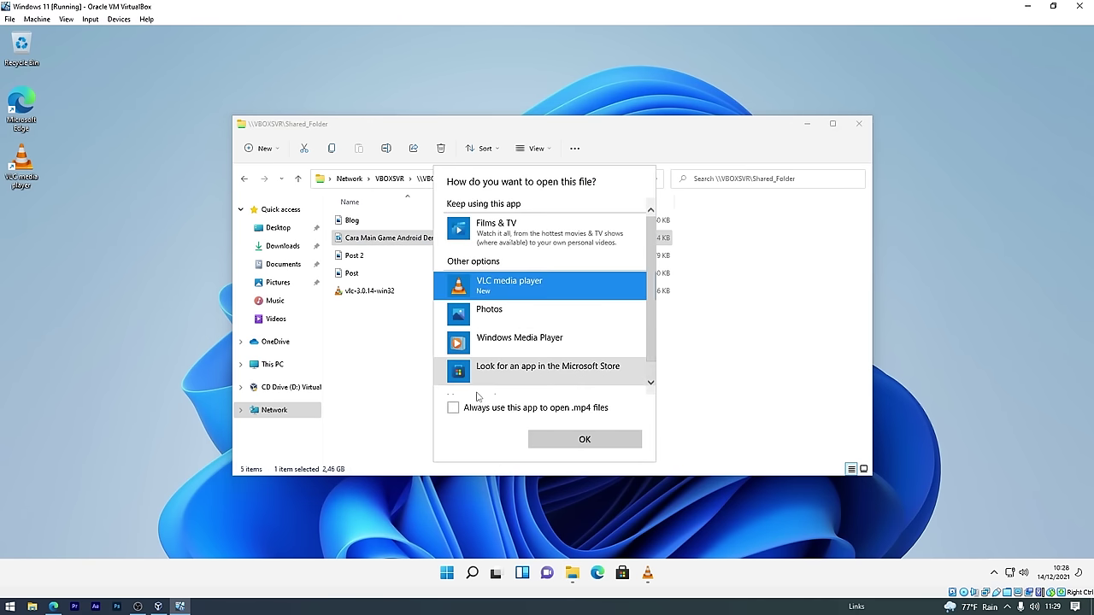
pyautogui.click(453, 407)
pyautogui.click(568, 439)
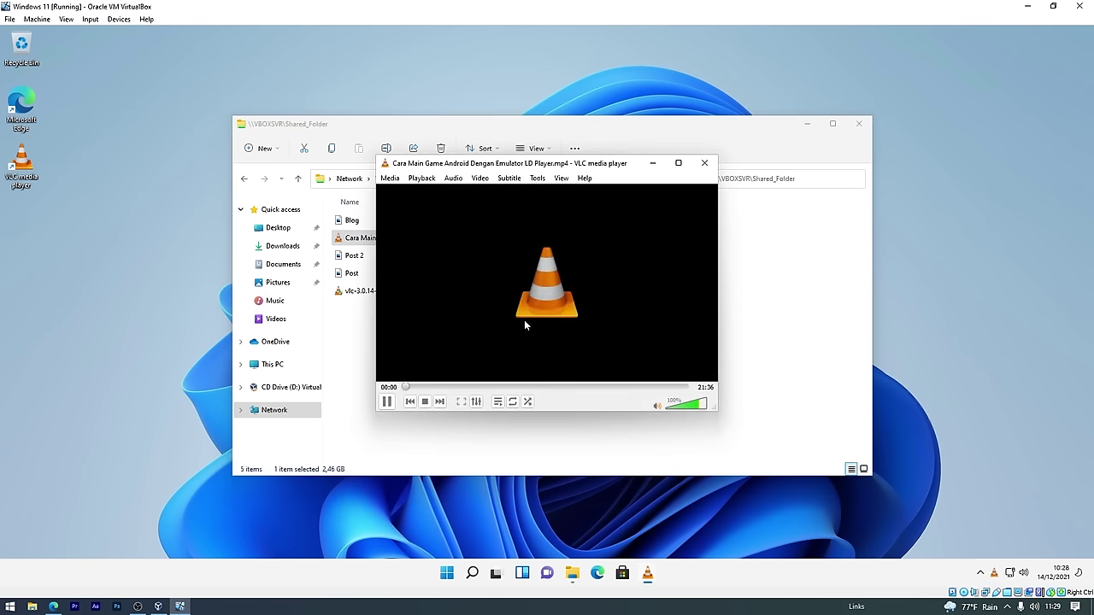